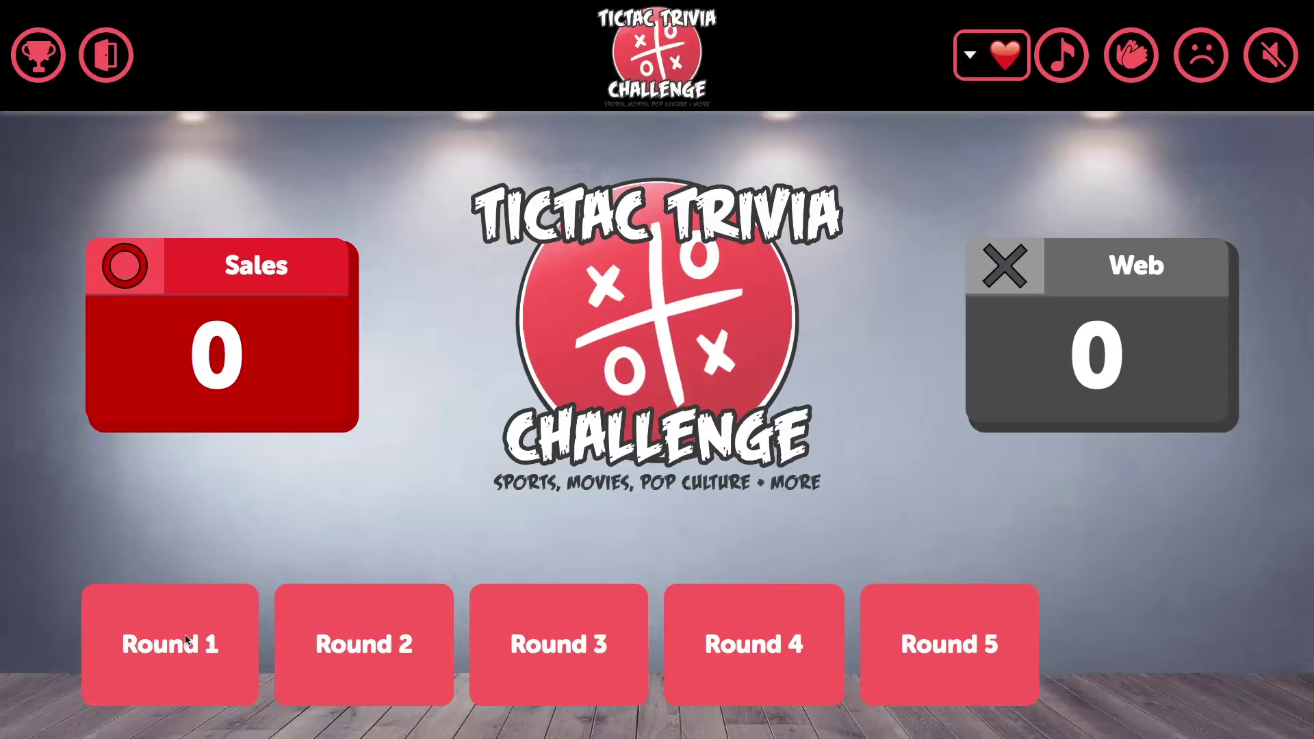
# Play Round 1: Sales takes square 5 with Sacramento, then answers Schindler's List for the Spielberg question
pyautogui.click(187, 640)
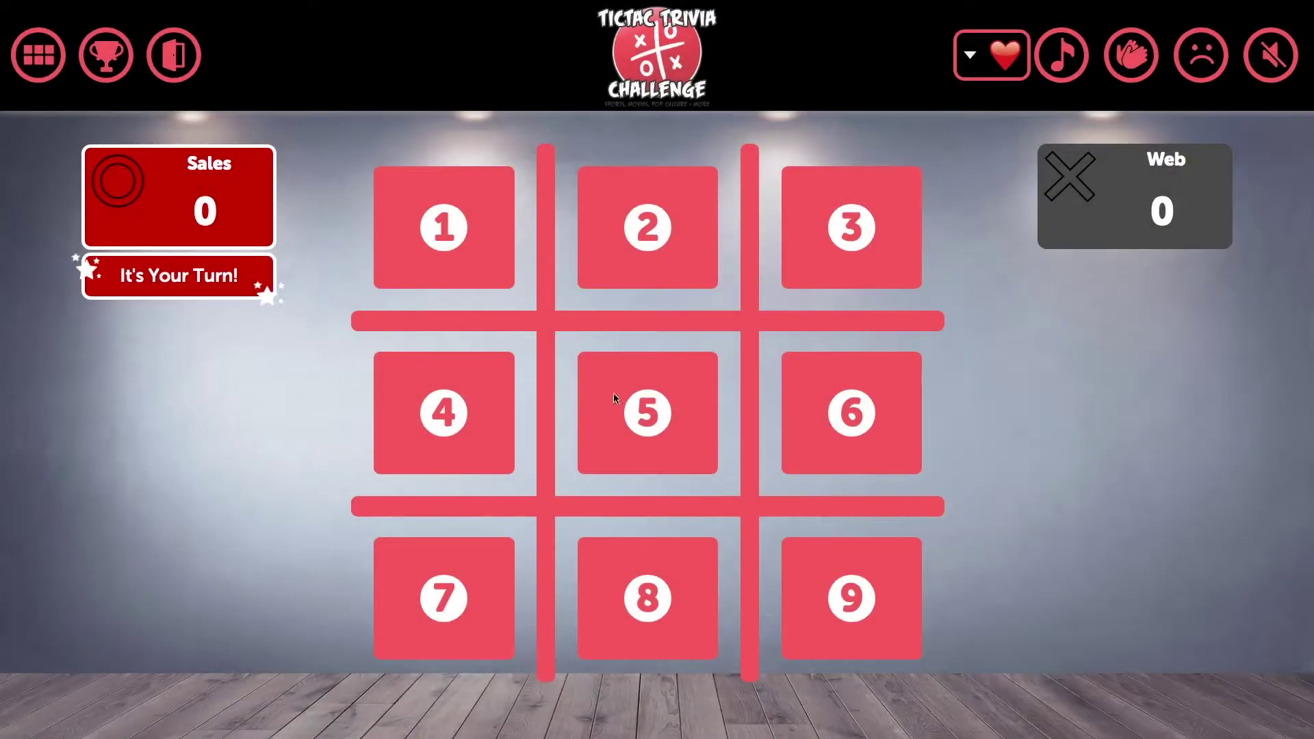
pyautogui.click(613, 395)
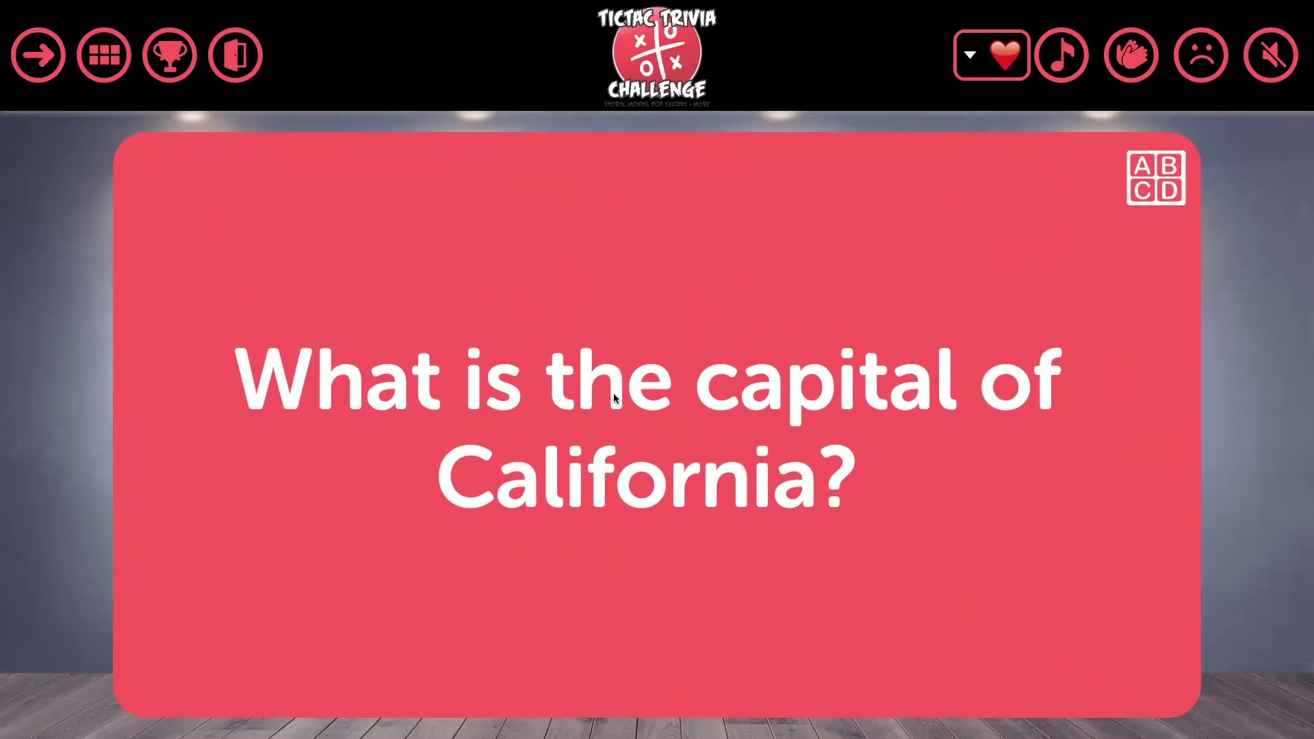
pyautogui.click(613, 393)
pyautogui.click(1000, 482)
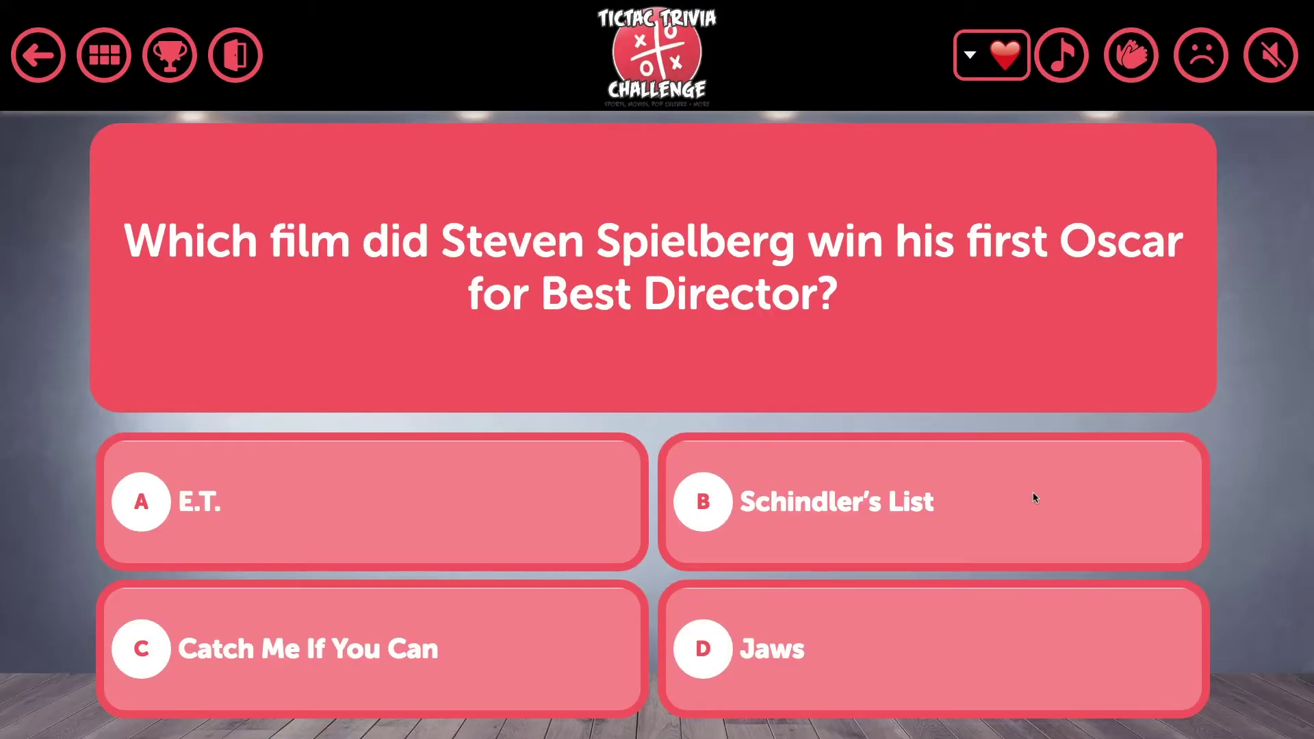
pyautogui.click(1033, 498)
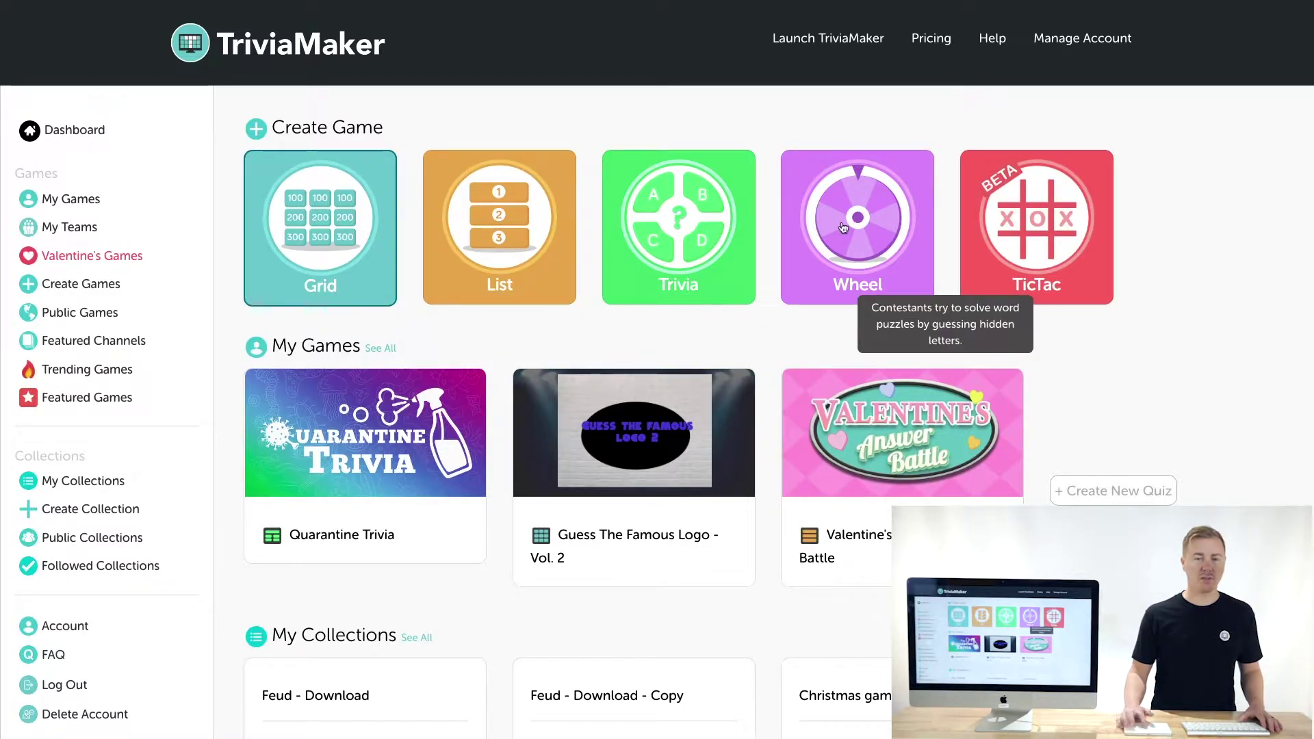
pyautogui.click(1033, 234)
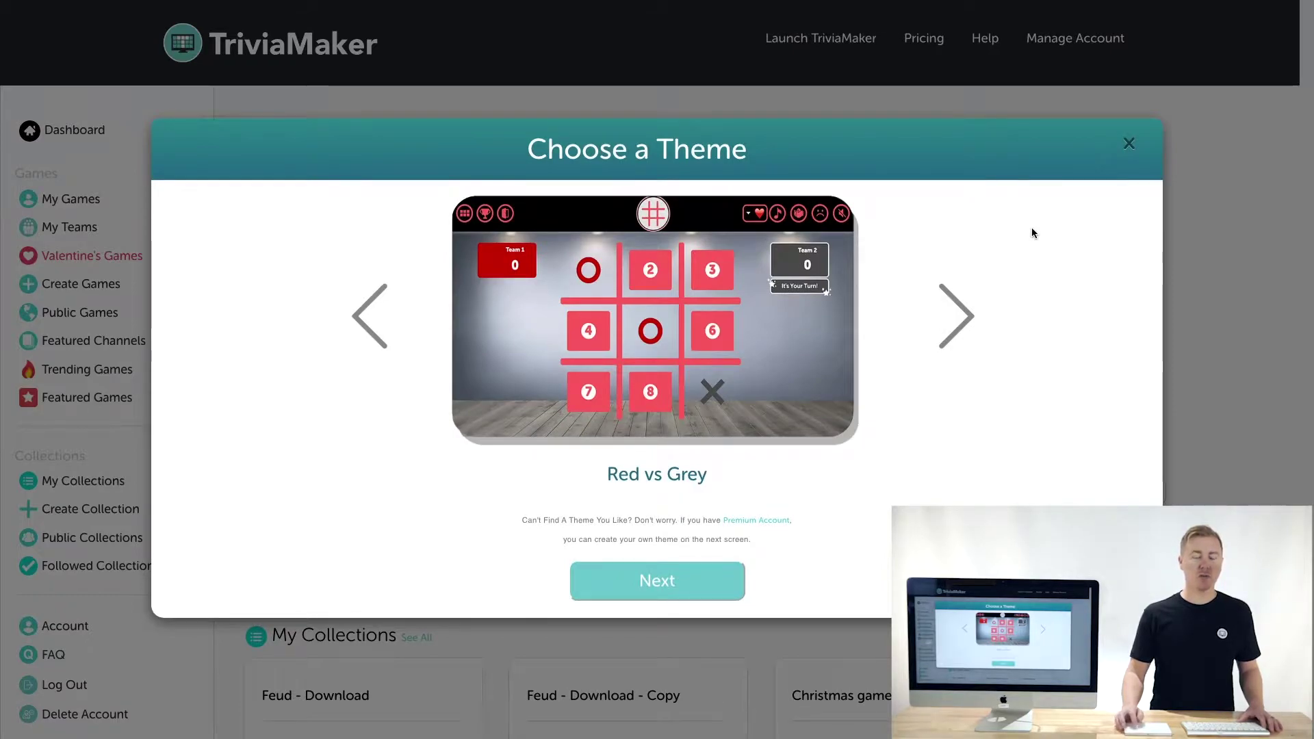
pyautogui.click(955, 311)
pyautogui.click(959, 307)
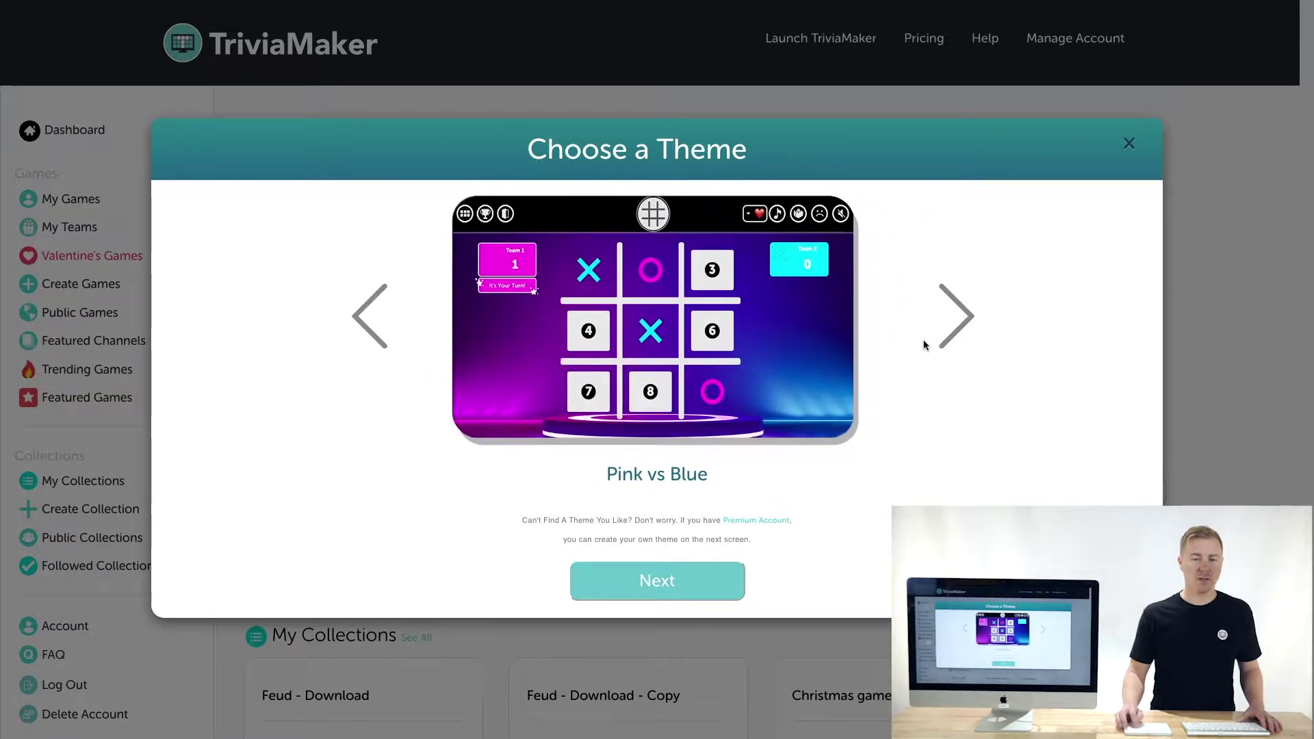
pyautogui.click(956, 339)
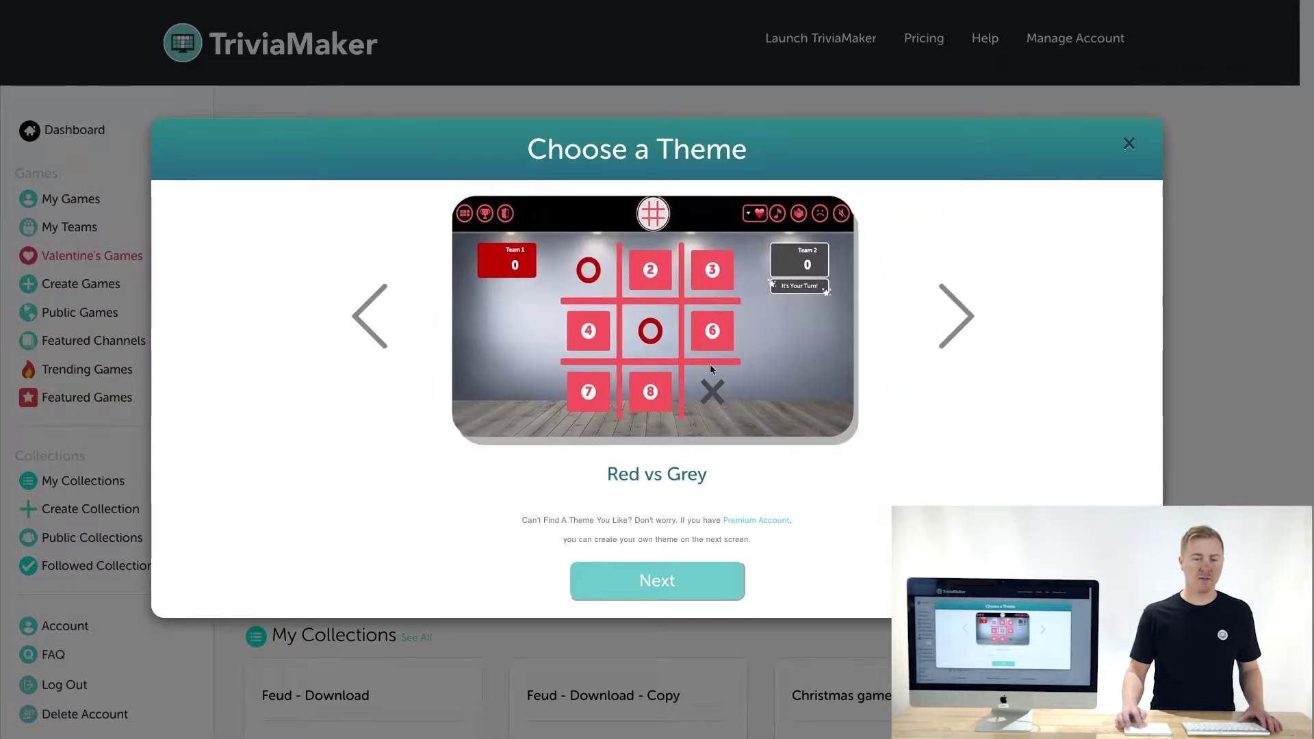
pyautogui.click(640, 583)
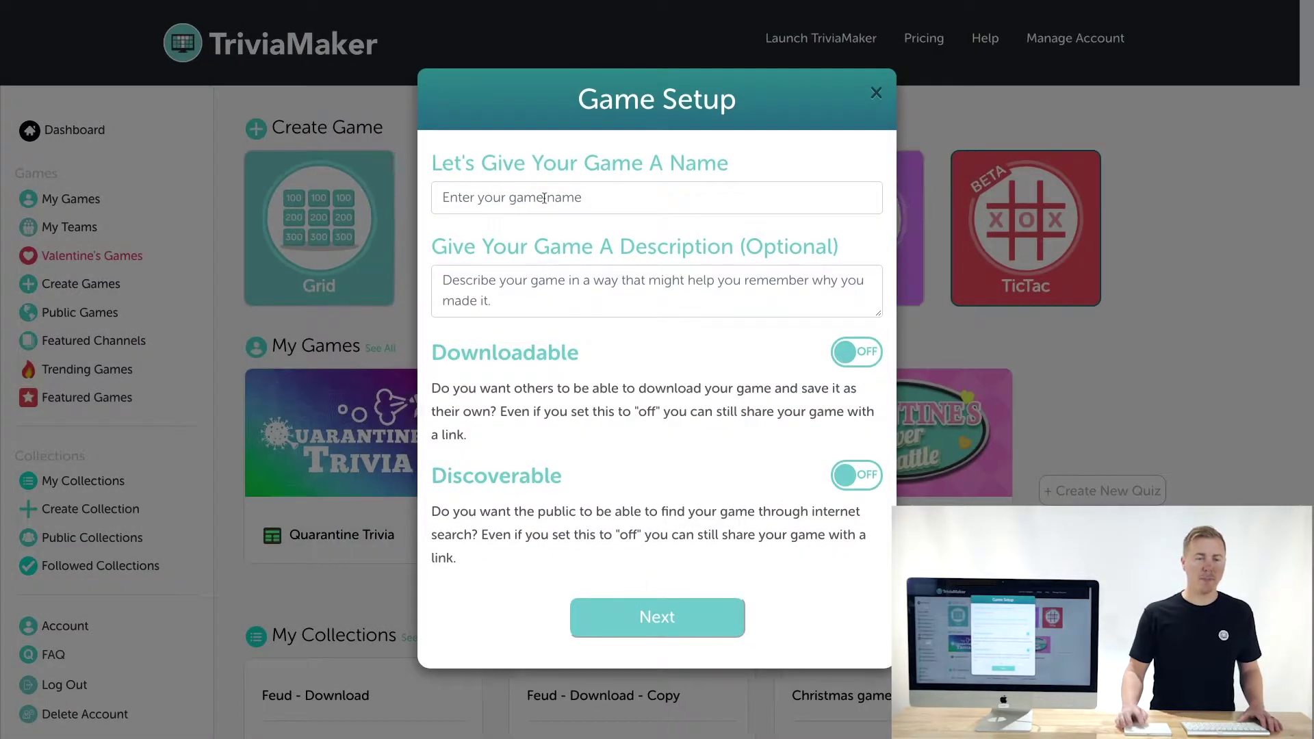
# Name the new Red vs Grey game 'TicTac Challenge', leave the description blank, and create it
pyautogui.click(544, 198)
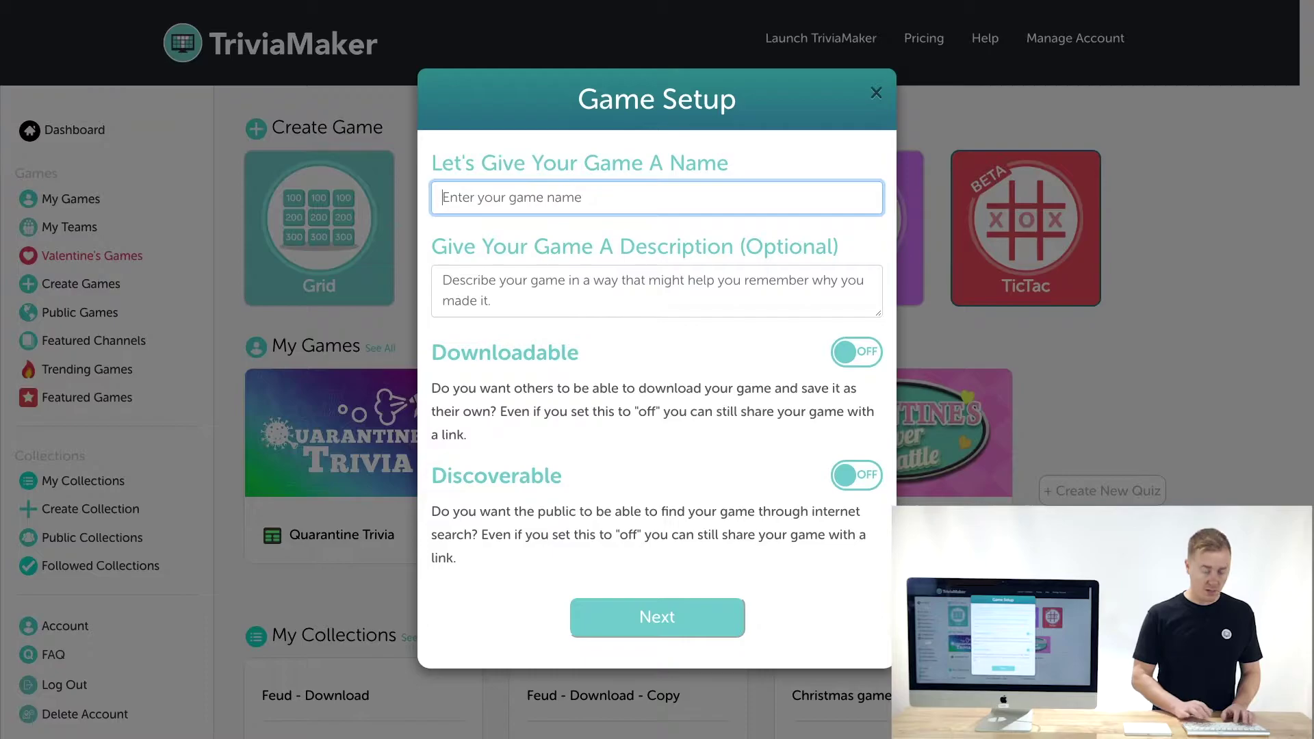
pyautogui.write('TicTac Challenge')
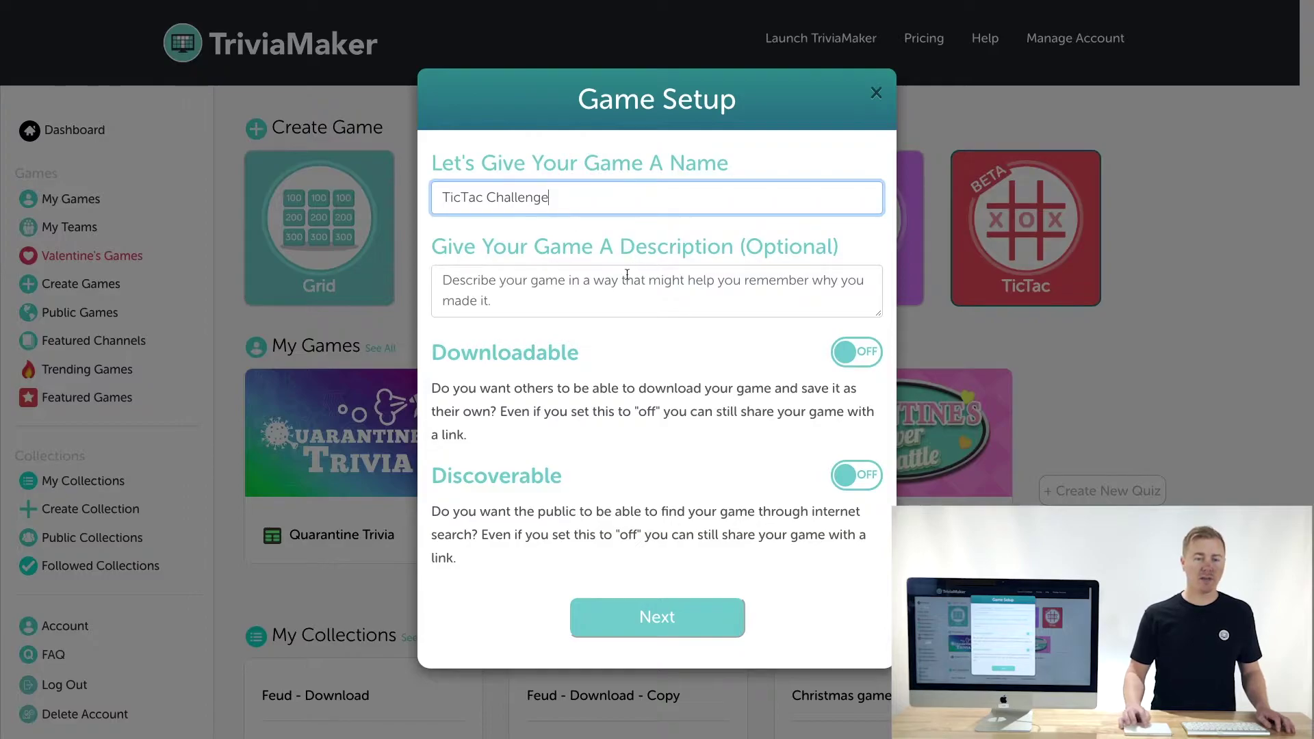
pyautogui.click(584, 287)
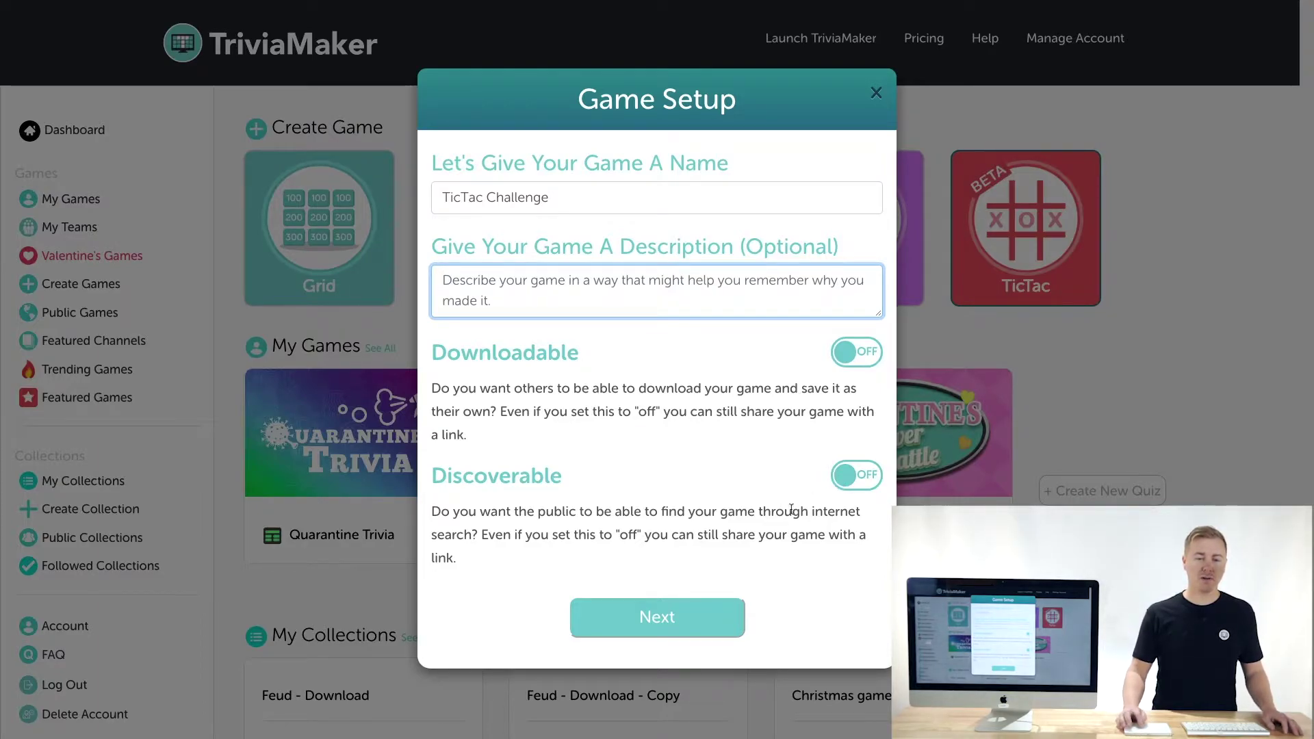
pyautogui.click(665, 616)
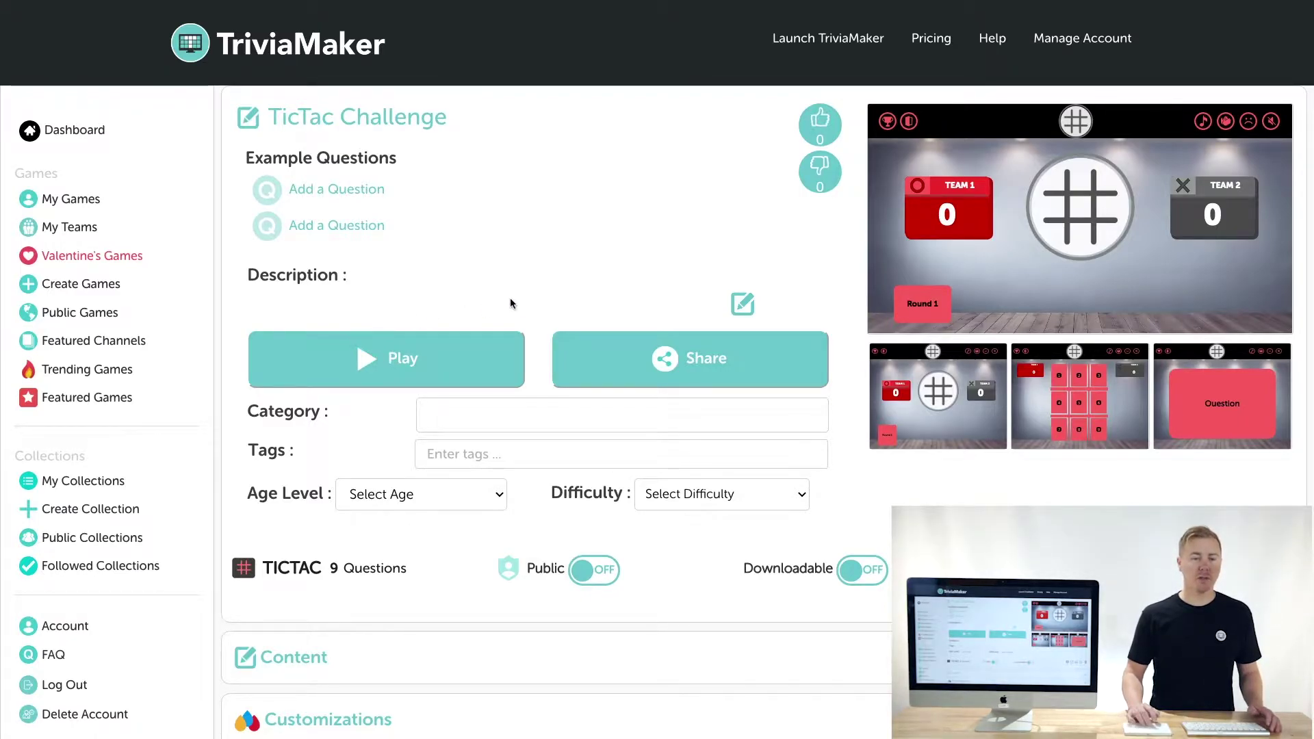
# Expand the game's Content section to reveal Round 1 with Question 1 through Question 9
pyautogui.scroll(-4, 510, 303)
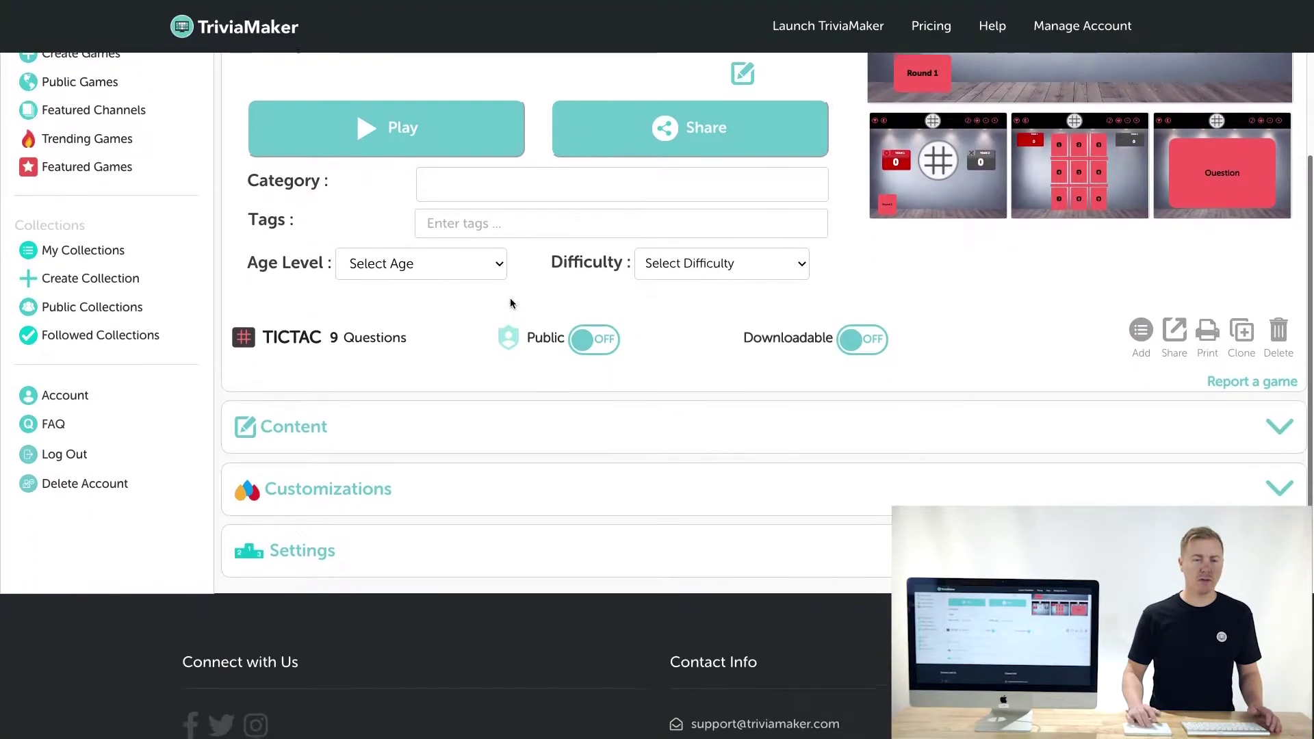
pyautogui.scroll(-2, 511, 303)
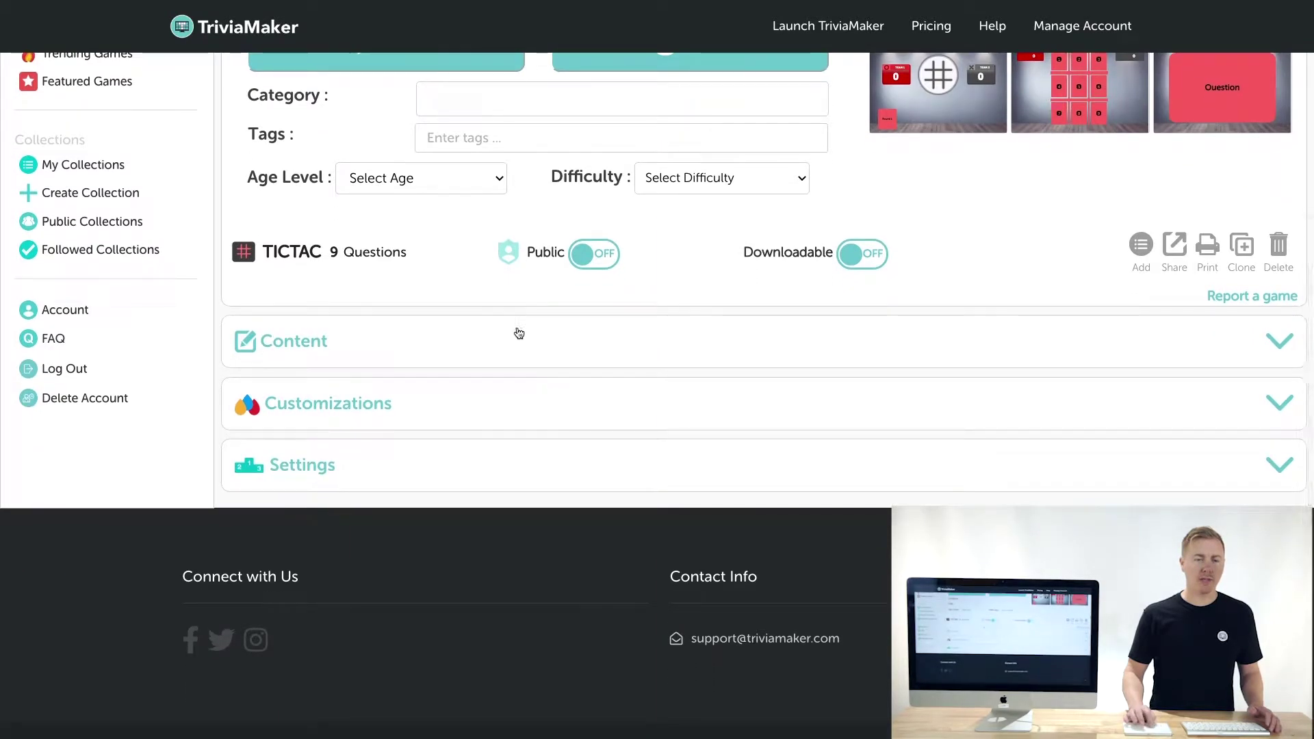
pyautogui.click(518, 334)
pyautogui.scroll(-1, 489, 496)
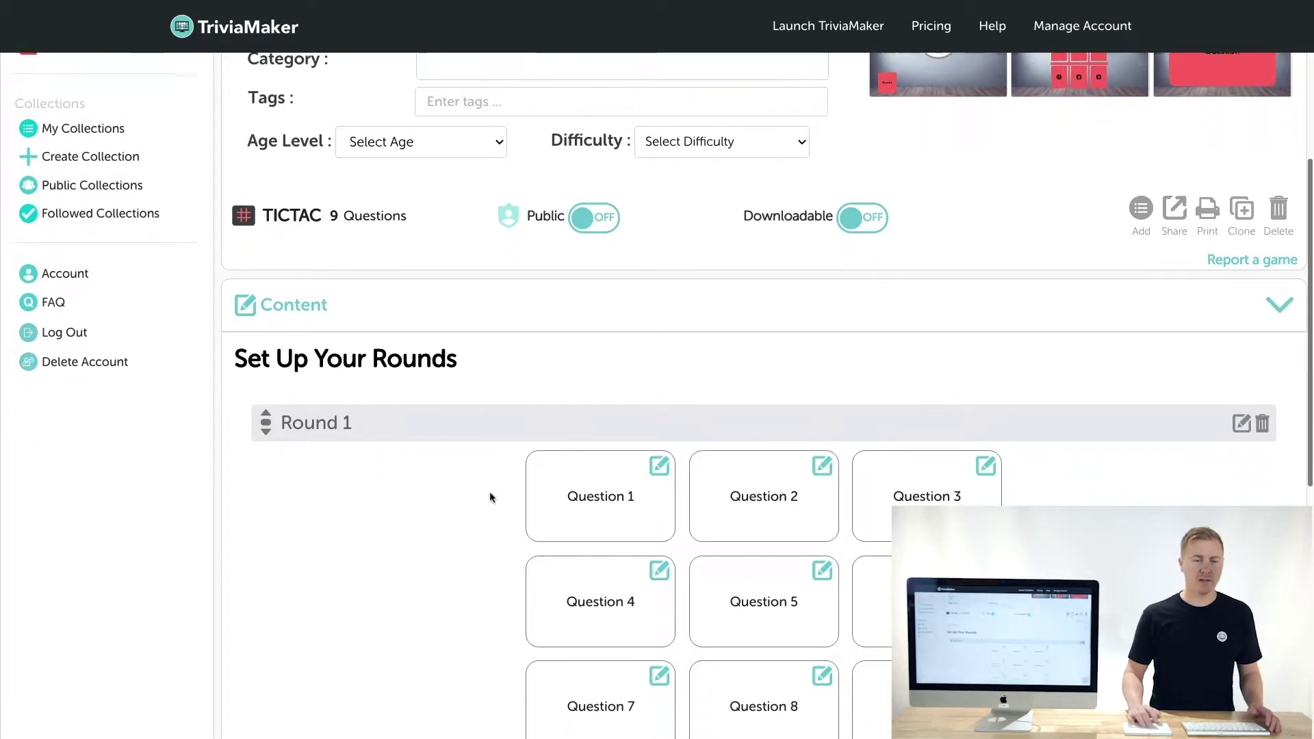
pyautogui.scroll(-2, 490, 496)
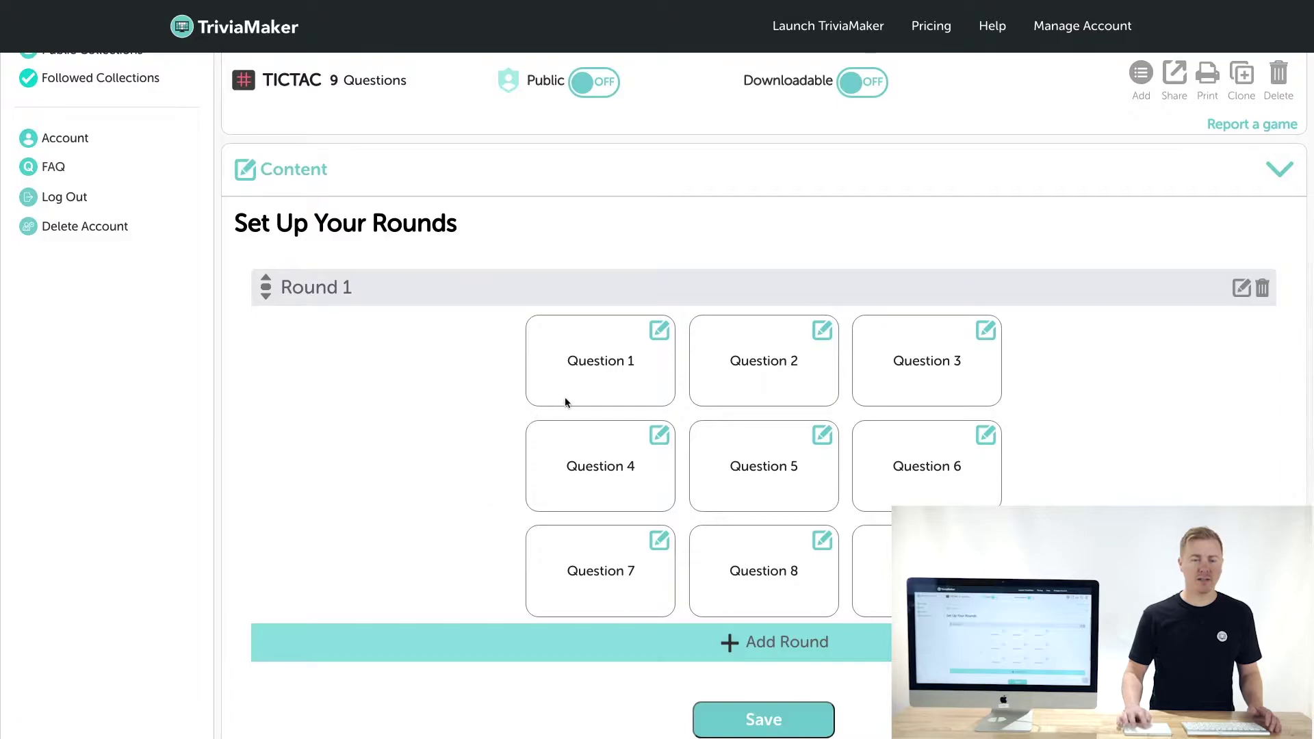
pyautogui.scroll(-2, 738, 203)
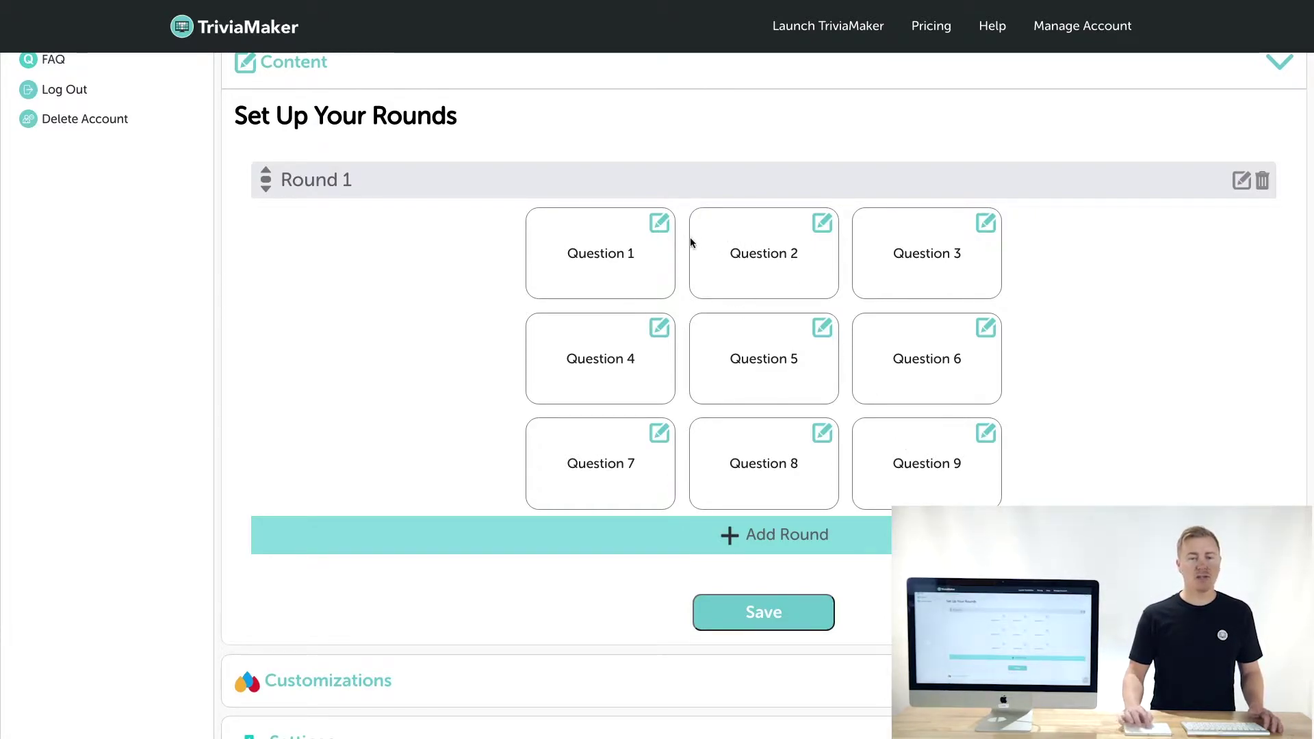
# Edit Question 5 to ask 'What is the capital of California?' as a multiple-choice question
pyautogui.click(821, 329)
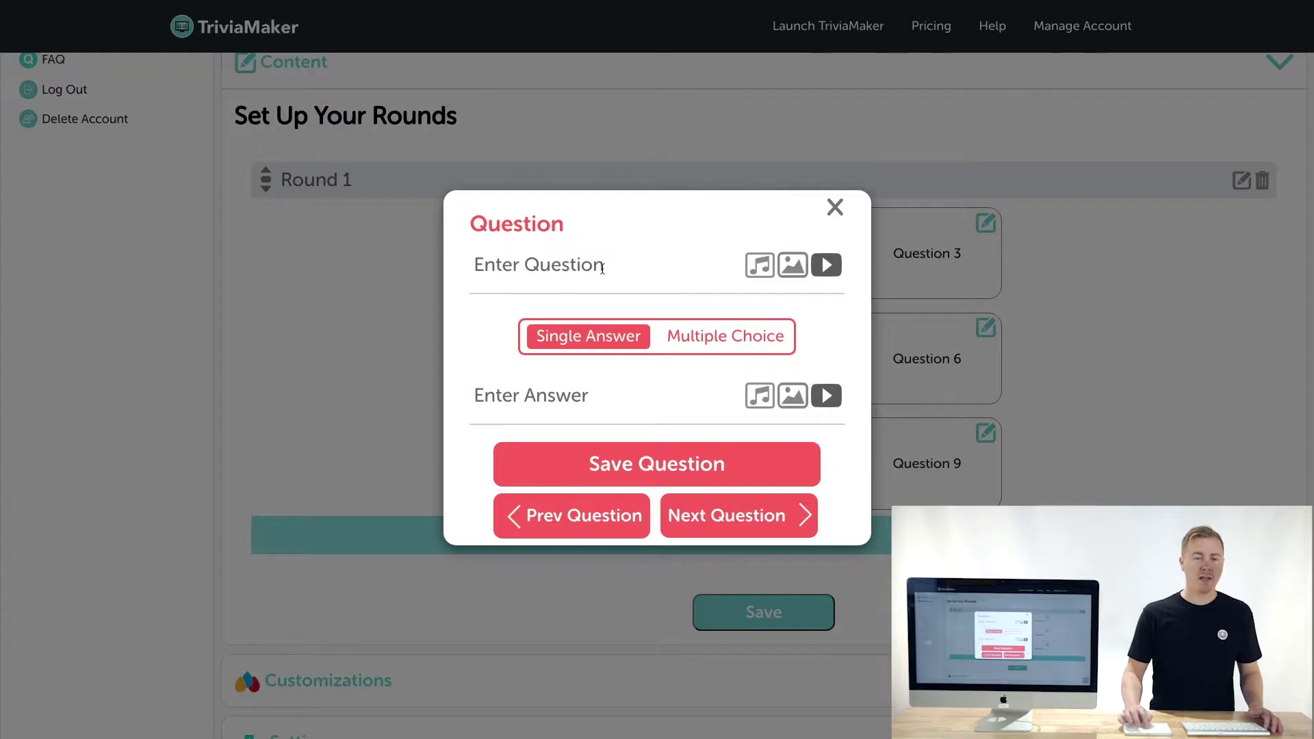
pyautogui.click(591, 267)
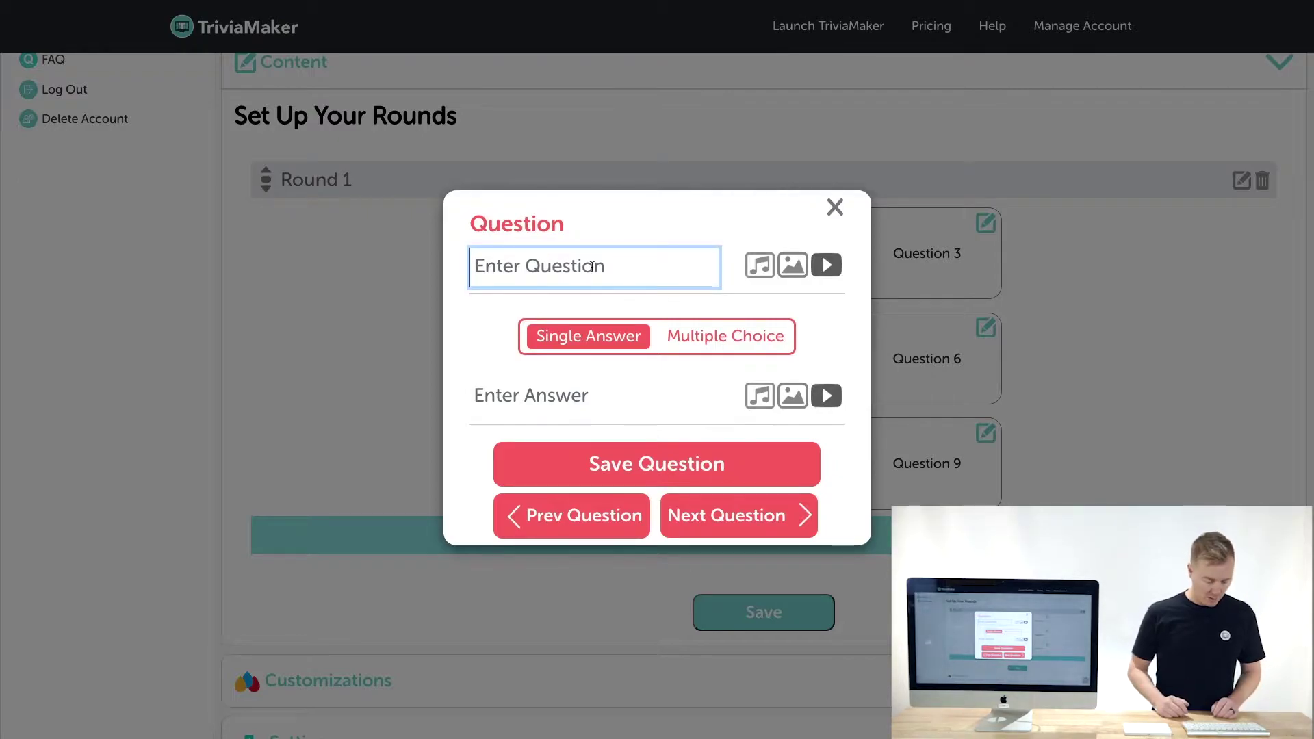
pyautogui.write('What is the')
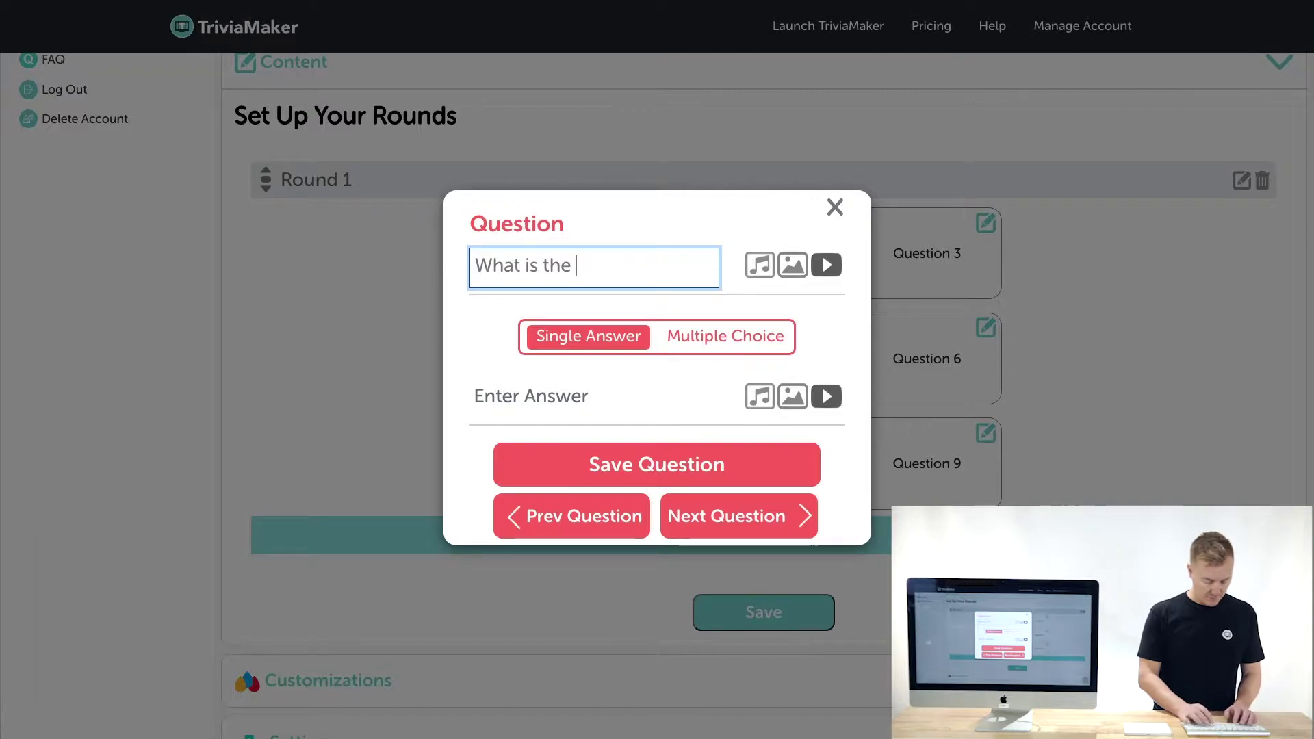
pyautogui.write(' capi')
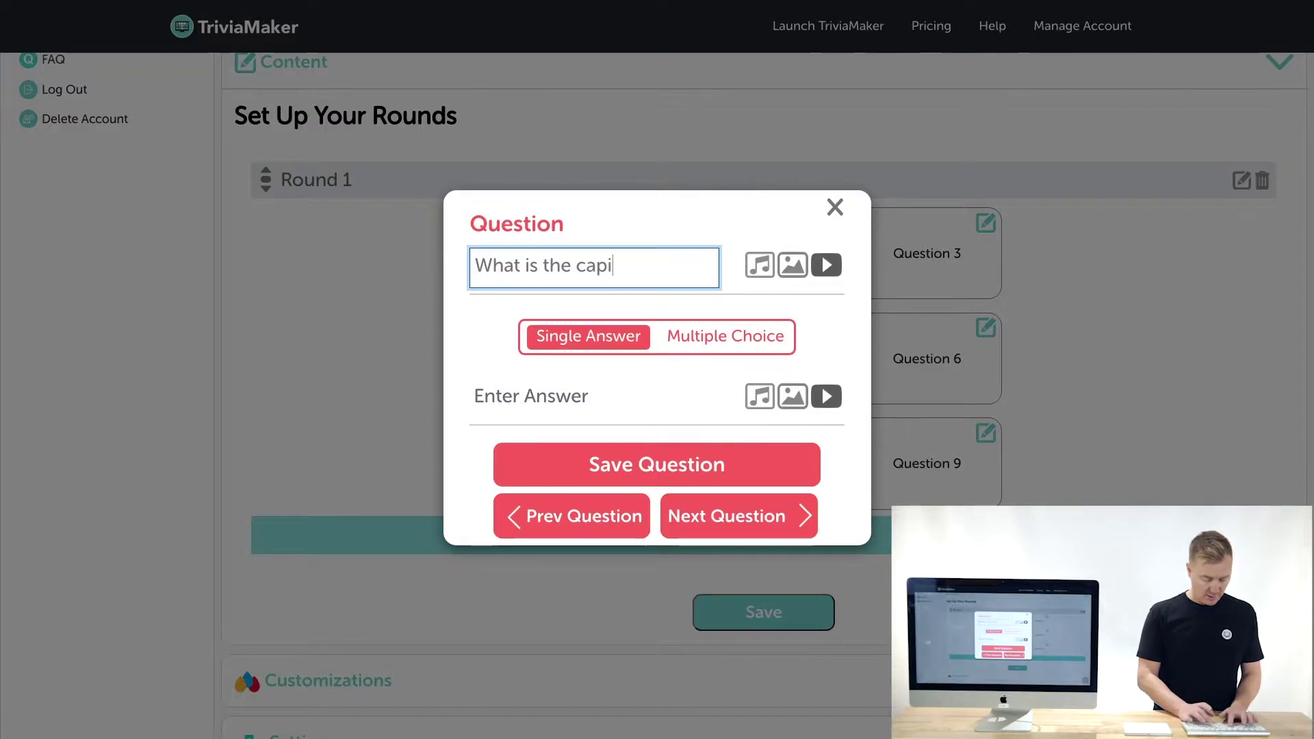
pyautogui.write('tal of Ca')
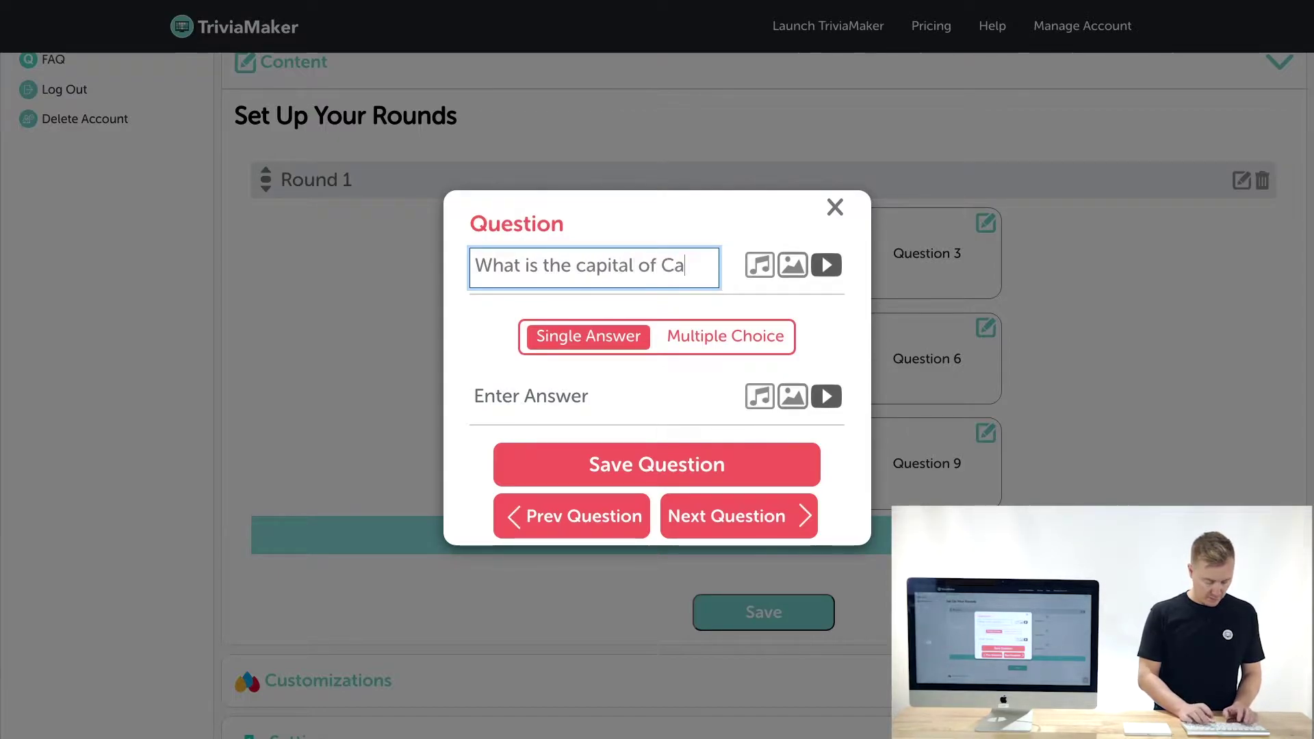
pyautogui.write('lifornia?')
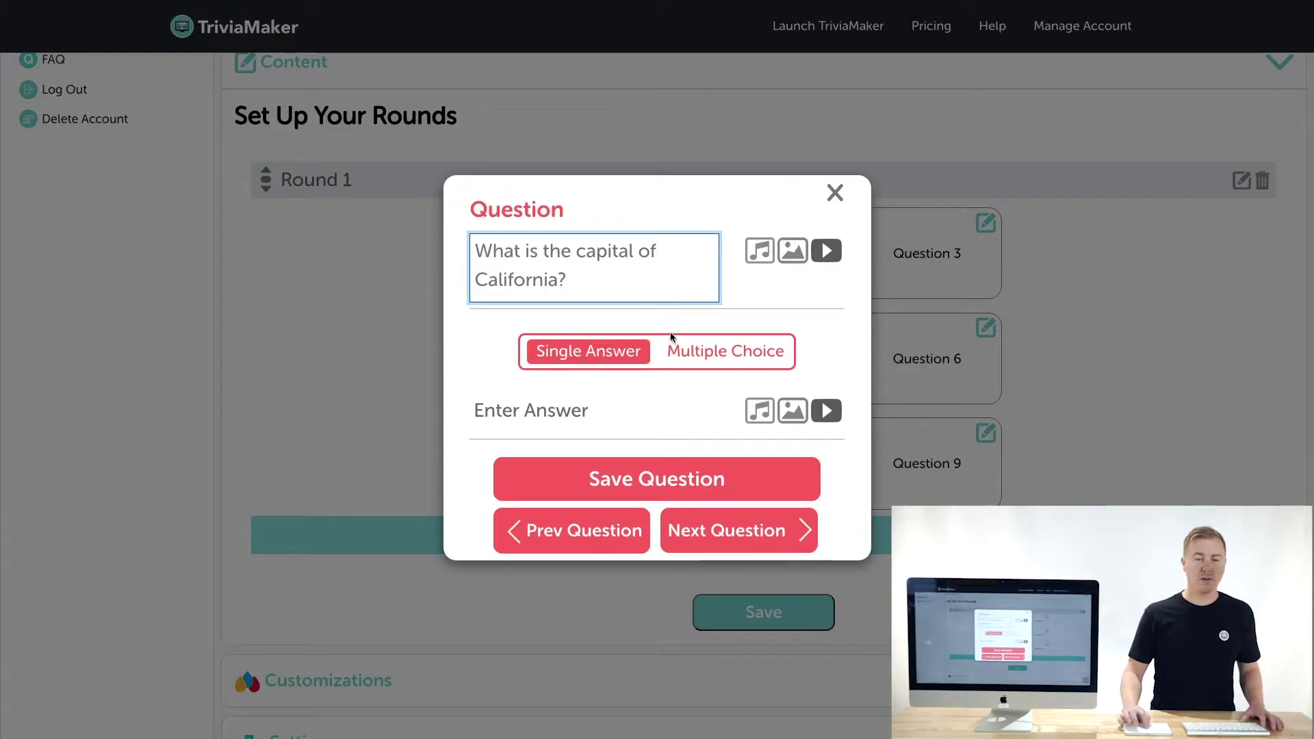
pyautogui.click(692, 350)
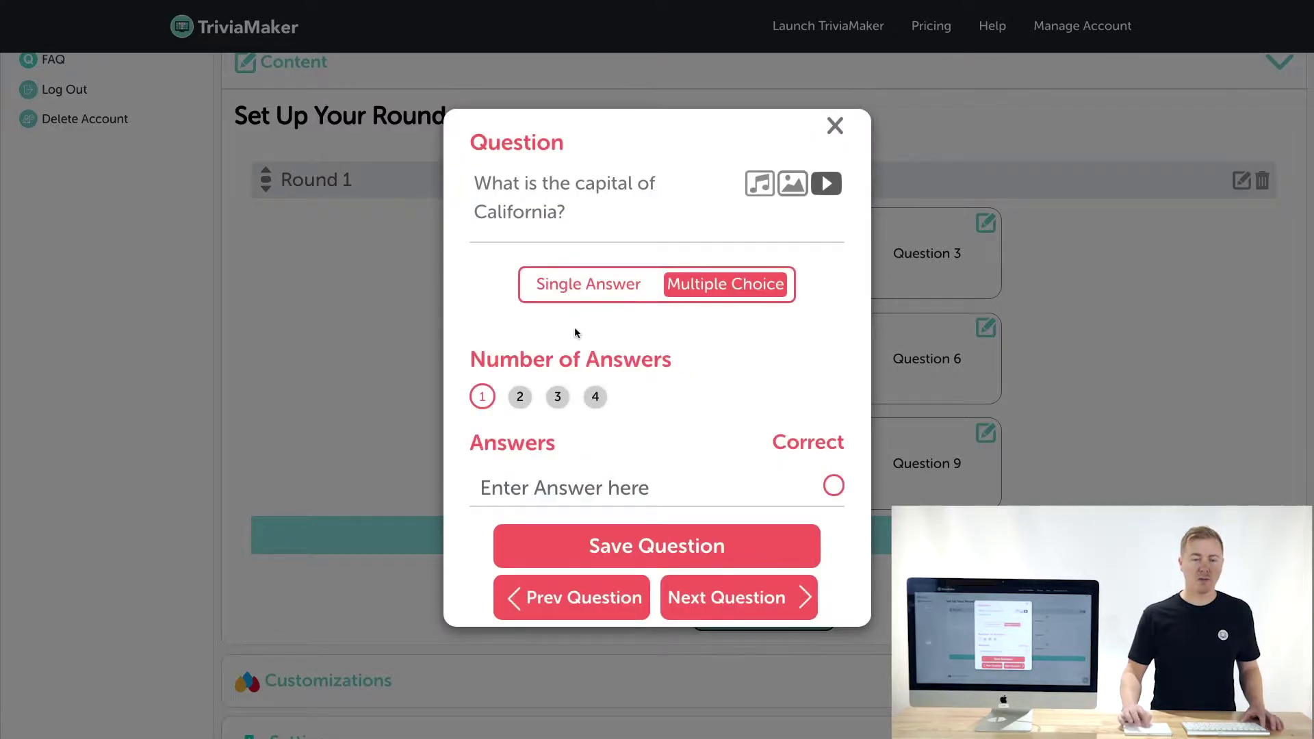
# Give the question two choices, San Francisco and Sacramento, mark Sacramento correct, and save it
pyautogui.click(586, 286)
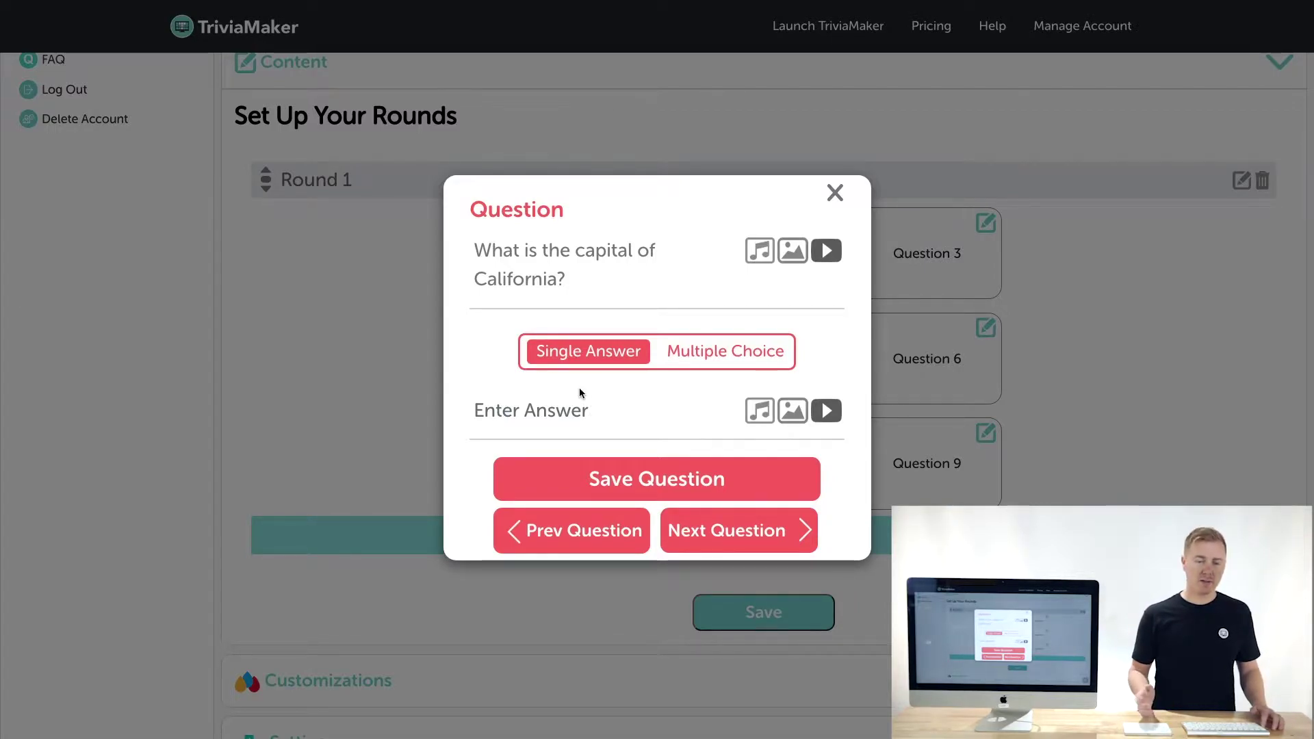
pyautogui.click(688, 352)
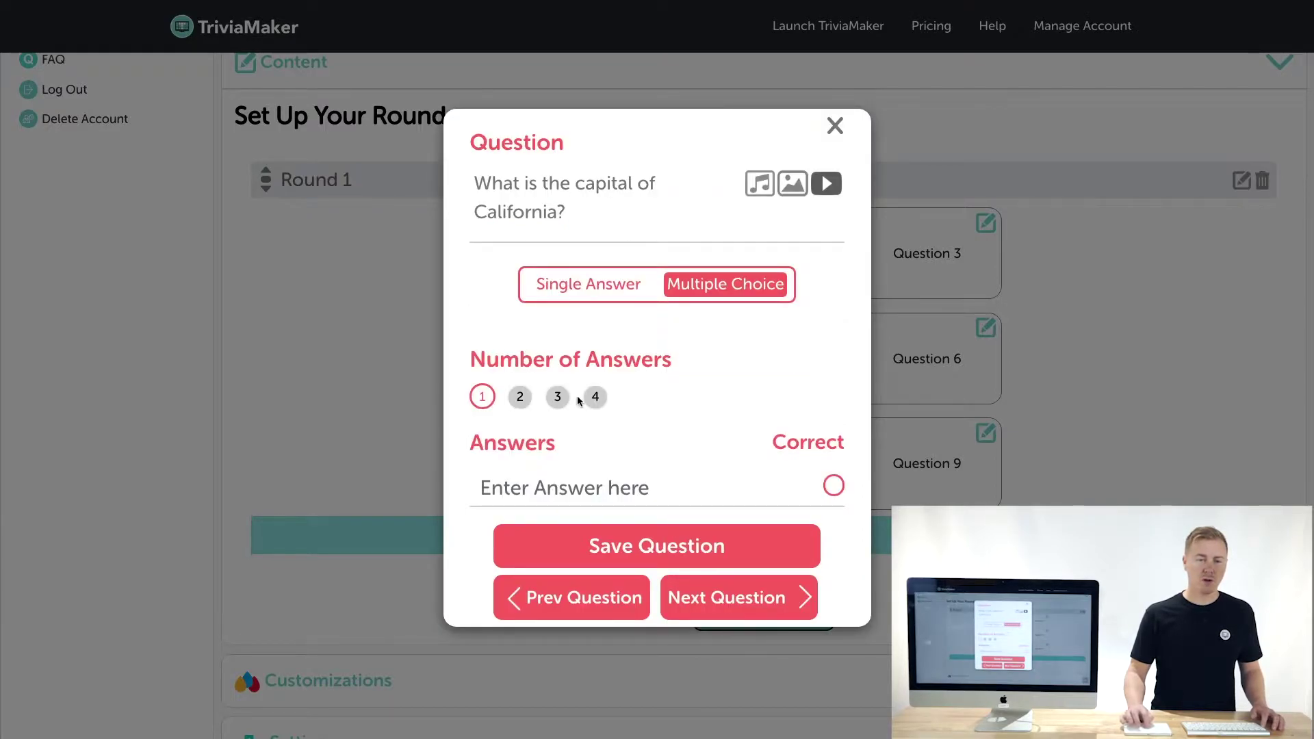
pyautogui.click(520, 397)
pyautogui.click(526, 455)
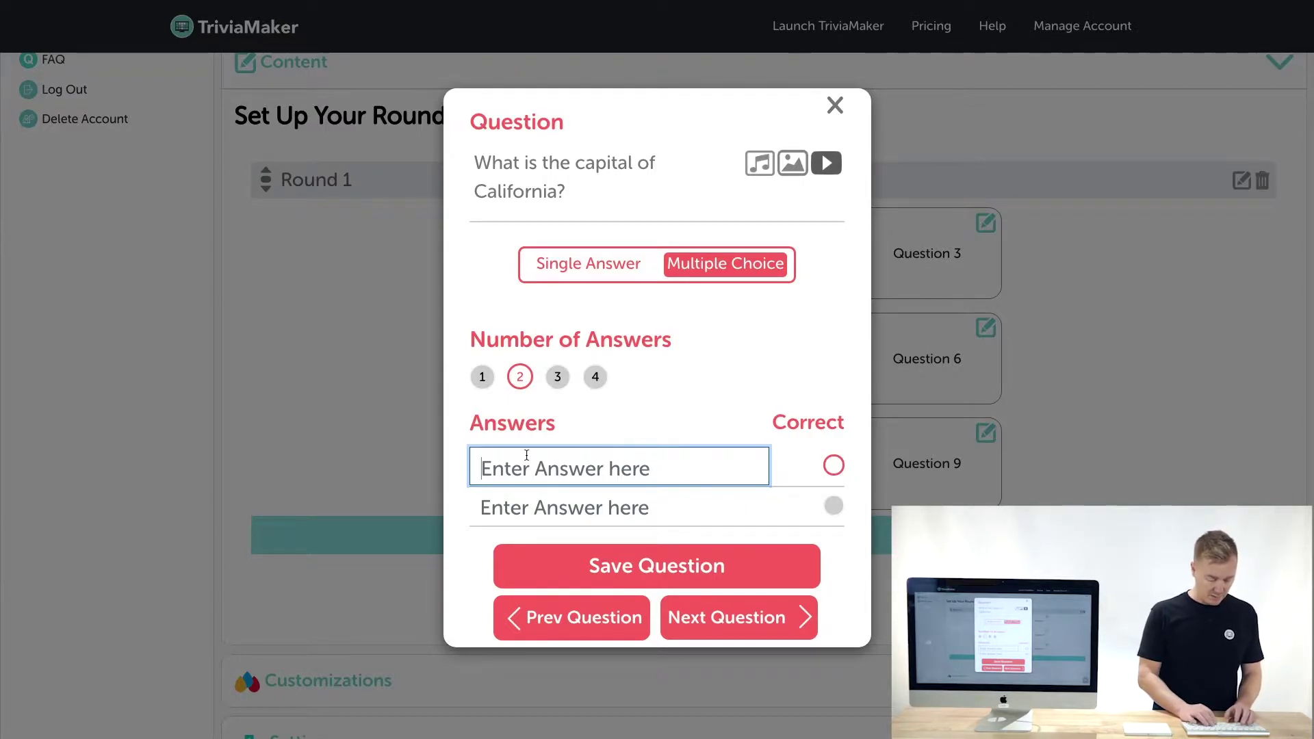
pyautogui.write('San Fr')
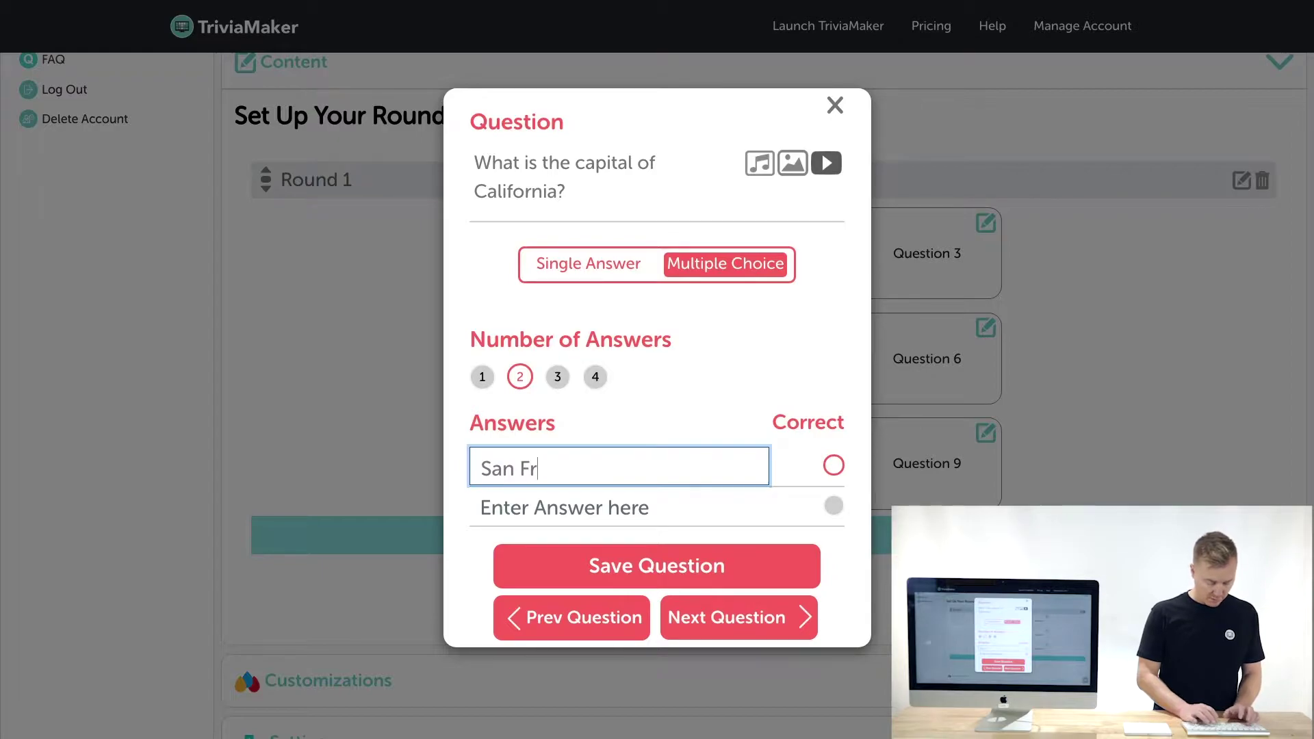
pyautogui.write('ancisco')
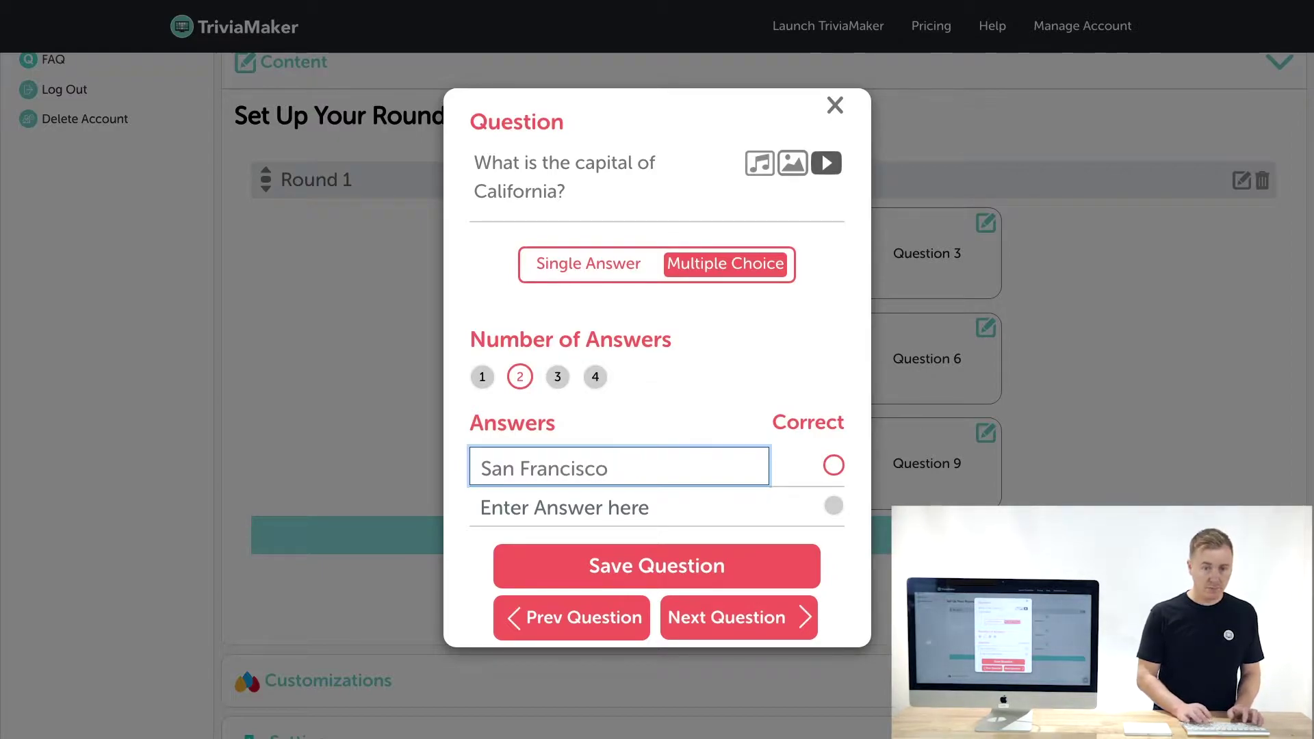
pyautogui.click(563, 516)
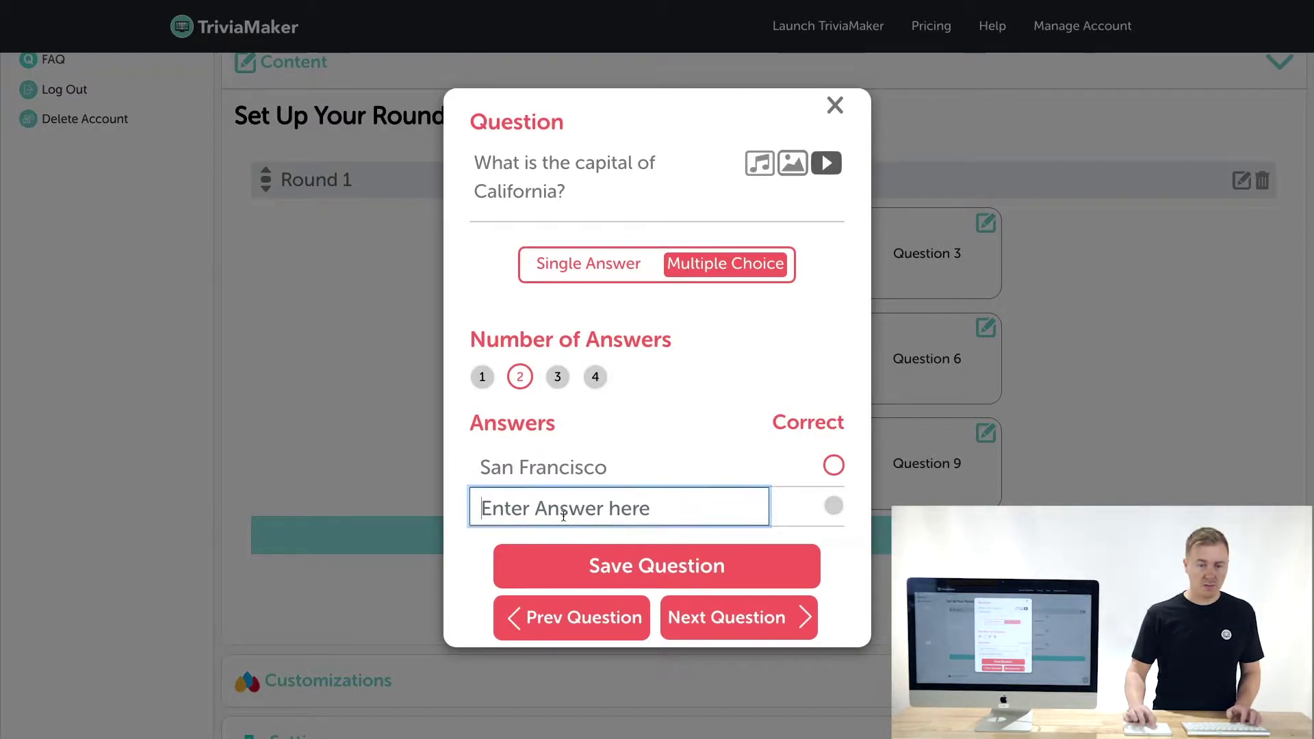
pyautogui.write('Sa')
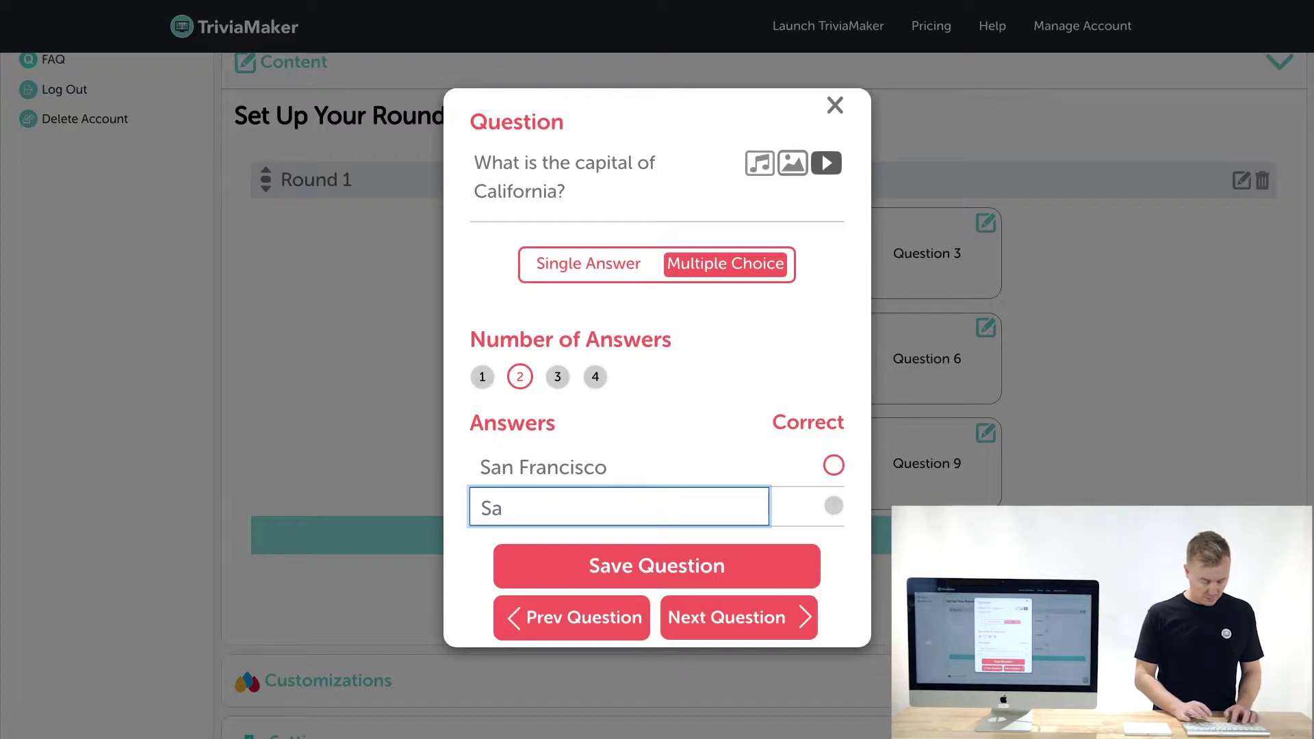
pyautogui.write('cramento')
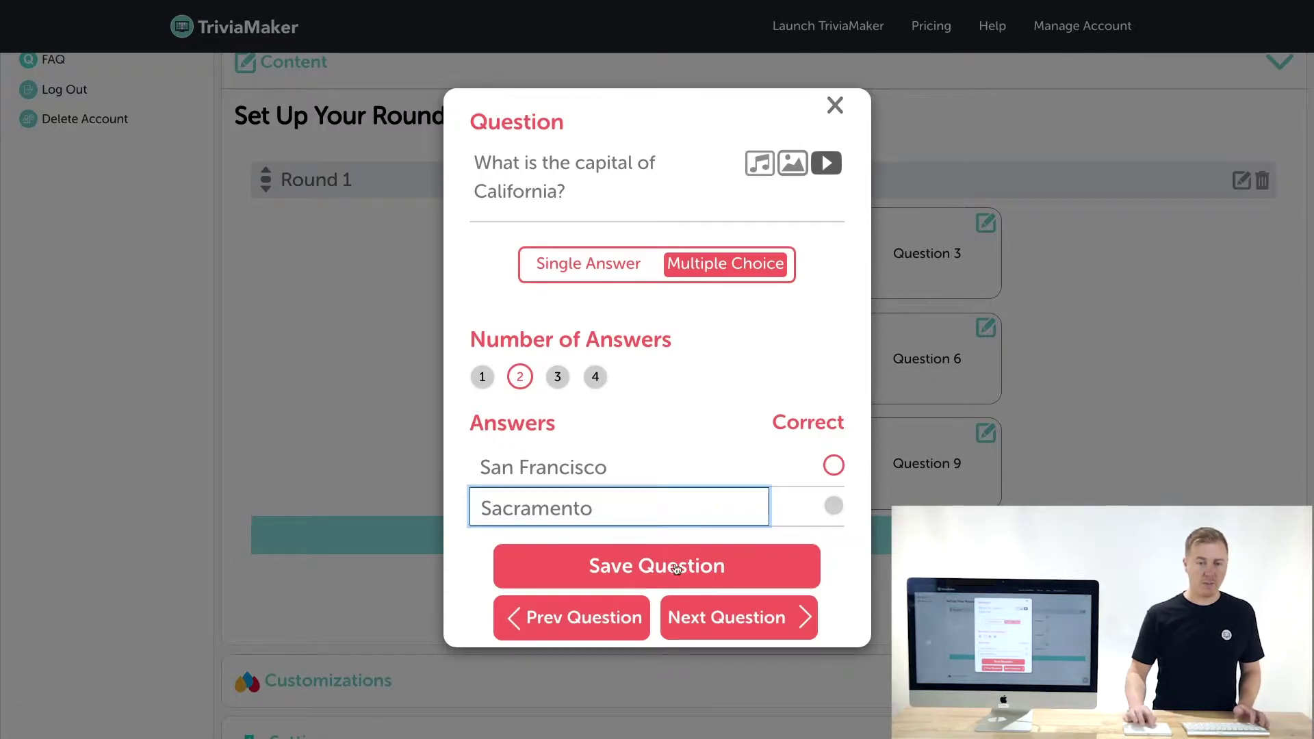
pyautogui.click(835, 505)
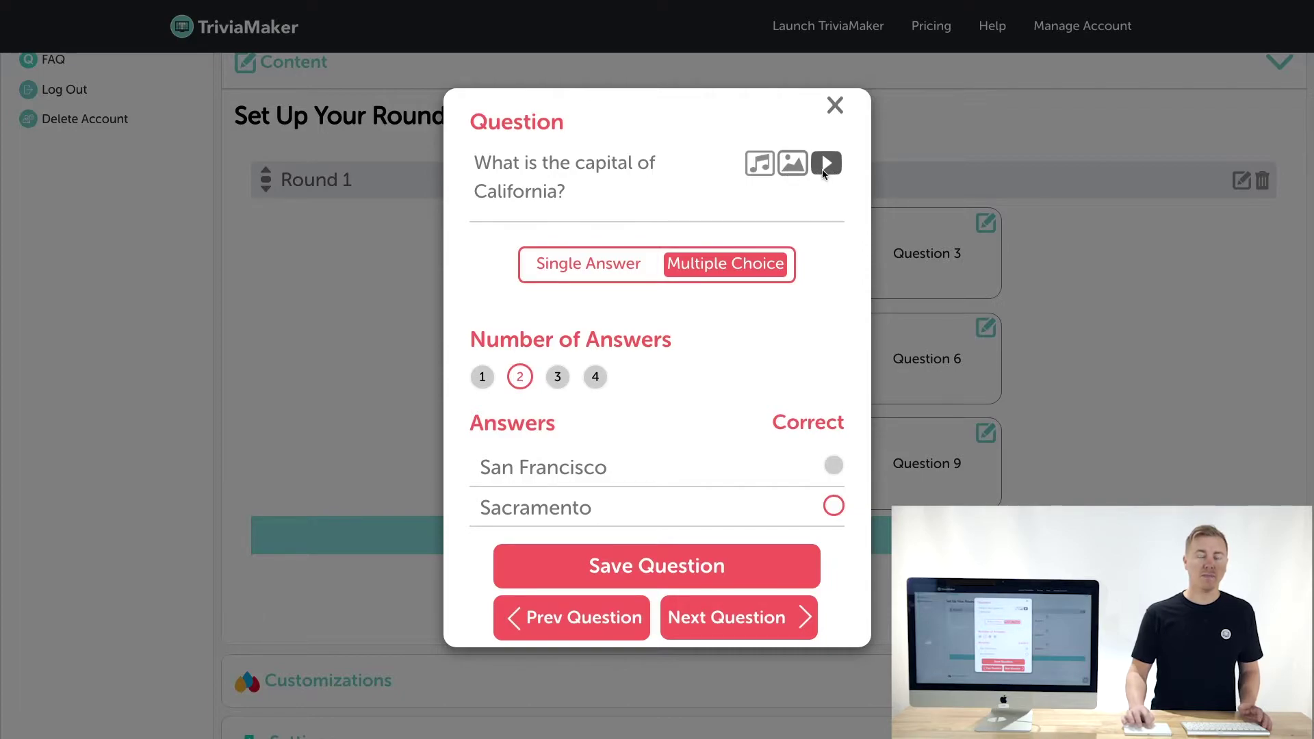
pyautogui.click(657, 565)
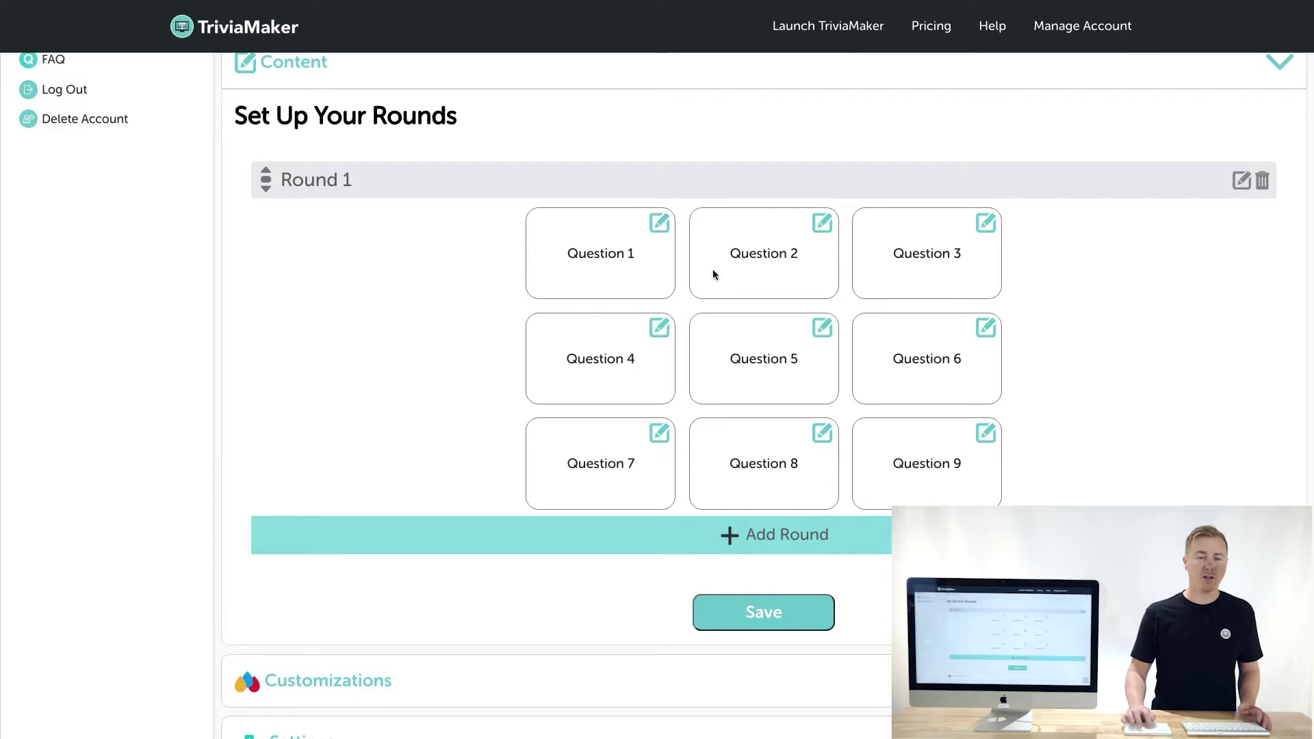
# Save Question 1 as 'What is the state bird of California?' with answer Quail, then add Round 2
pyautogui.click(661, 223)
pyautogui.click(540, 264)
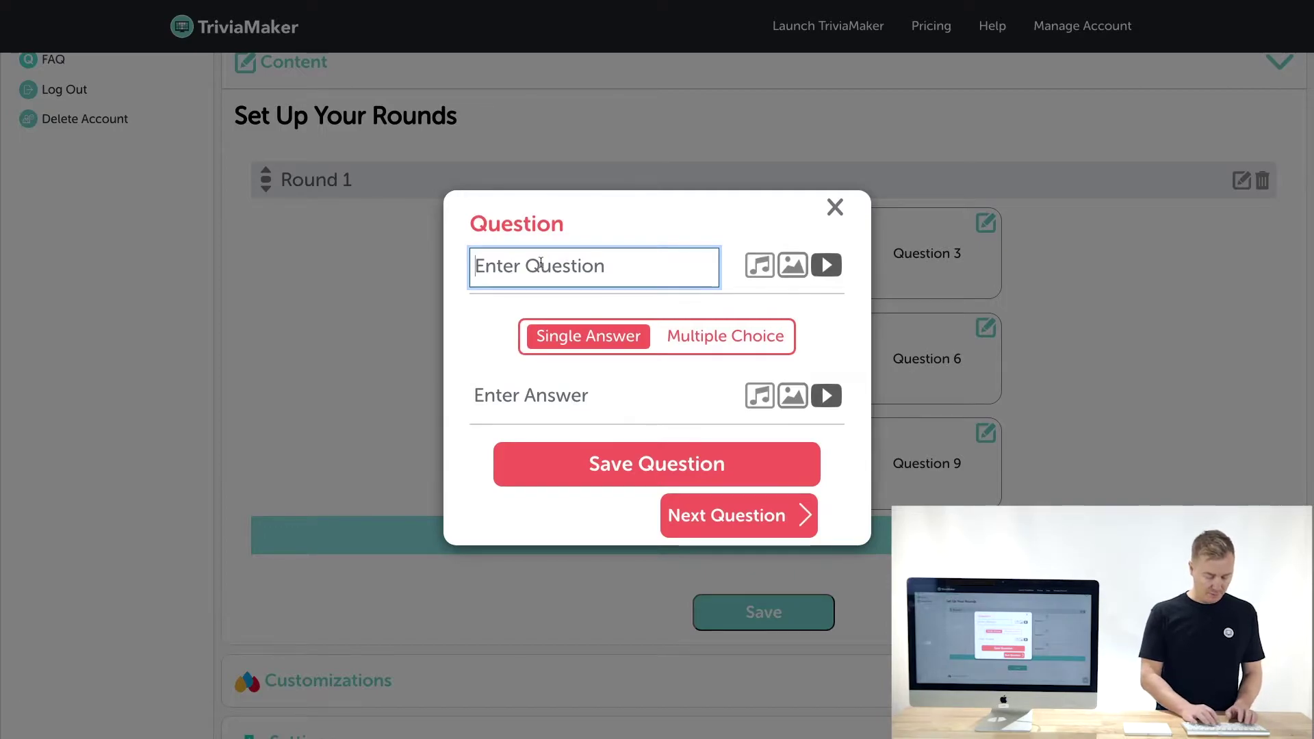
pyautogui.write('What is t')
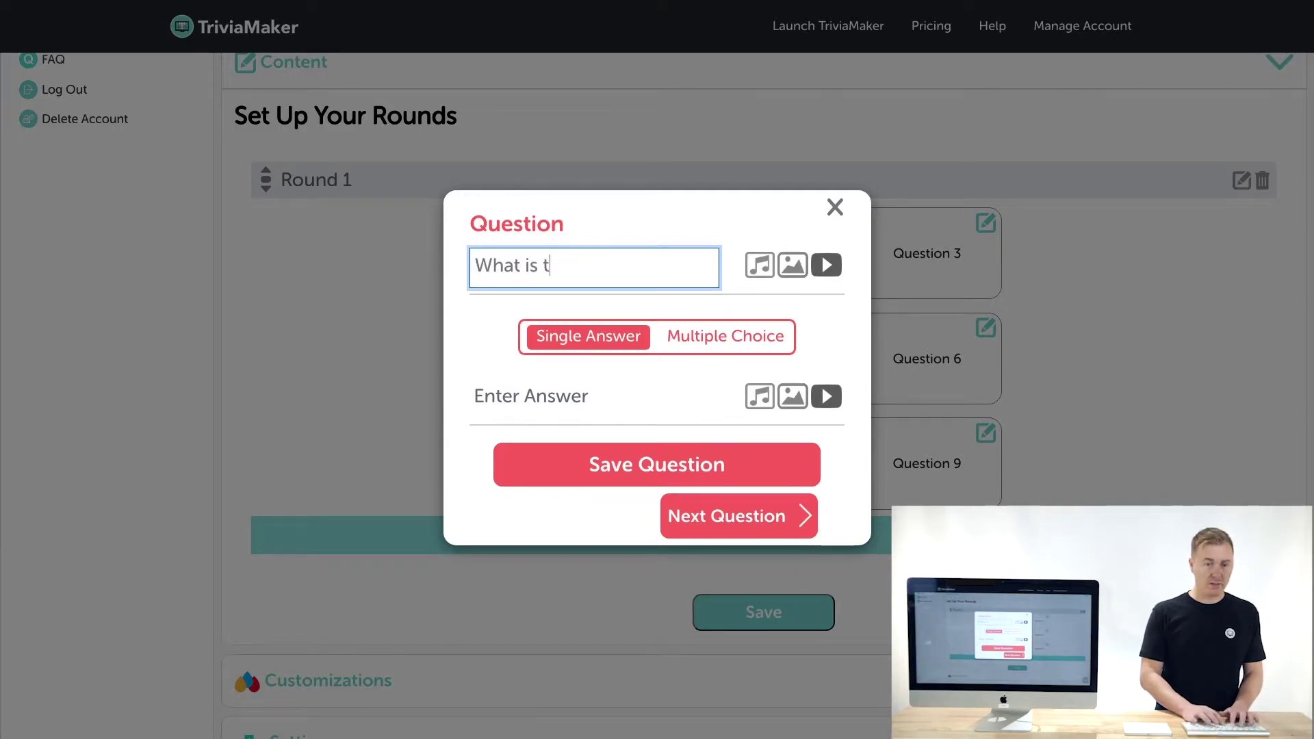
pyautogui.write('he state')
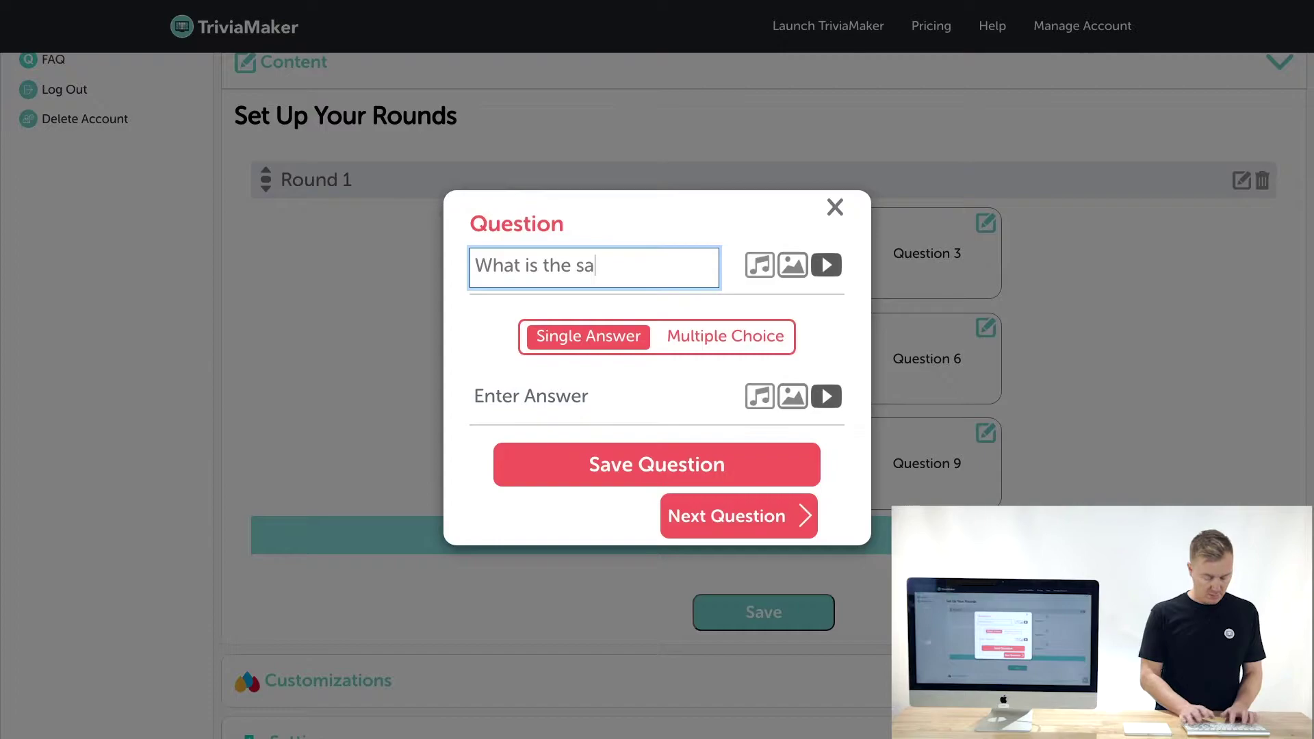
pyautogui.write(' bi')
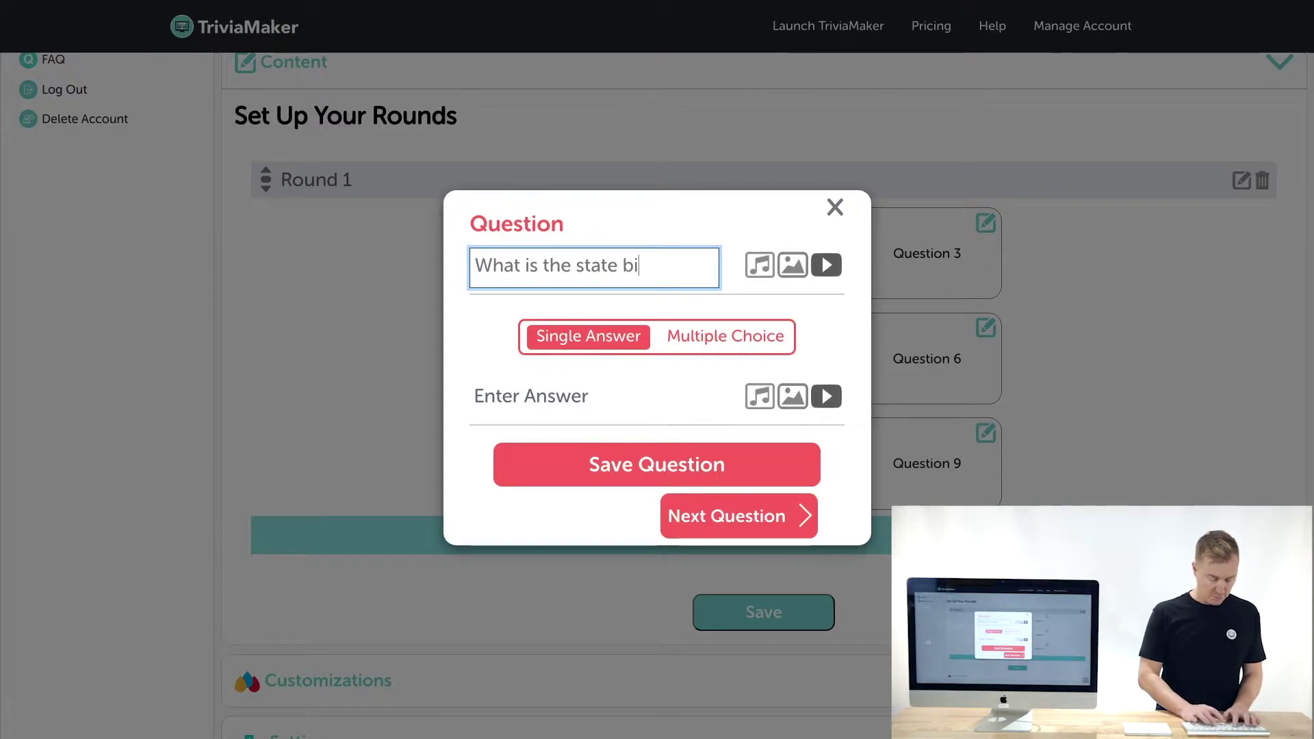
pyautogui.write('rd of Cali')
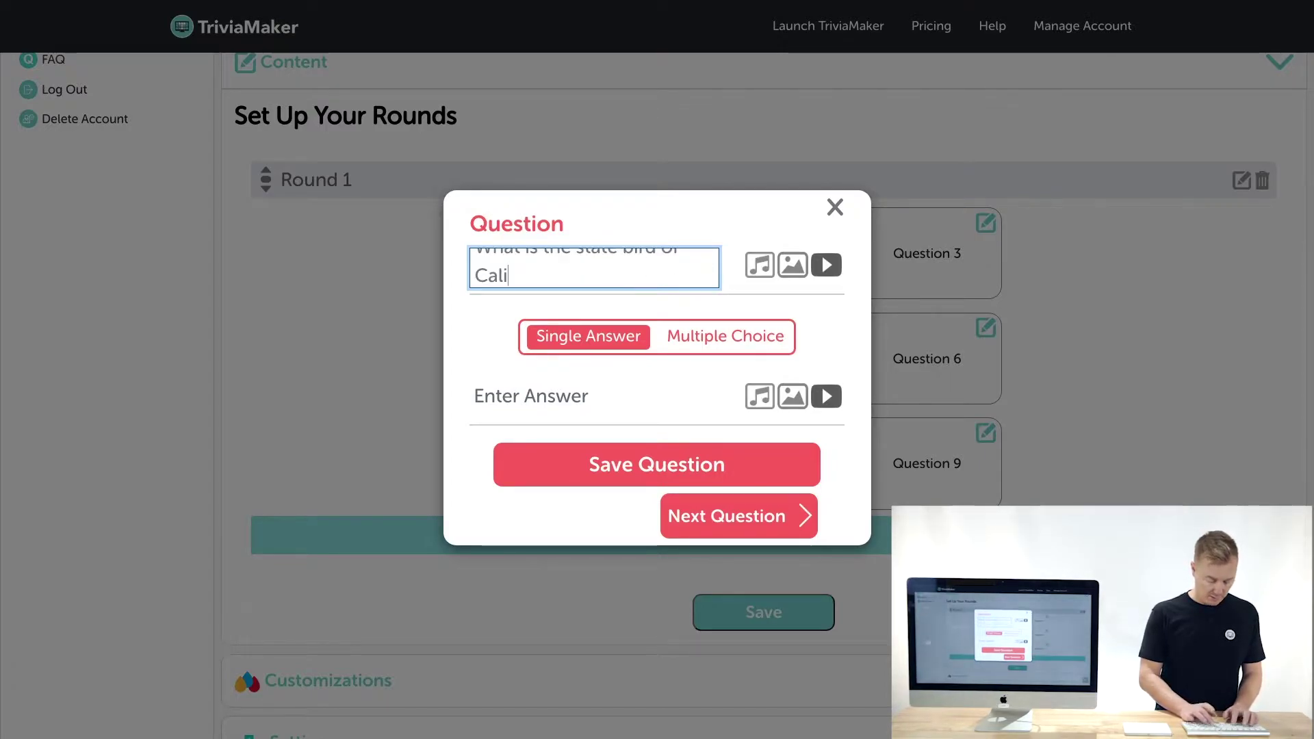
pyautogui.write('fornia?')
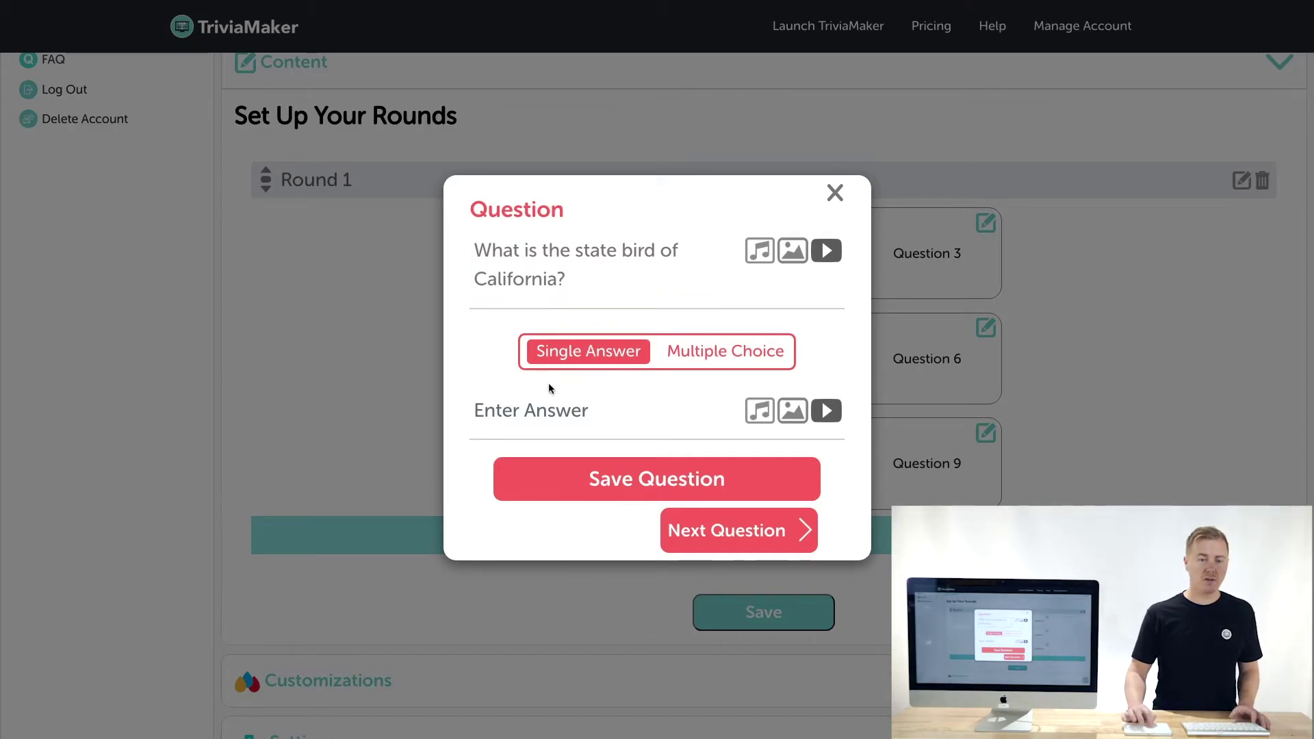
pyautogui.click(533, 411)
pyautogui.write('Quail')
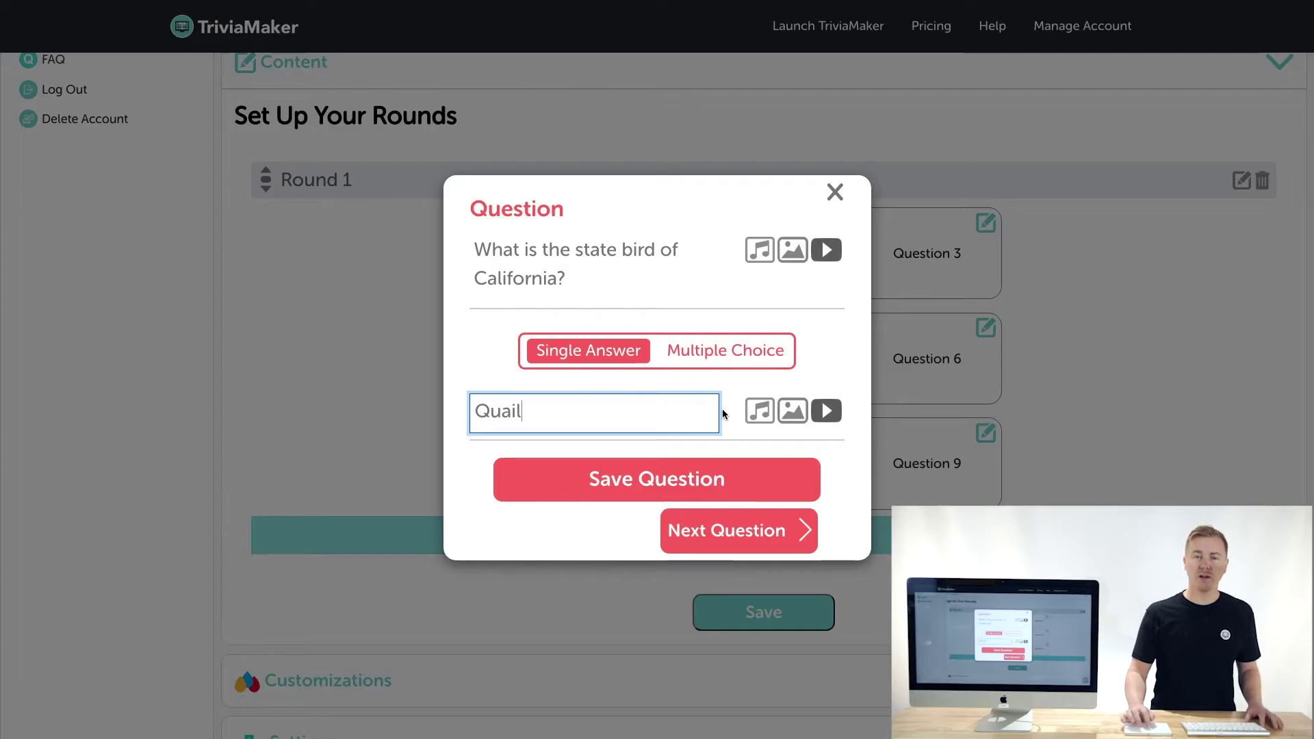
pyautogui.click(668, 477)
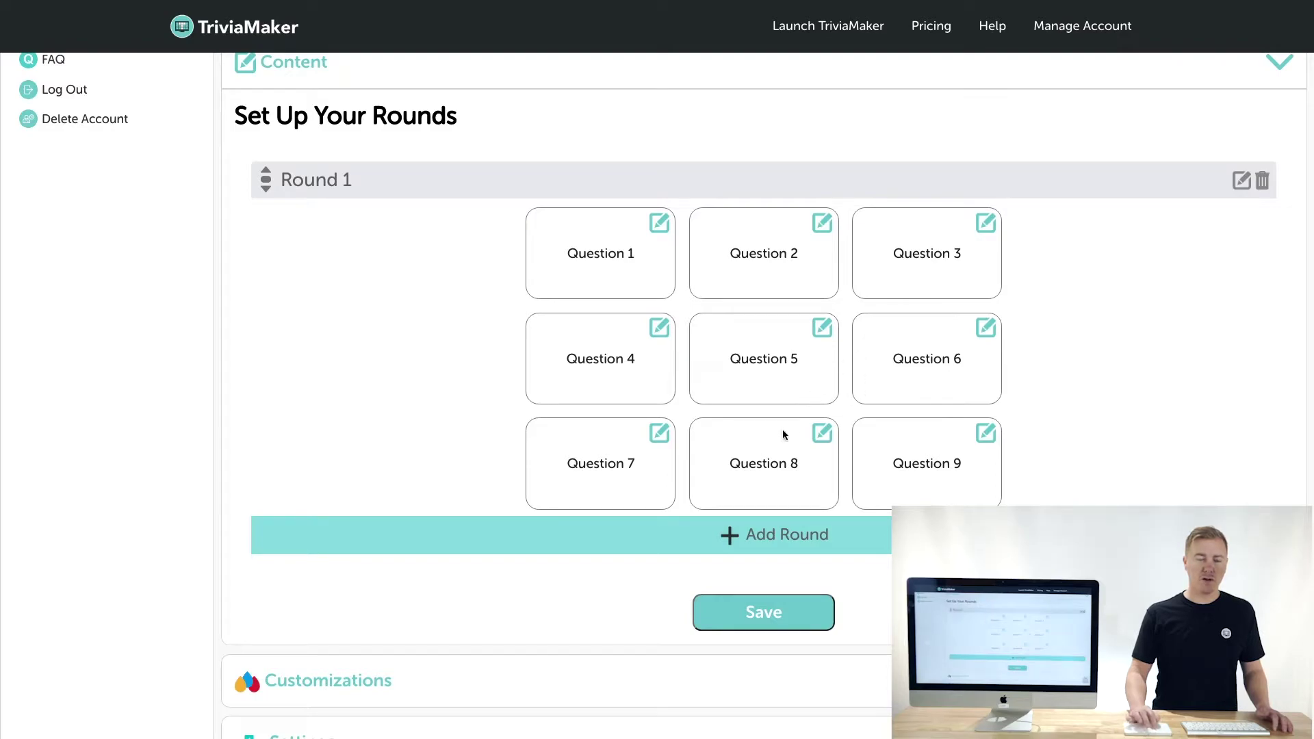
pyautogui.click(751, 534)
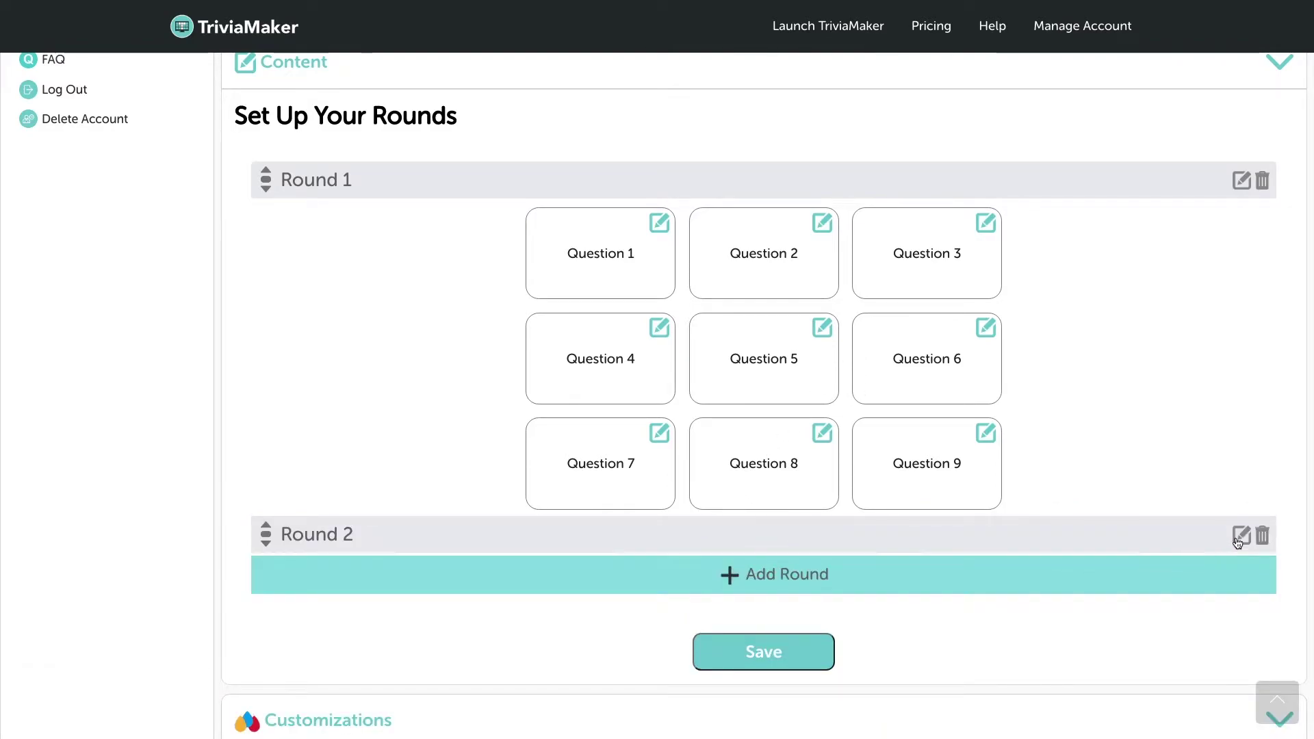
# Expand Round 2, add Round 3, and expand it to show its nine question slots
pyautogui.click(1237, 542)
pyautogui.scroll(-5, 946, 544)
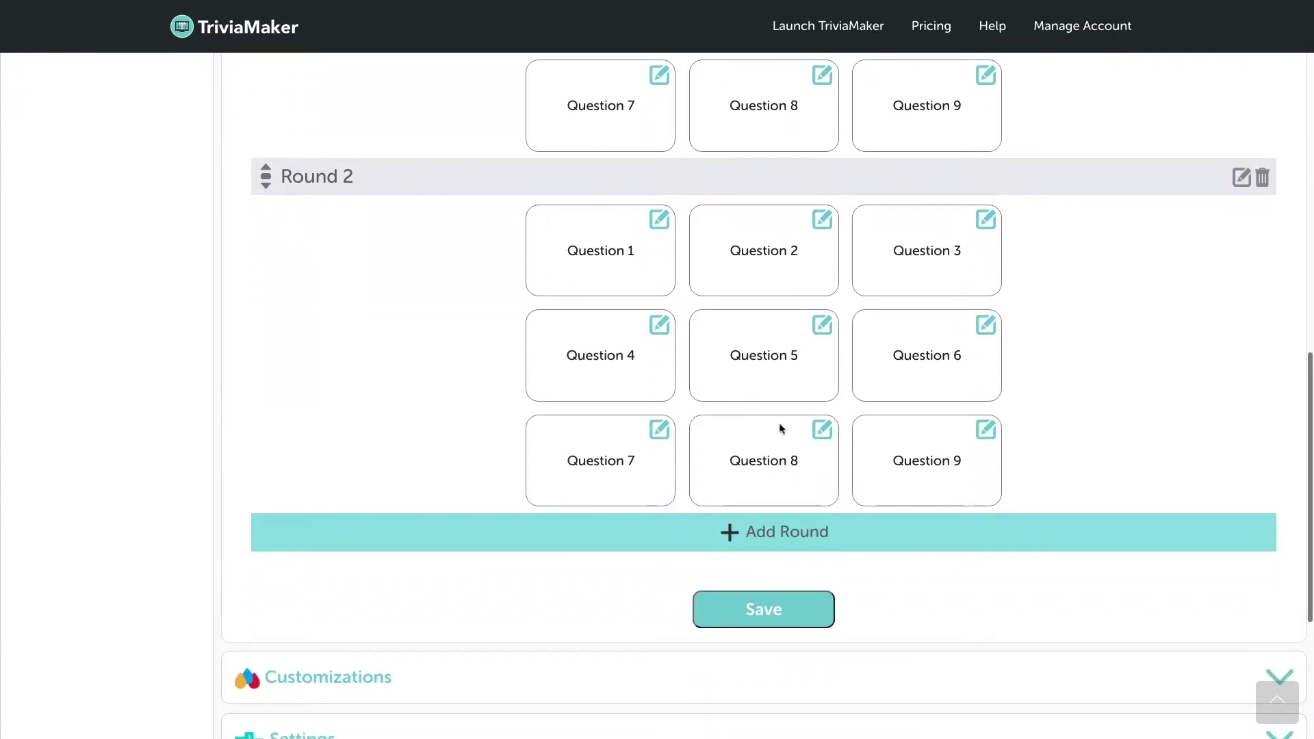
pyautogui.click(751, 532)
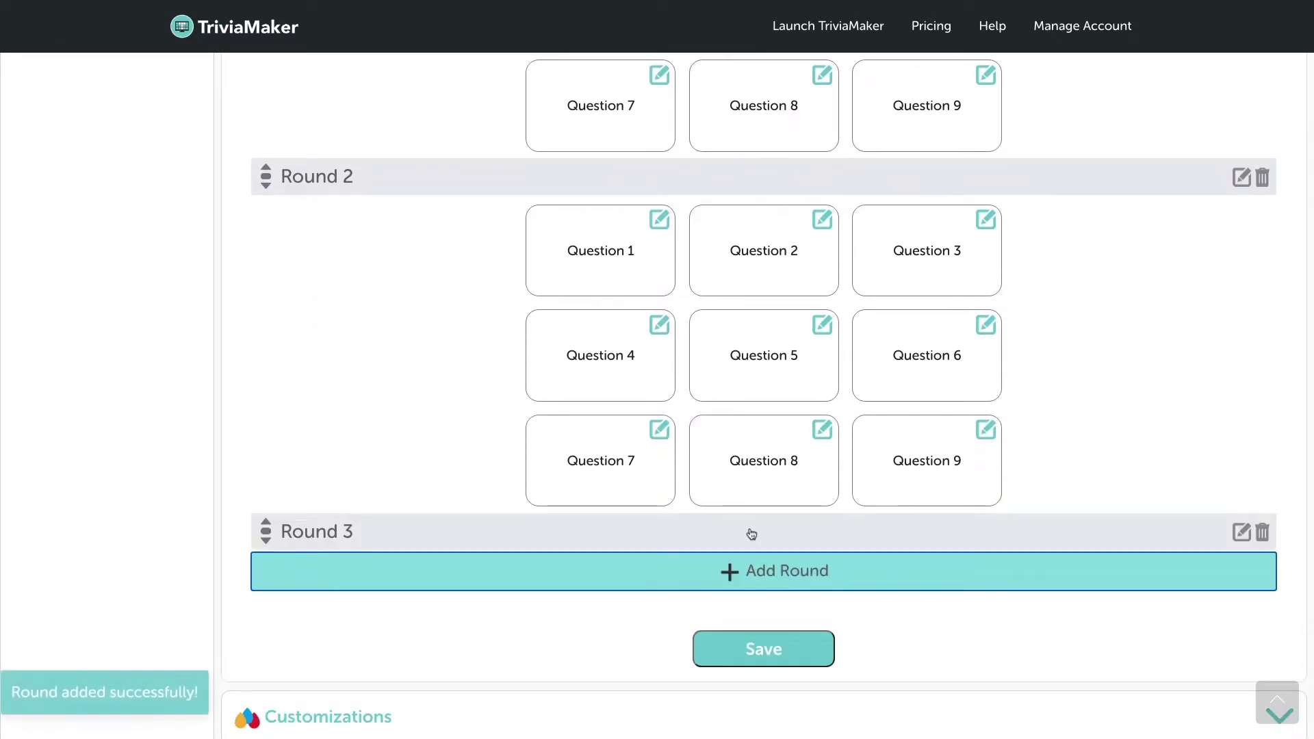
pyautogui.click(1238, 535)
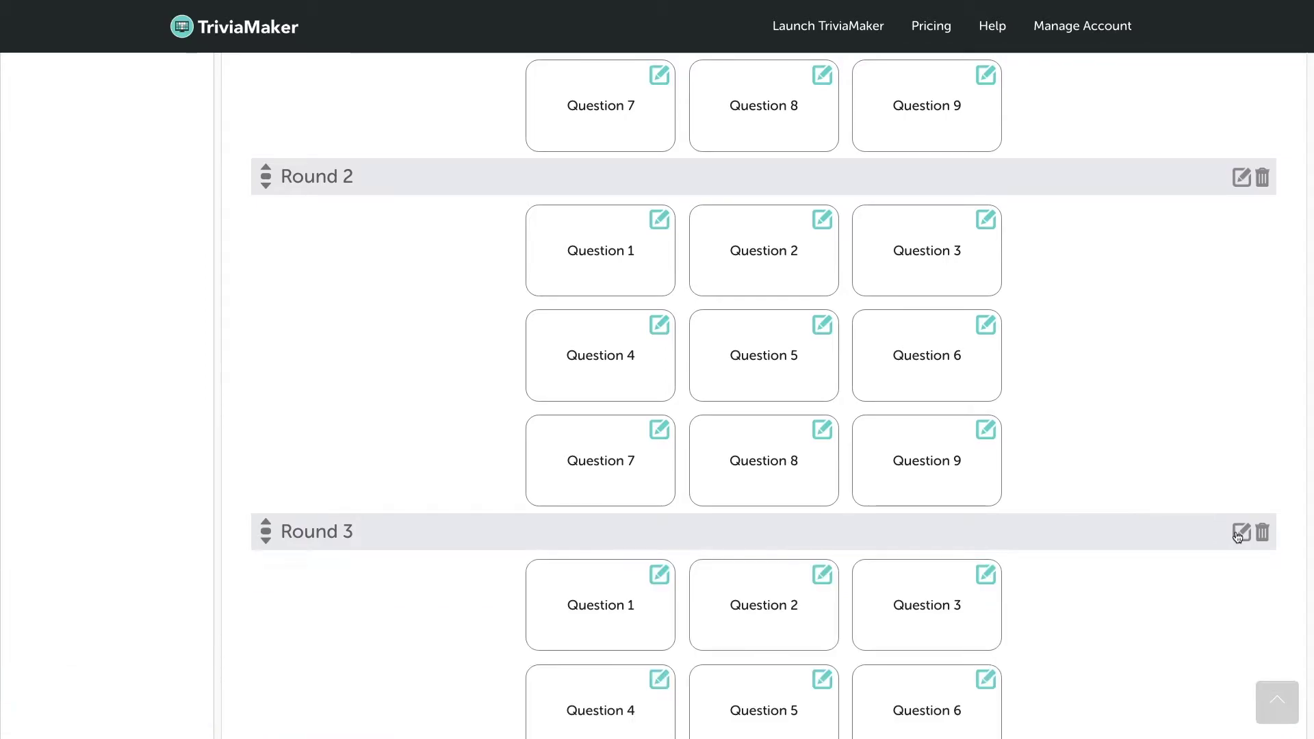
pyautogui.scroll(-6, 814, 527)
pyautogui.scroll(11, 812, 527)
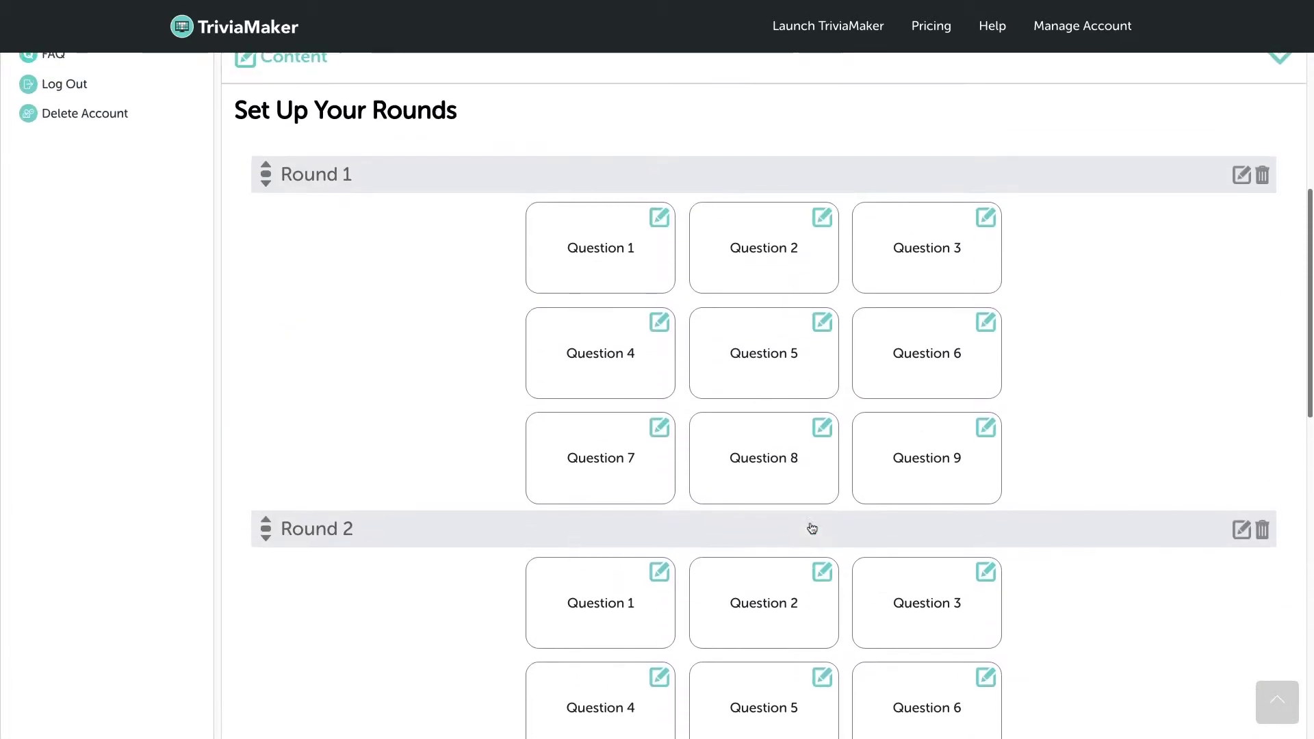
pyautogui.scroll(2, 812, 527)
pyautogui.scroll(-2, 810, 522)
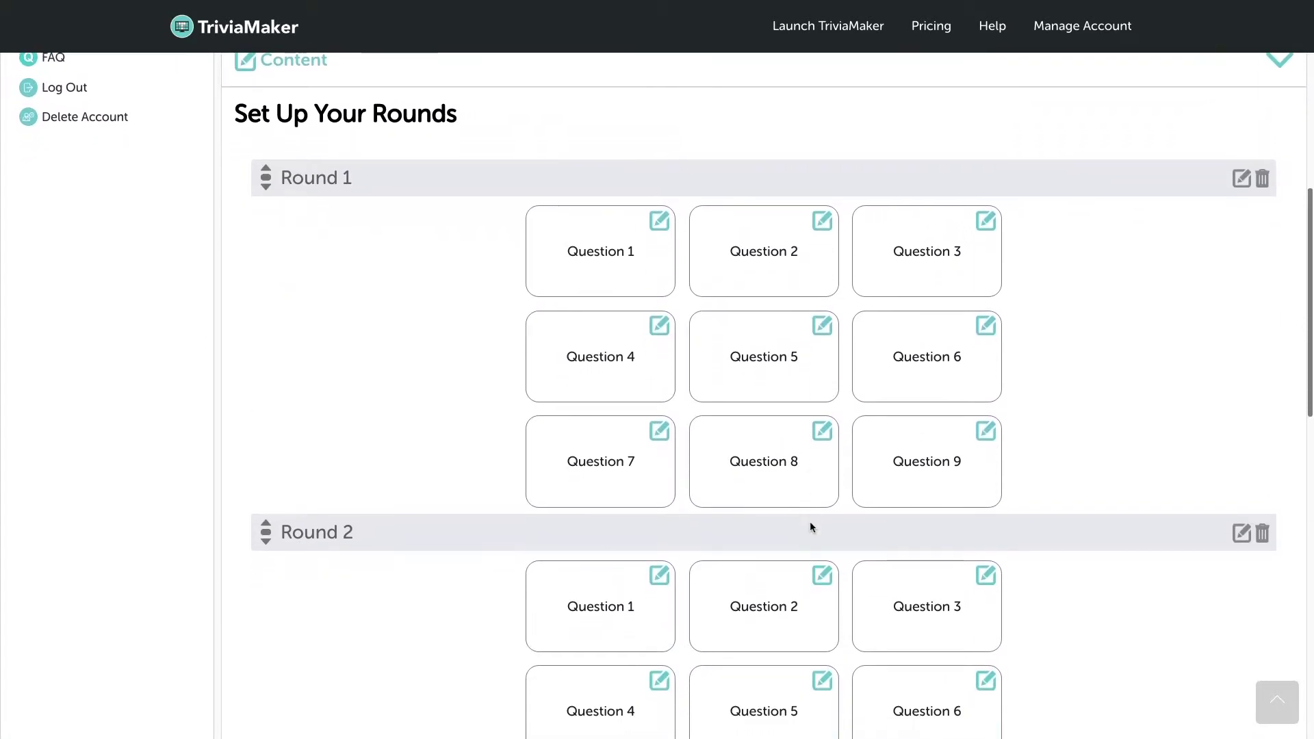
pyautogui.scroll(3, 810, 524)
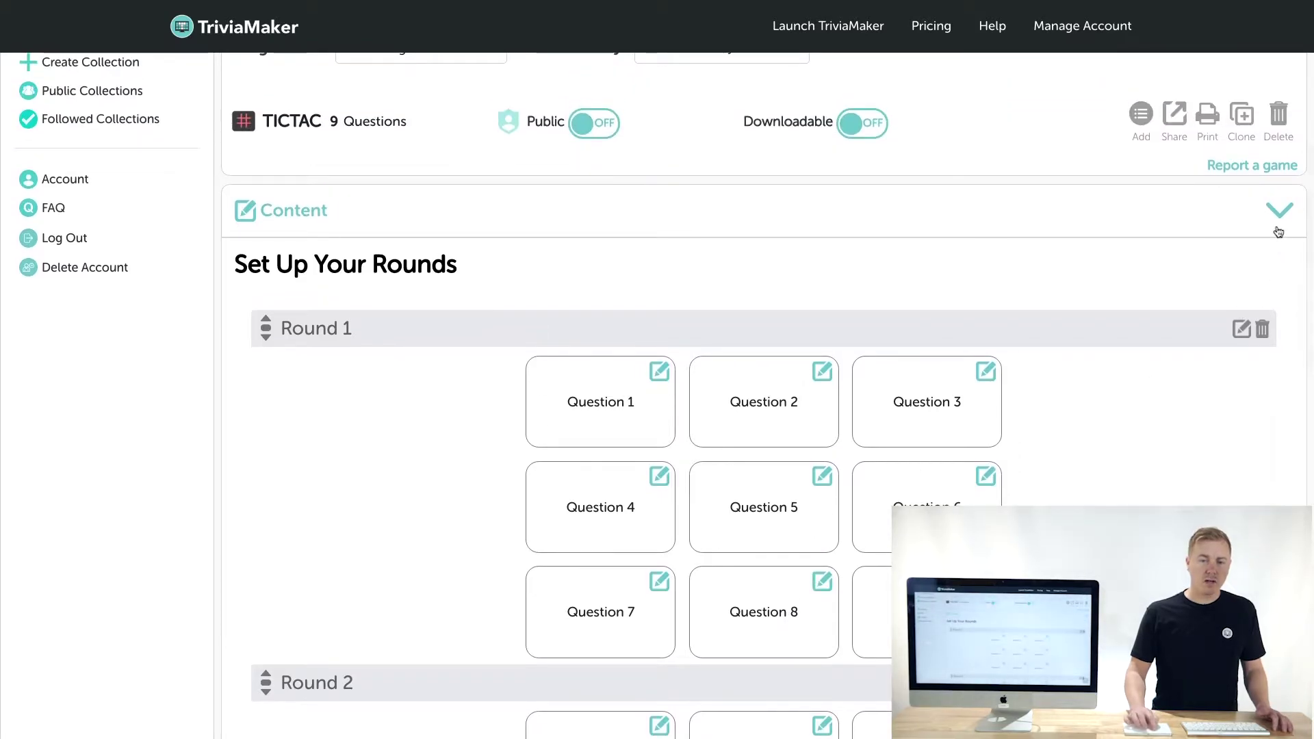
# Collapse the Content section and expand Customizations to review the colors, logo and theme song
pyautogui.click(1276, 220)
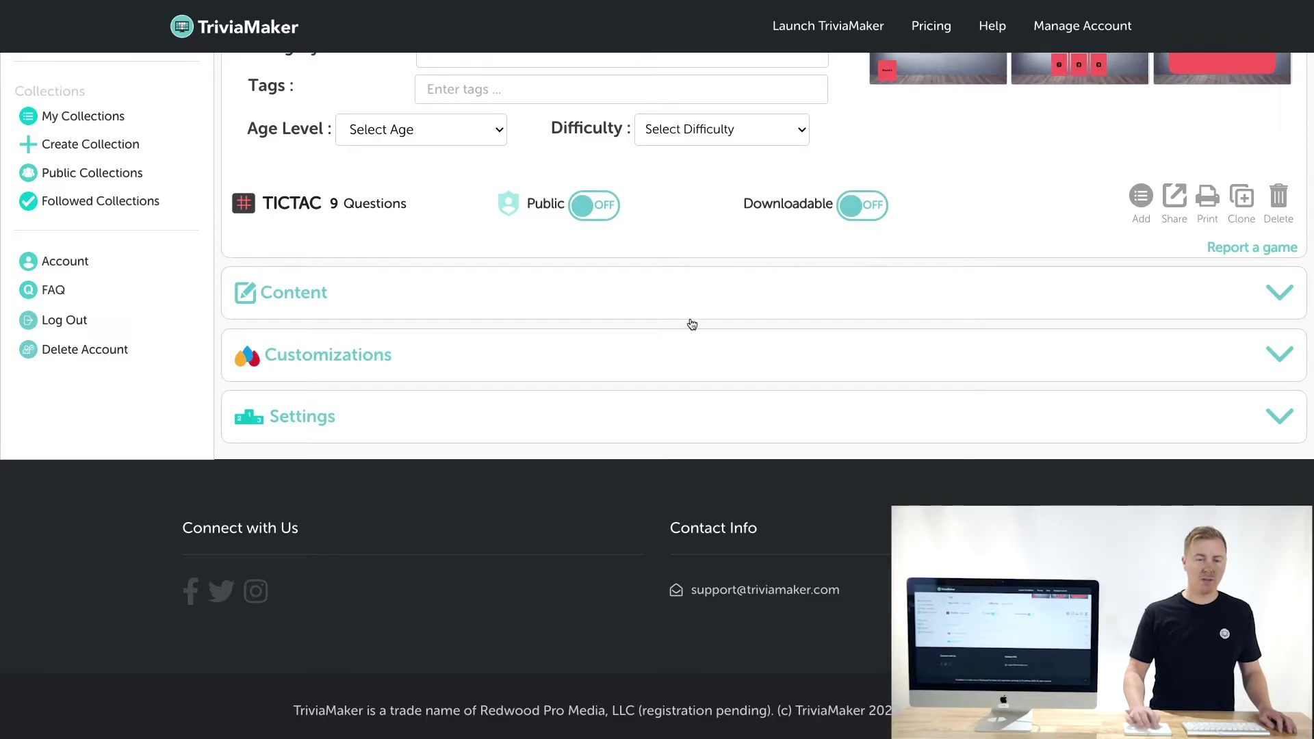
pyautogui.click(653, 356)
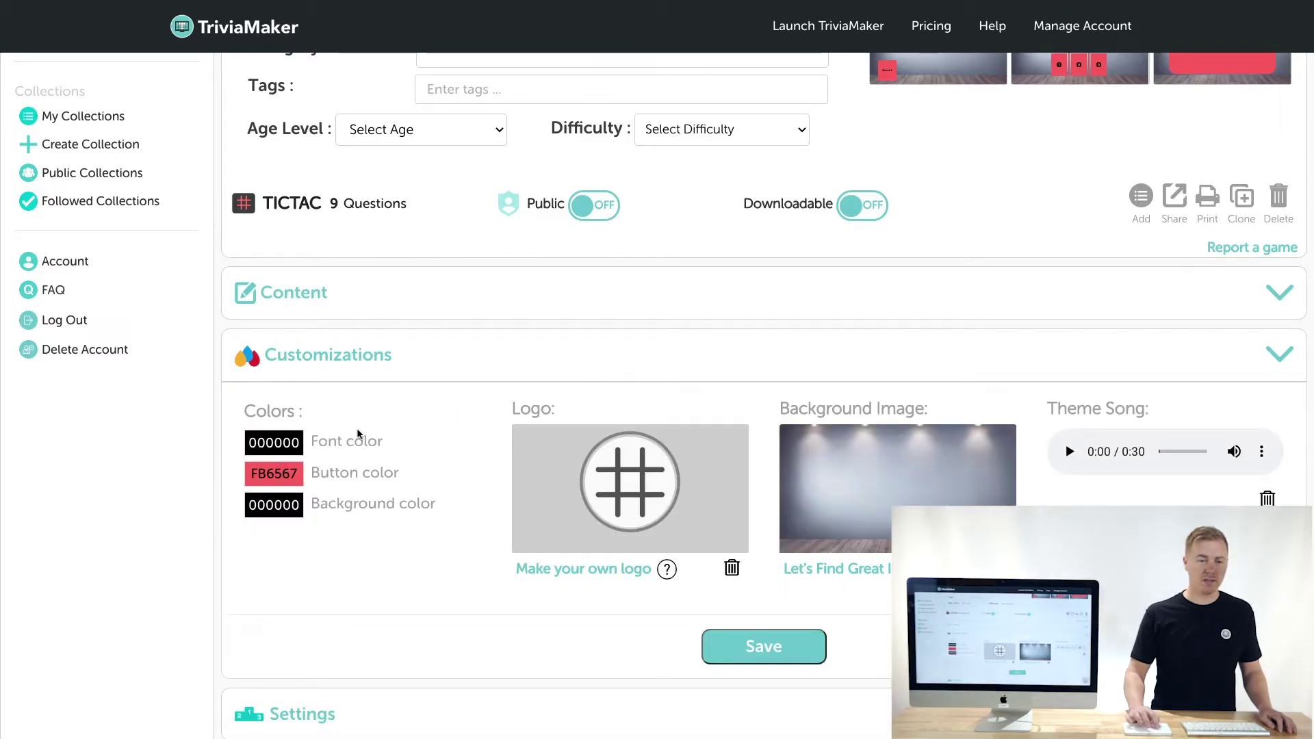
pyautogui.scroll(5, 599, 358)
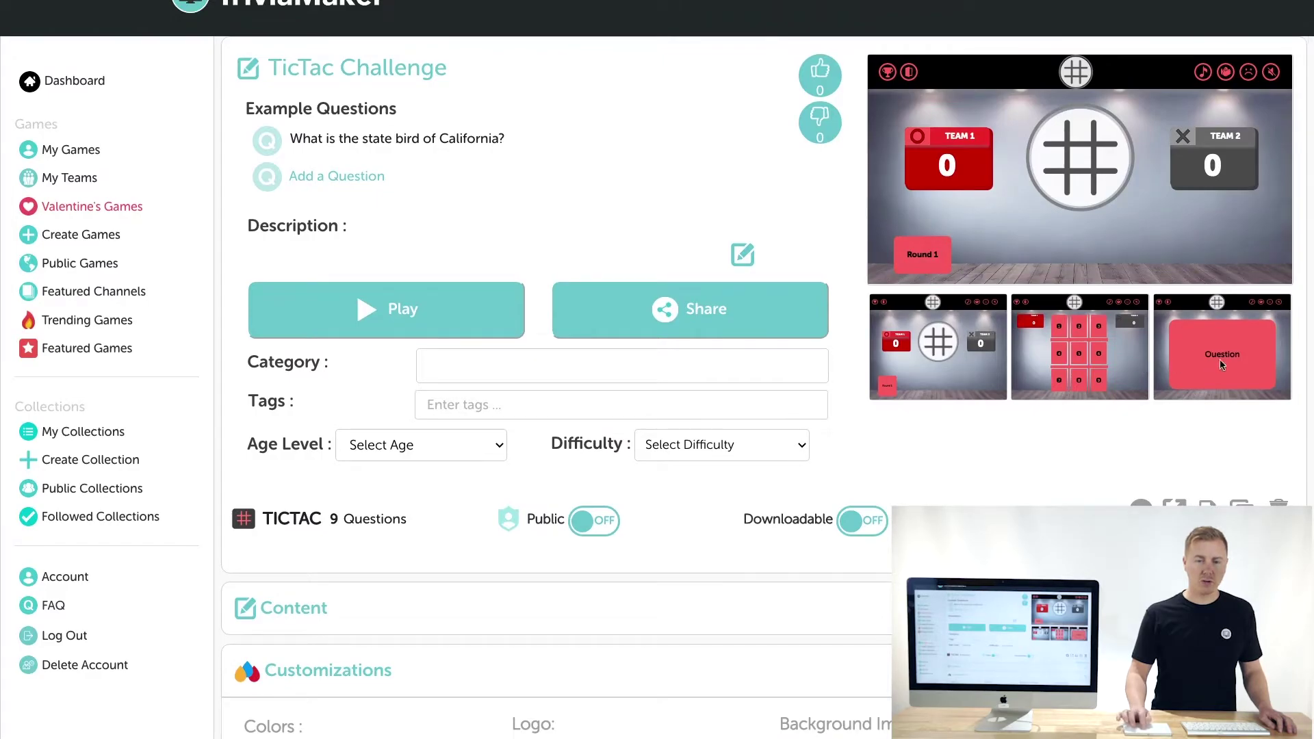
pyautogui.scroll(-6, 1198, 357)
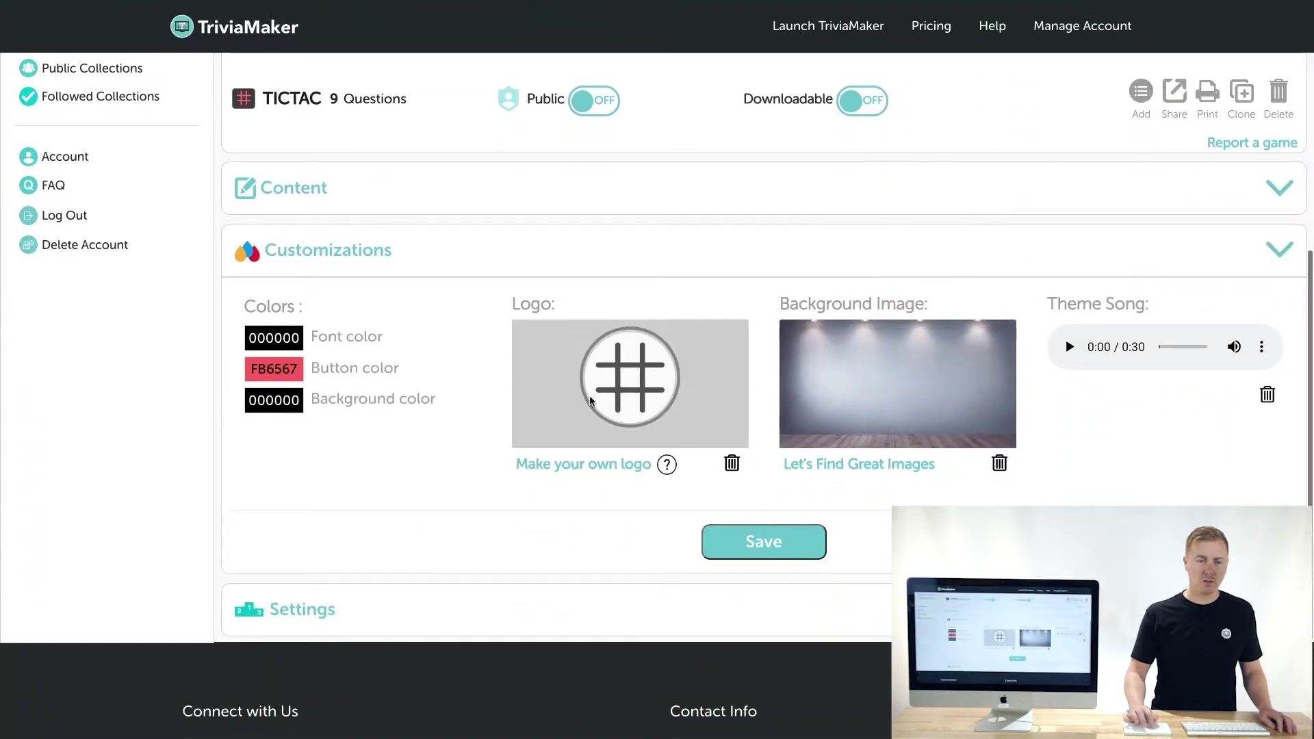
pyautogui.scroll(6, 440, 379)
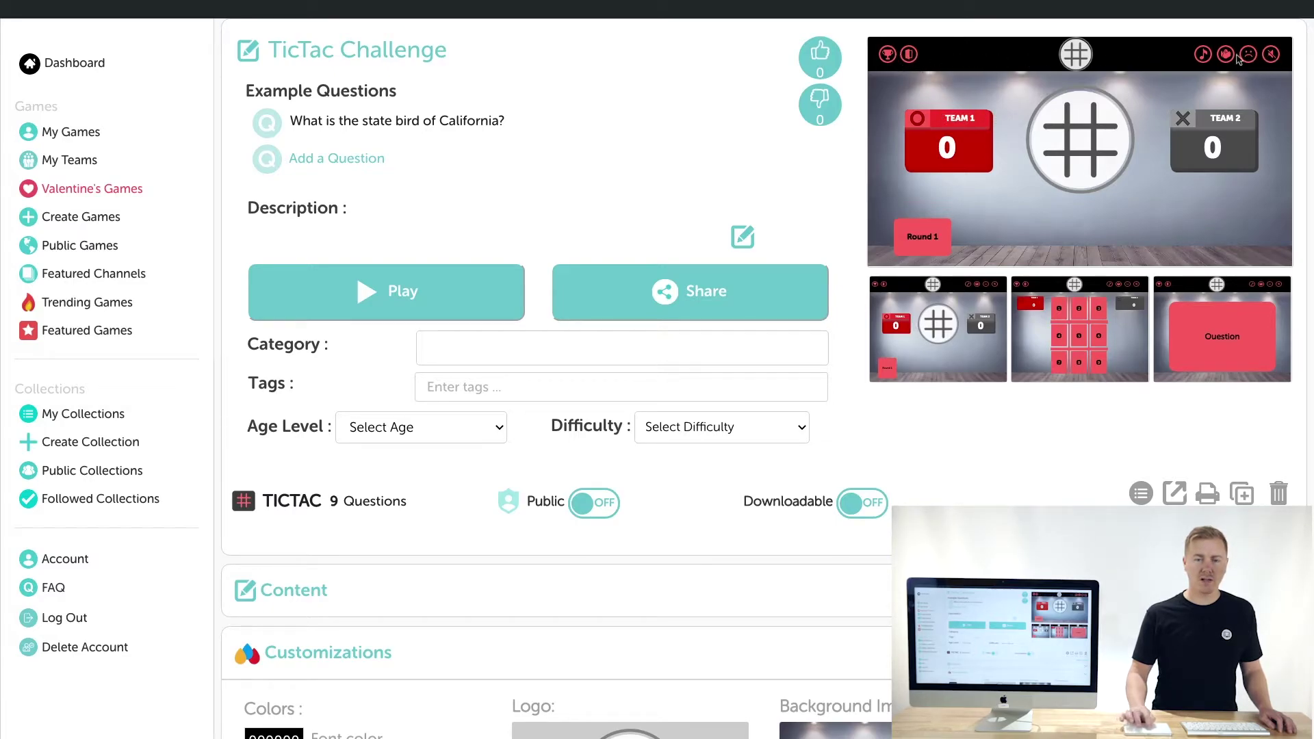
pyautogui.scroll(-5, 977, 152)
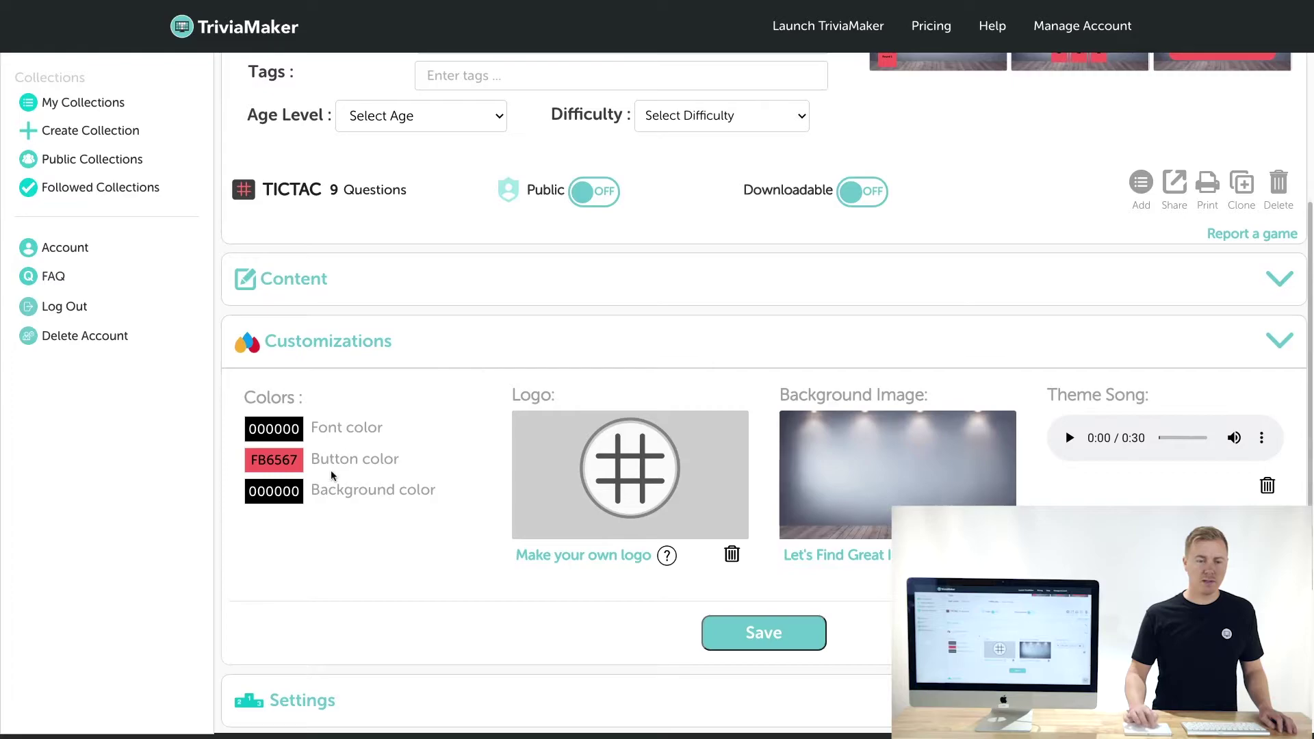
pyautogui.scroll(6, 289, 502)
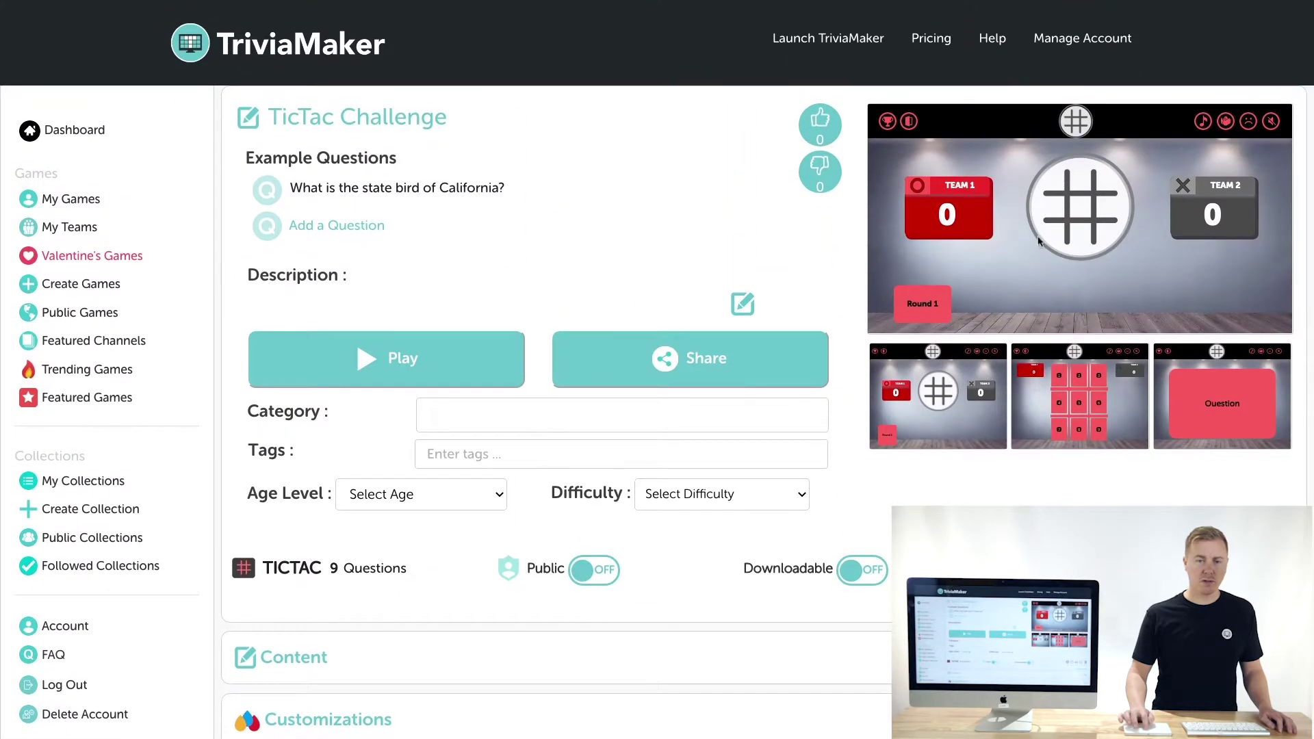
pyautogui.scroll(-8, 698, 419)
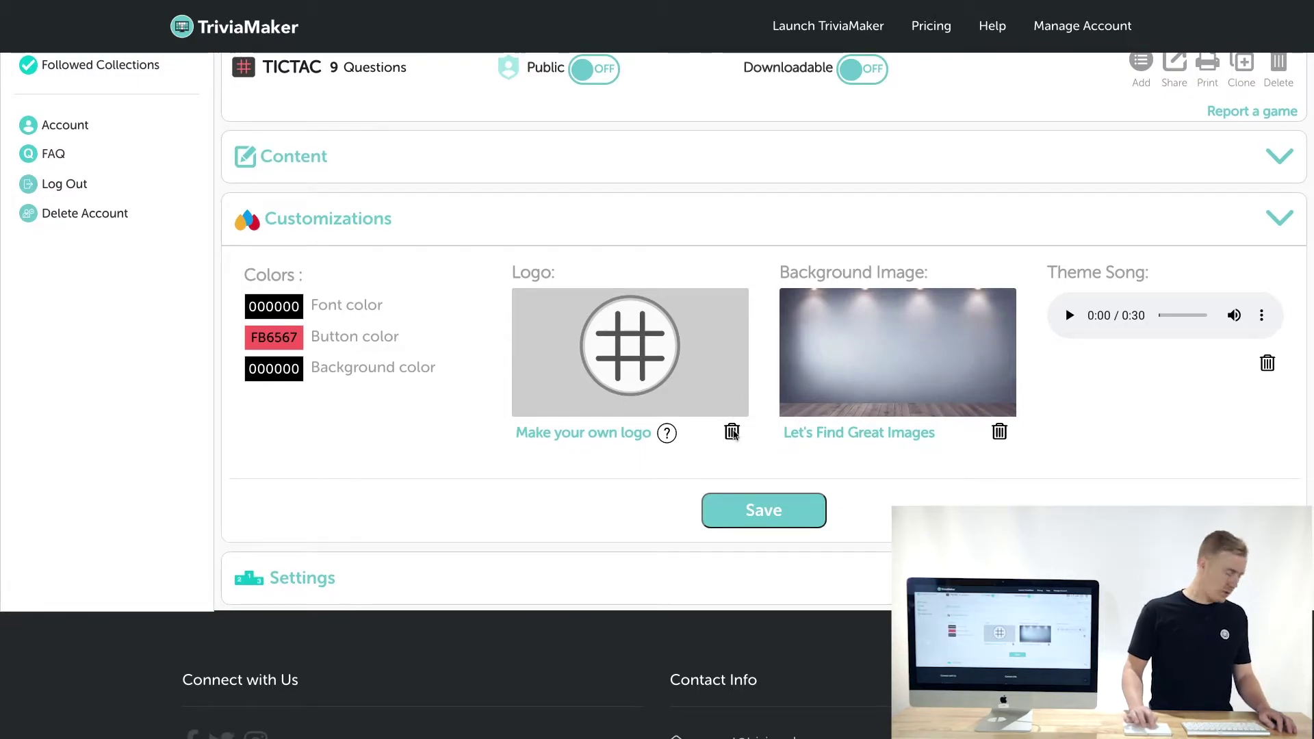
# Replace the tic-tac-toe logo with Tic Tac Trivia Challenge.png and save the customization
pyautogui.click(730, 434)
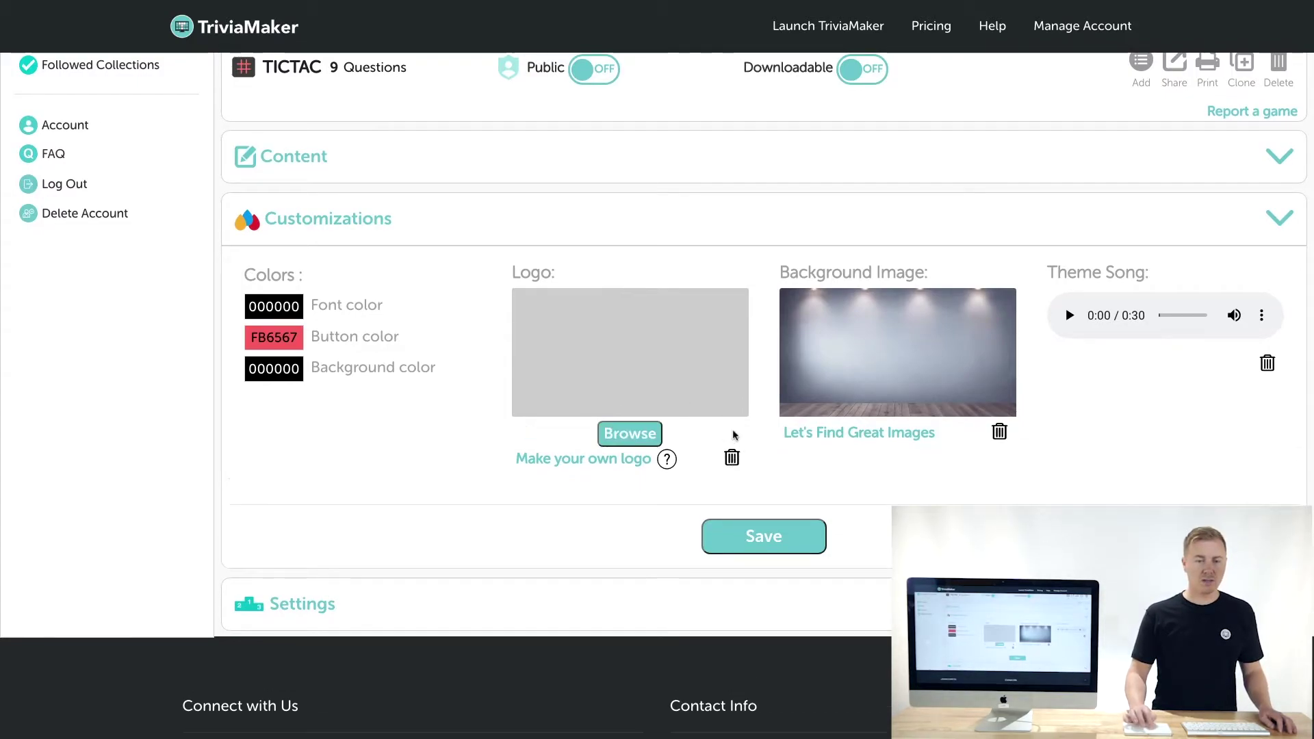
pyautogui.click(618, 431)
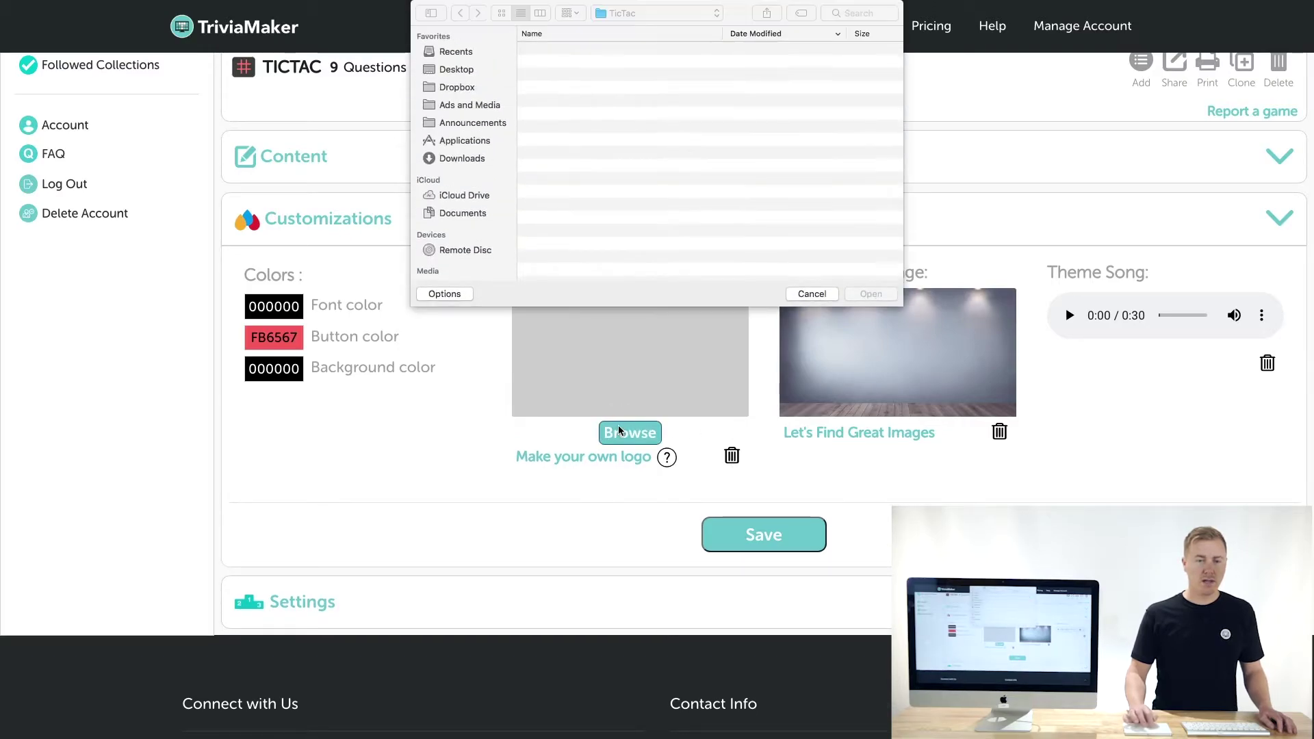
pyautogui.click(579, 51)
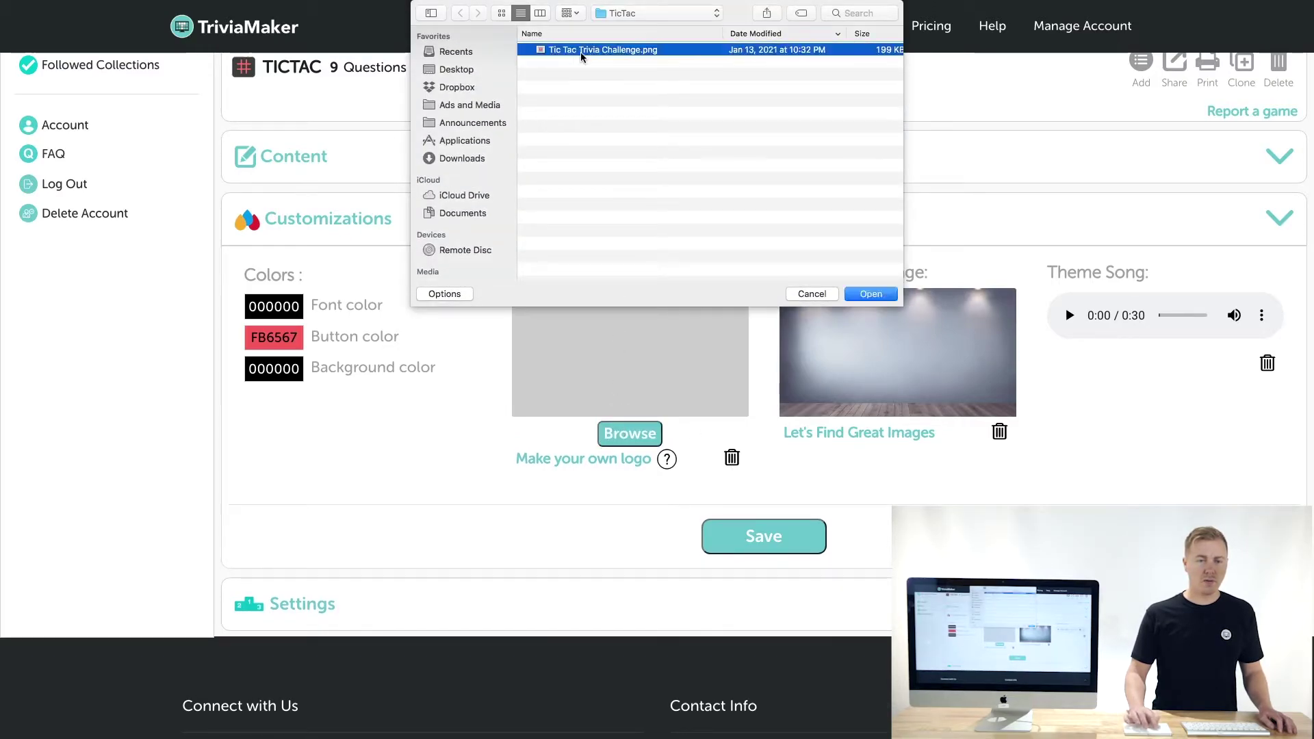
pyautogui.click(868, 301)
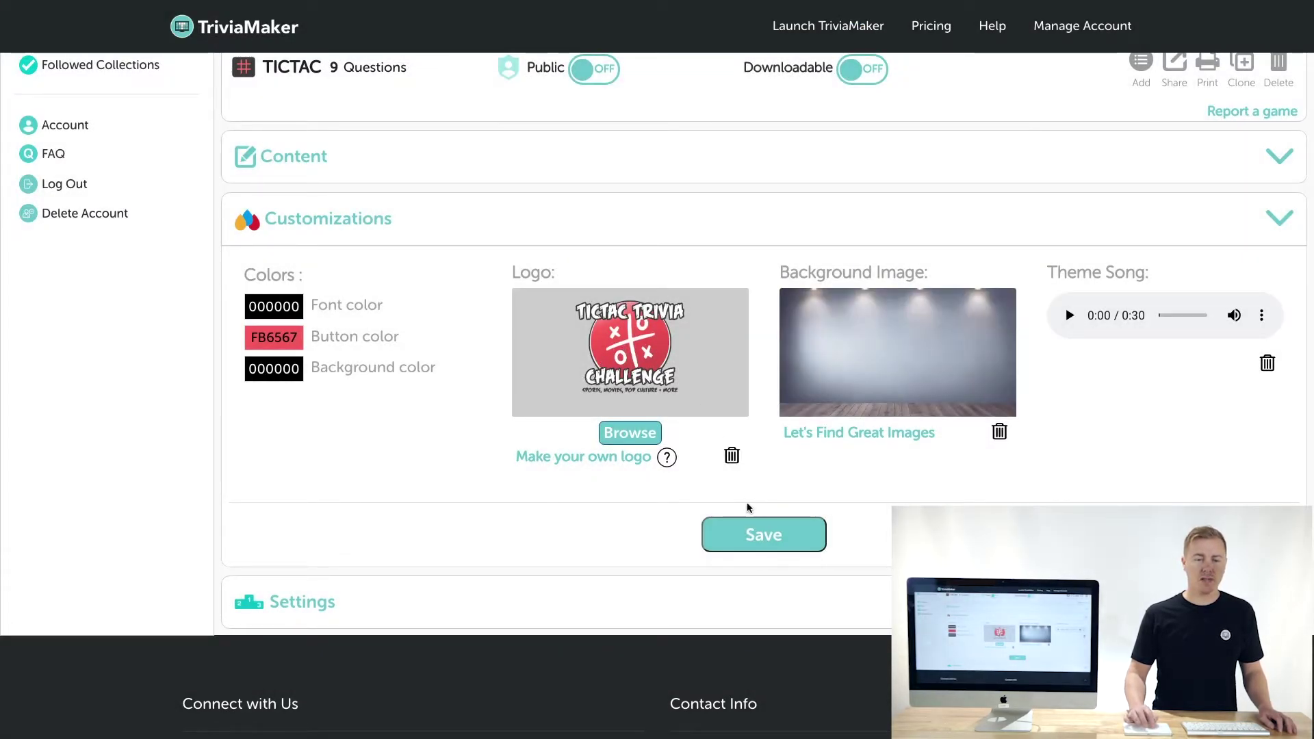
pyautogui.click(749, 529)
pyautogui.scroll(6, 750, 529)
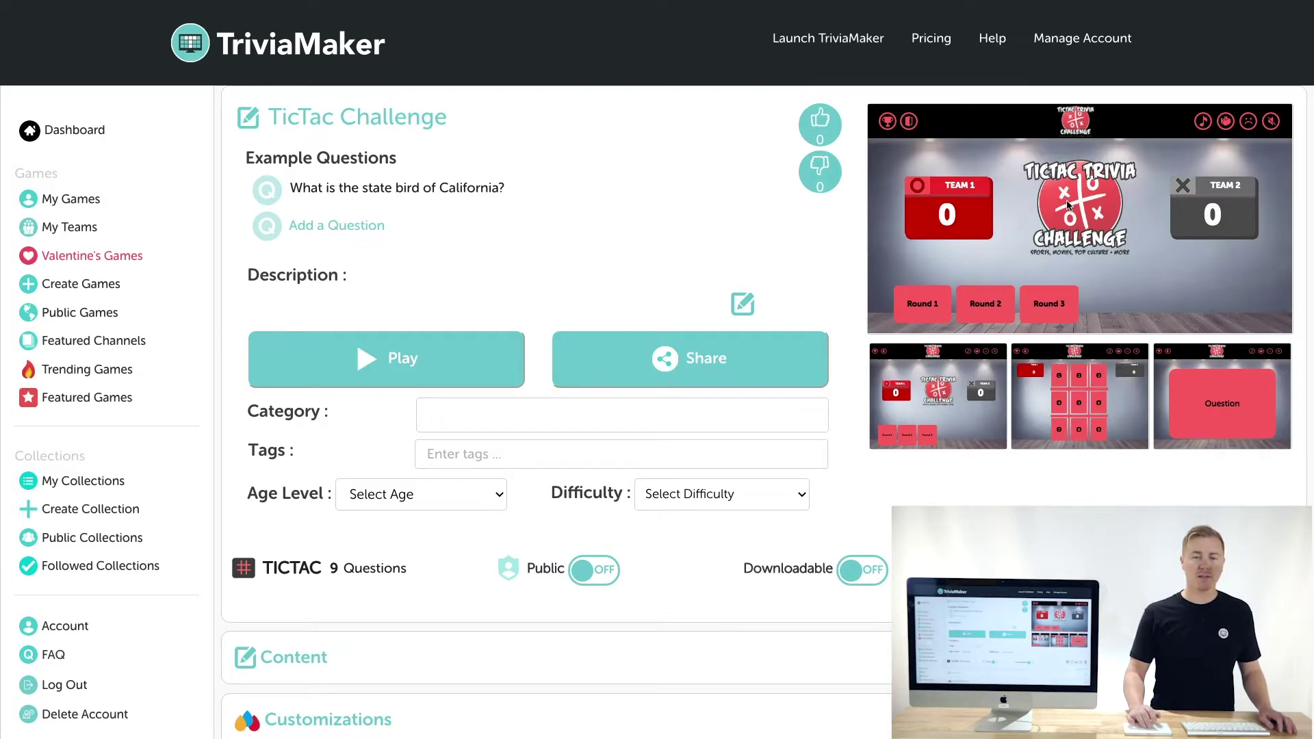
pyautogui.scroll(-1, 1067, 204)
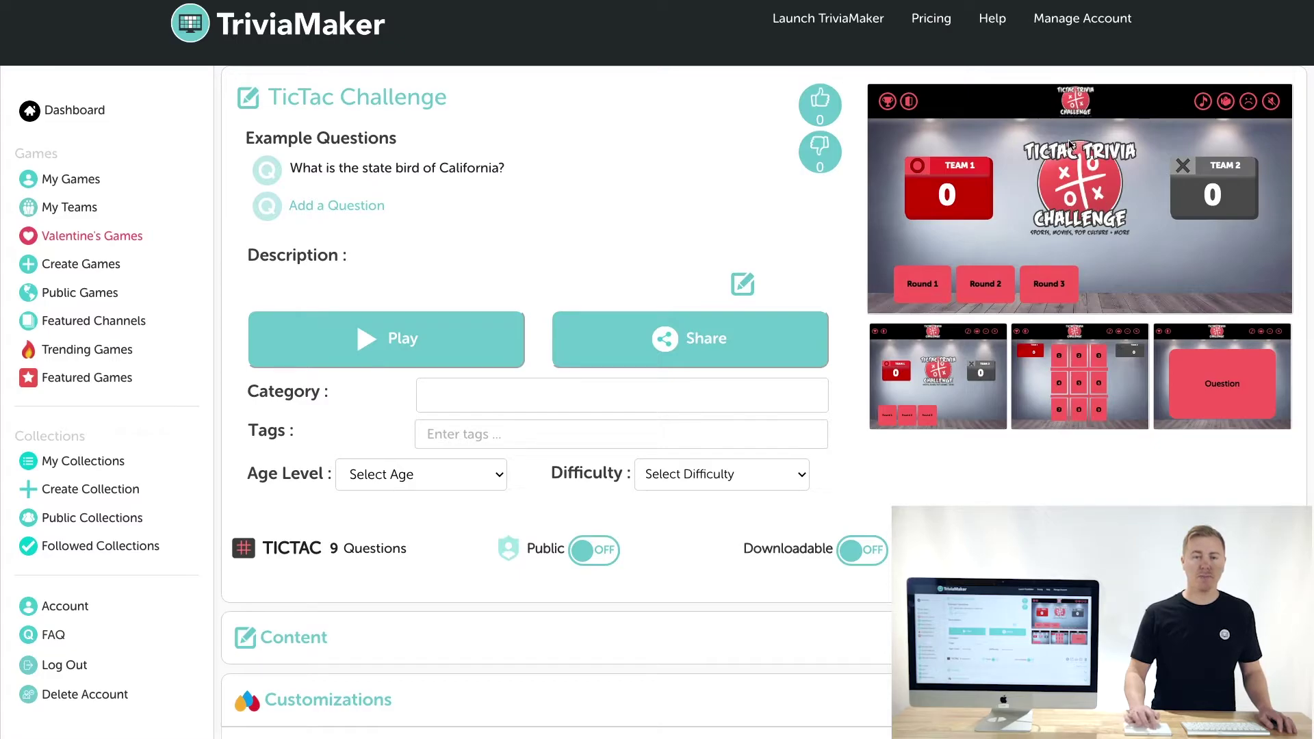
pyautogui.scroll(-1, 1029, 182)
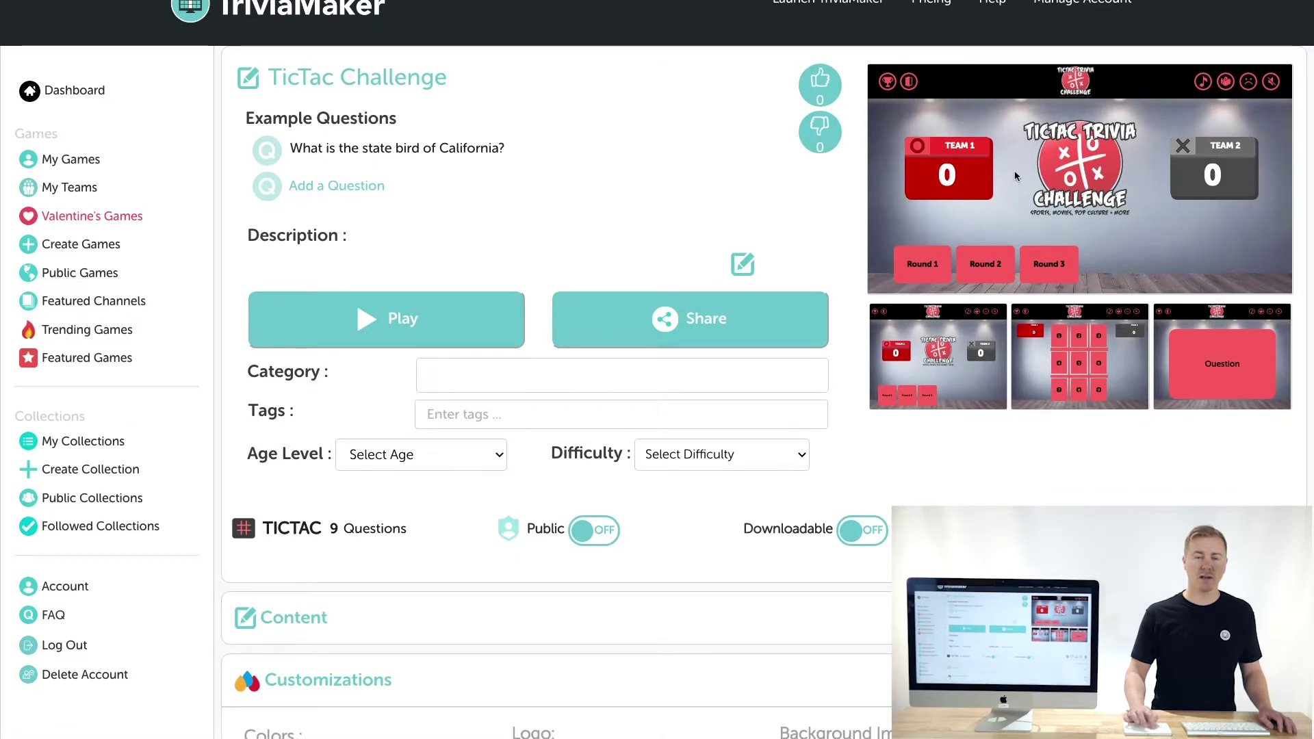
pyautogui.scroll(-10, 1025, 185)
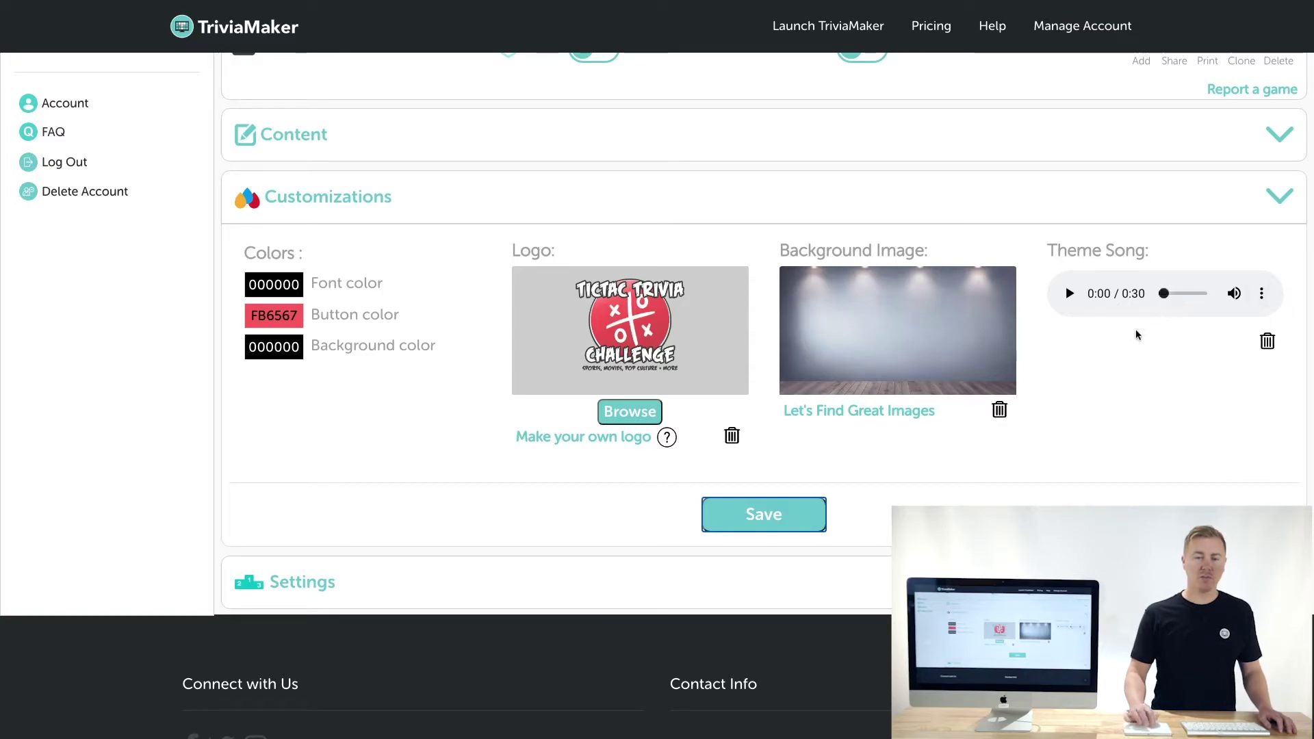
pyautogui.scroll(-2, 1074, 428)
# In the team settings, rename Team 1 to Sales, leaving its colour unchanged
pyautogui.scroll(-3, 1074, 430)
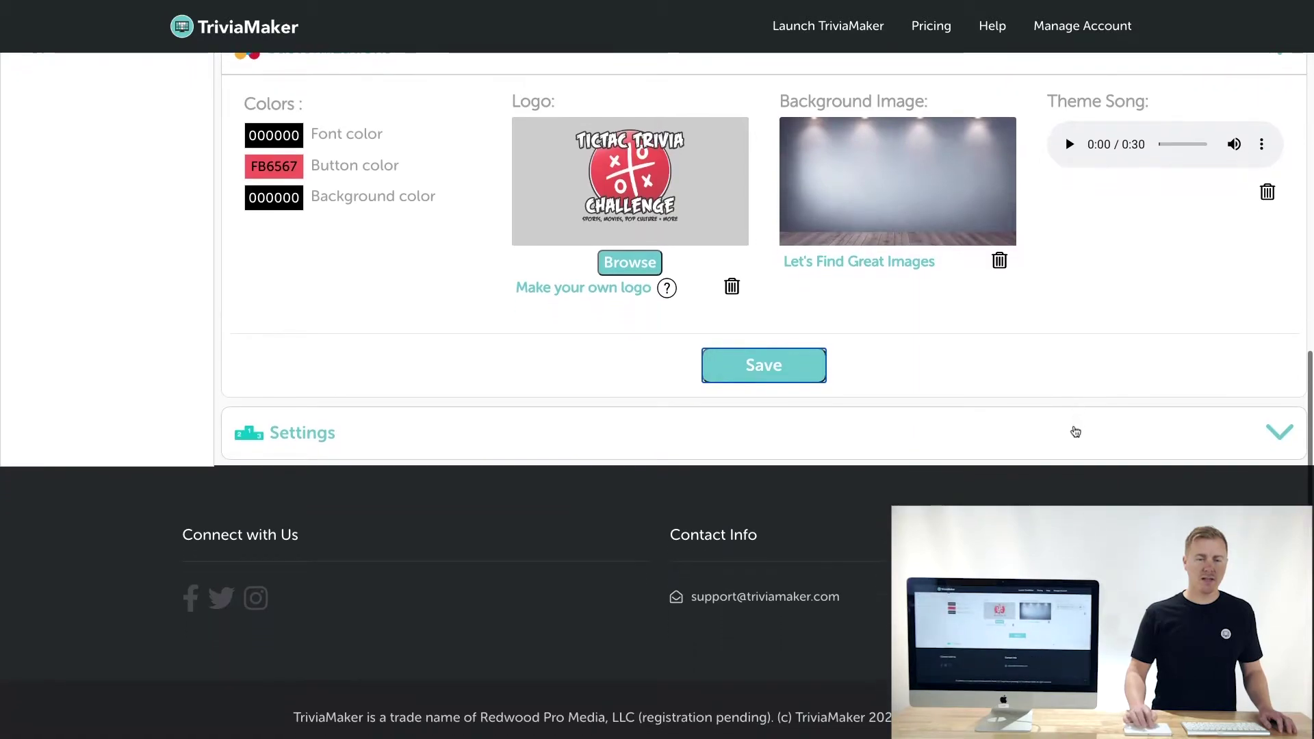
pyautogui.click(955, 430)
pyautogui.scroll(-1, 747, 463)
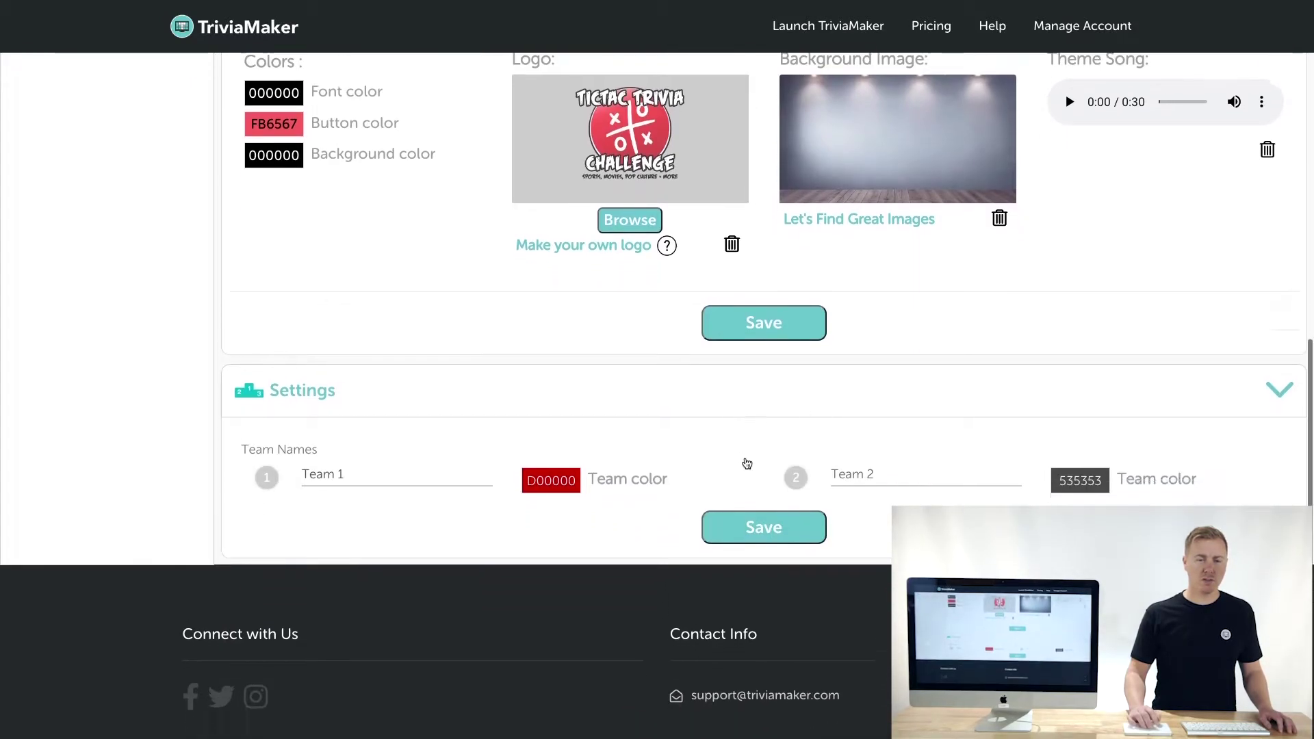
pyautogui.doubleClick(325, 447)
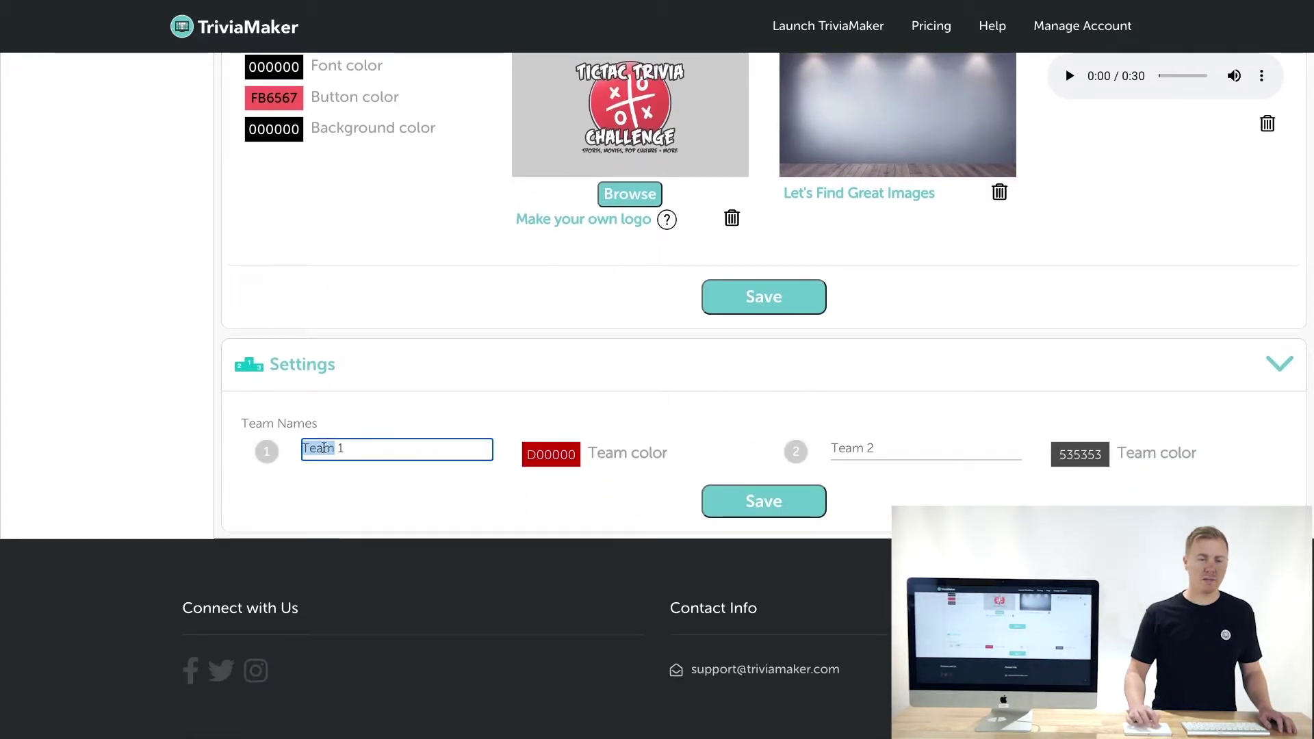
pyautogui.tripleClick(325, 448)
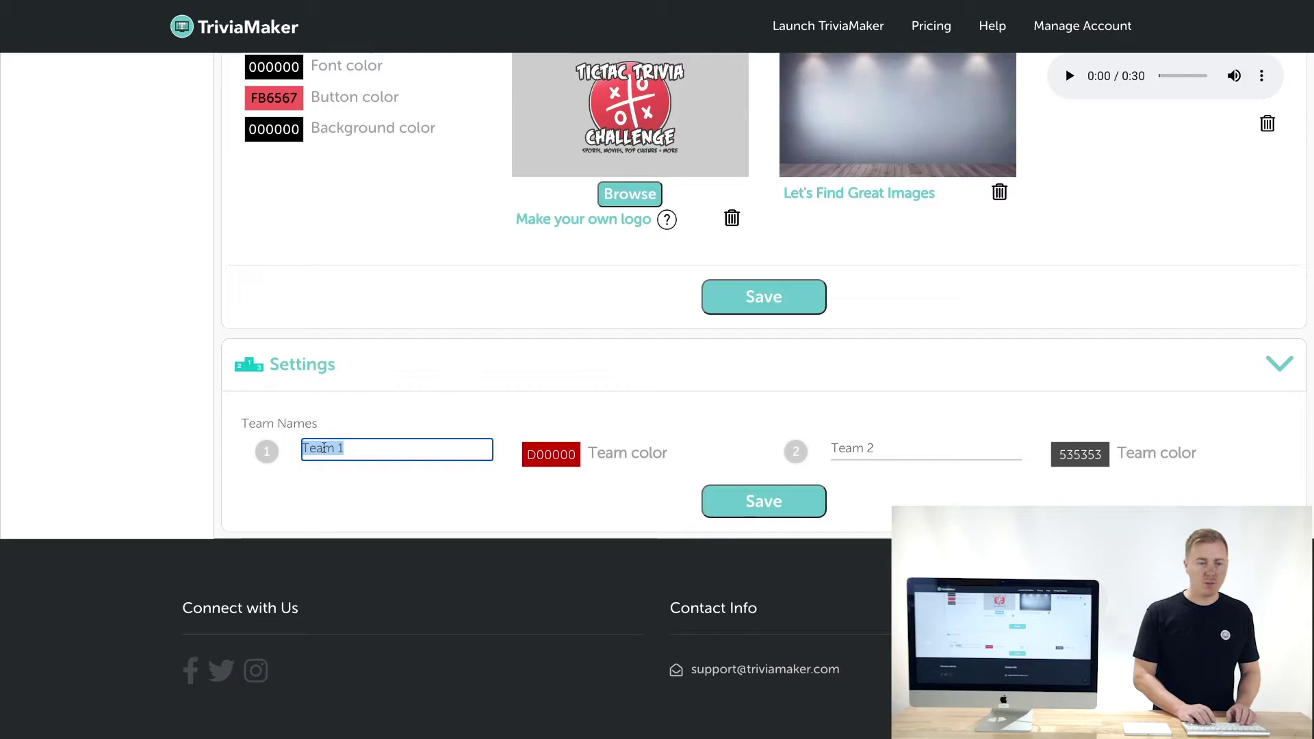
pyautogui.write('Sales')
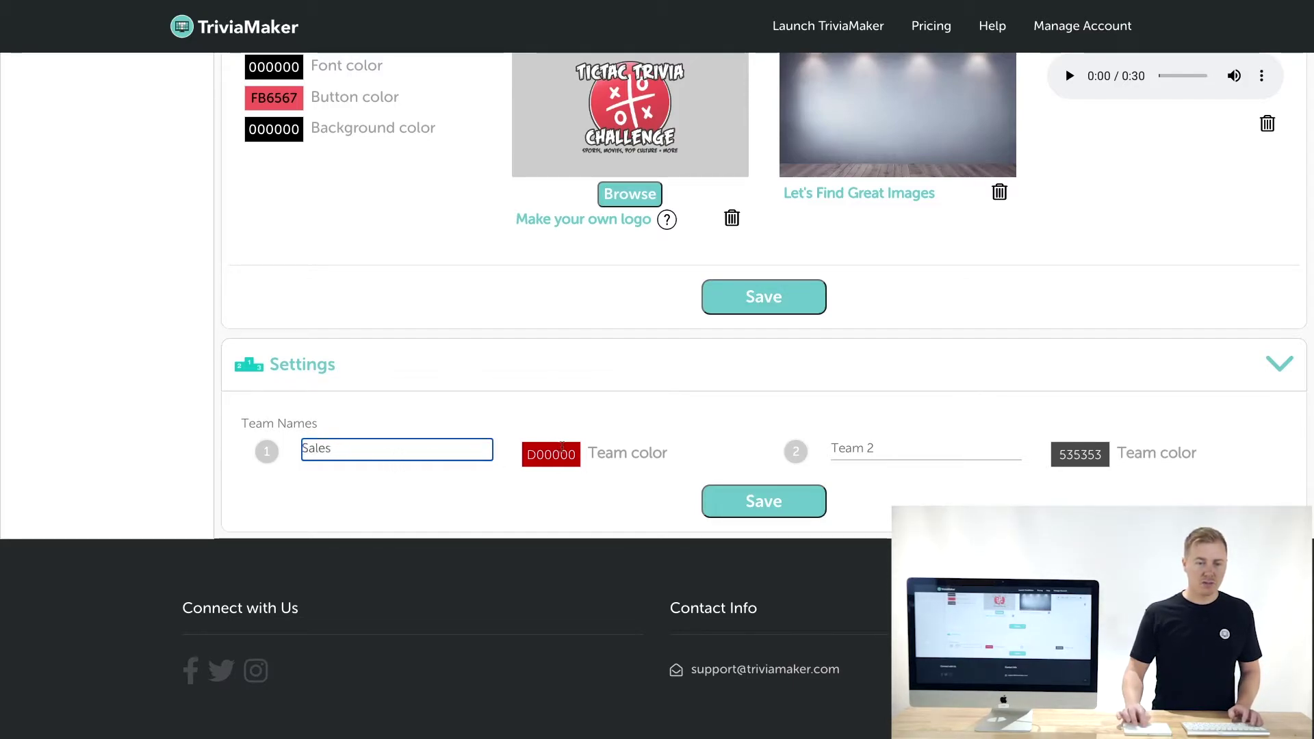
pyautogui.click(573, 454)
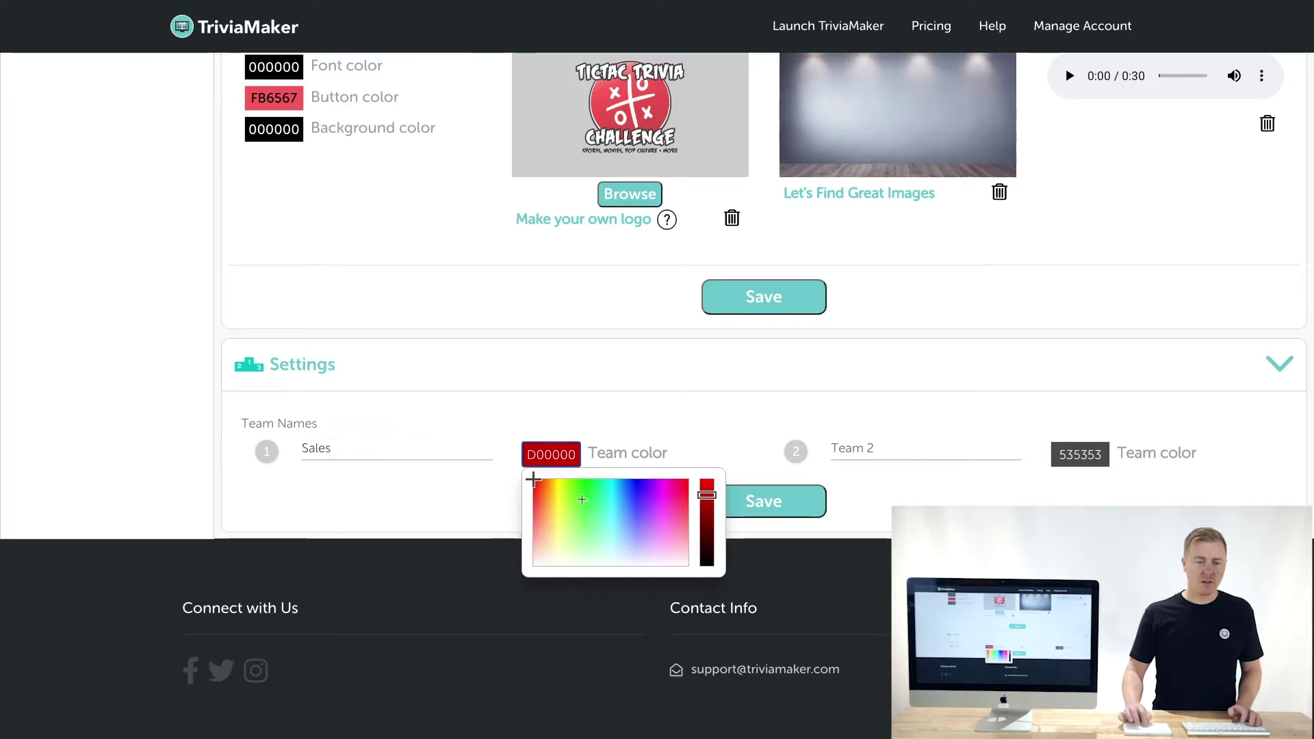
pyautogui.click(655, 445)
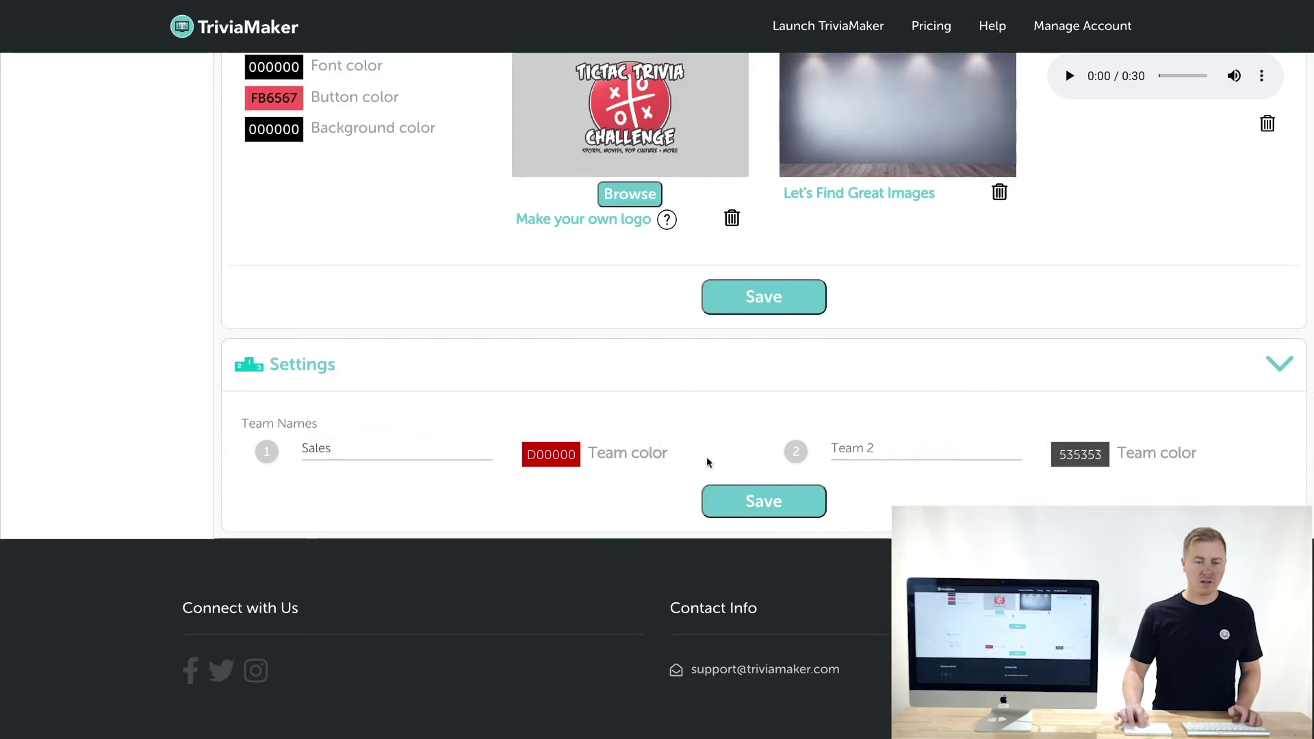
# Rename Team 2 to Web and save the team settings
pyautogui.click(866, 448)
pyautogui.write('WE')
pyautogui.press('BackSpace')
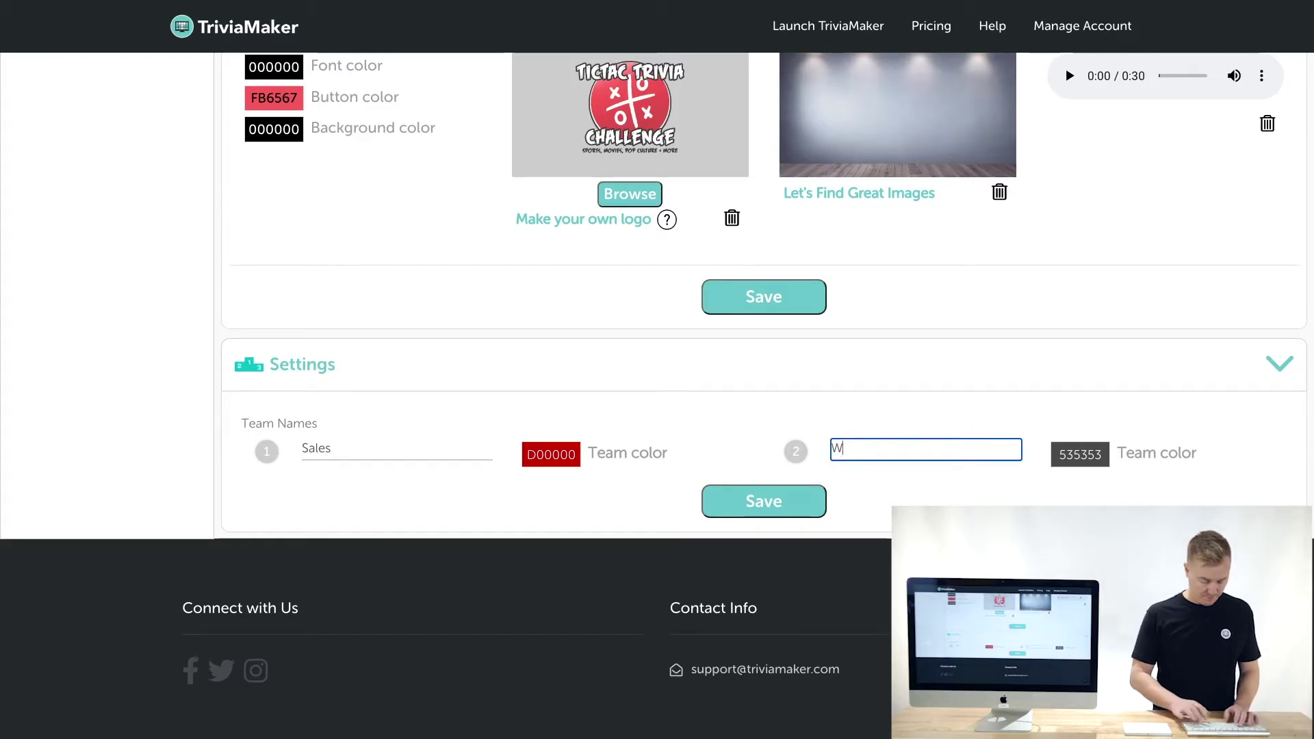
pyautogui.click(777, 505)
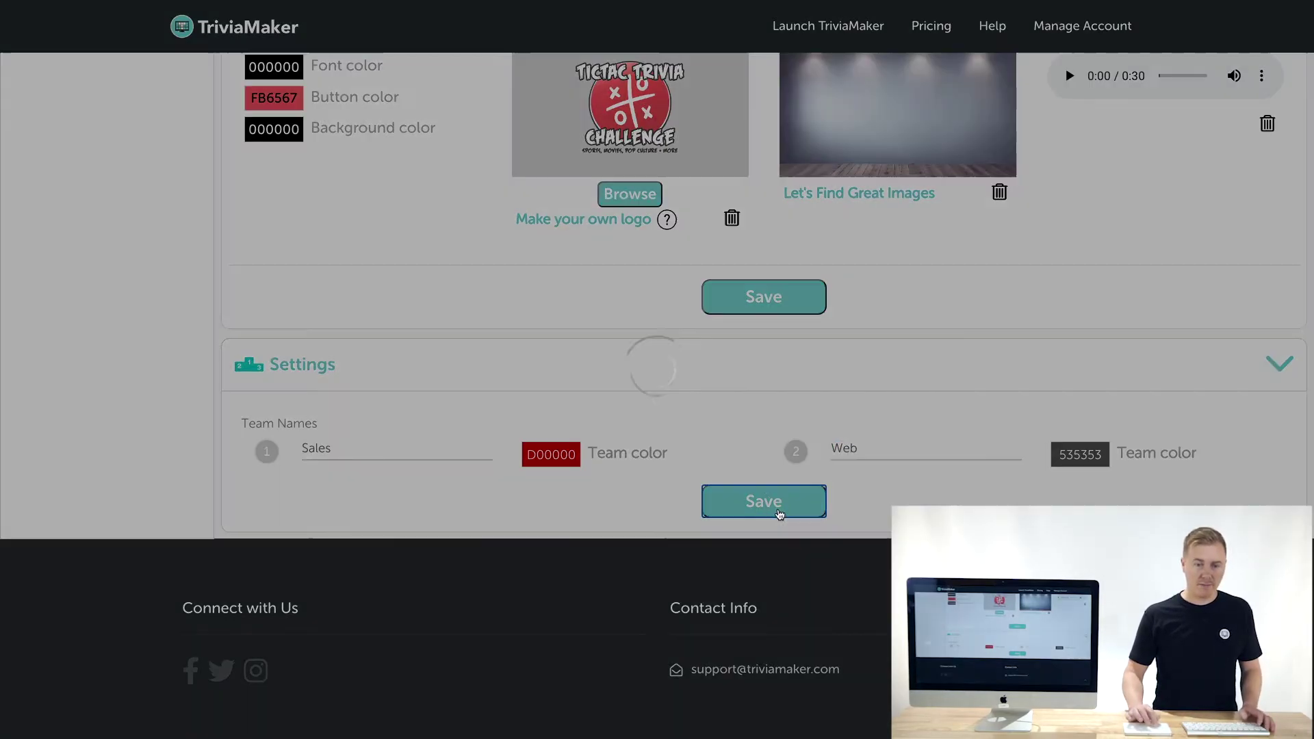
pyautogui.scroll(10, 778, 514)
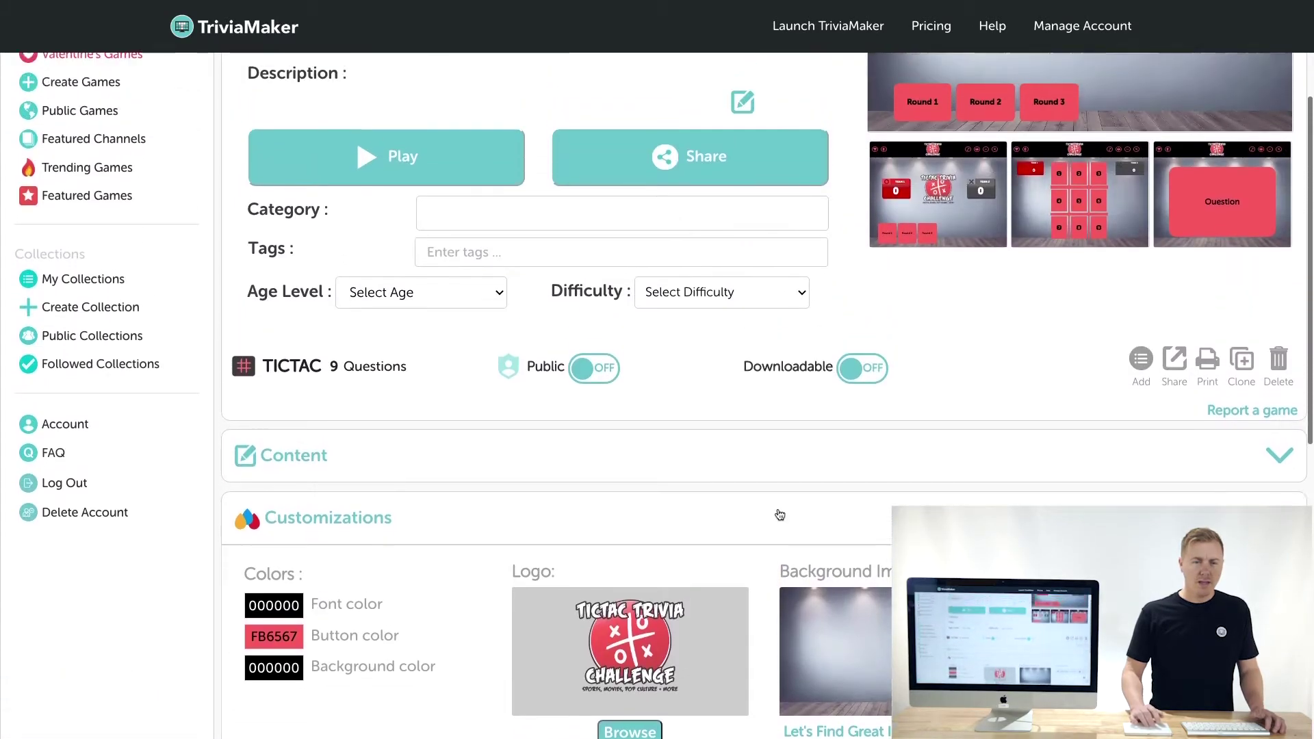
# Choose General Education as the TicTac Challenge game's category
pyautogui.scroll(2, 778, 513)
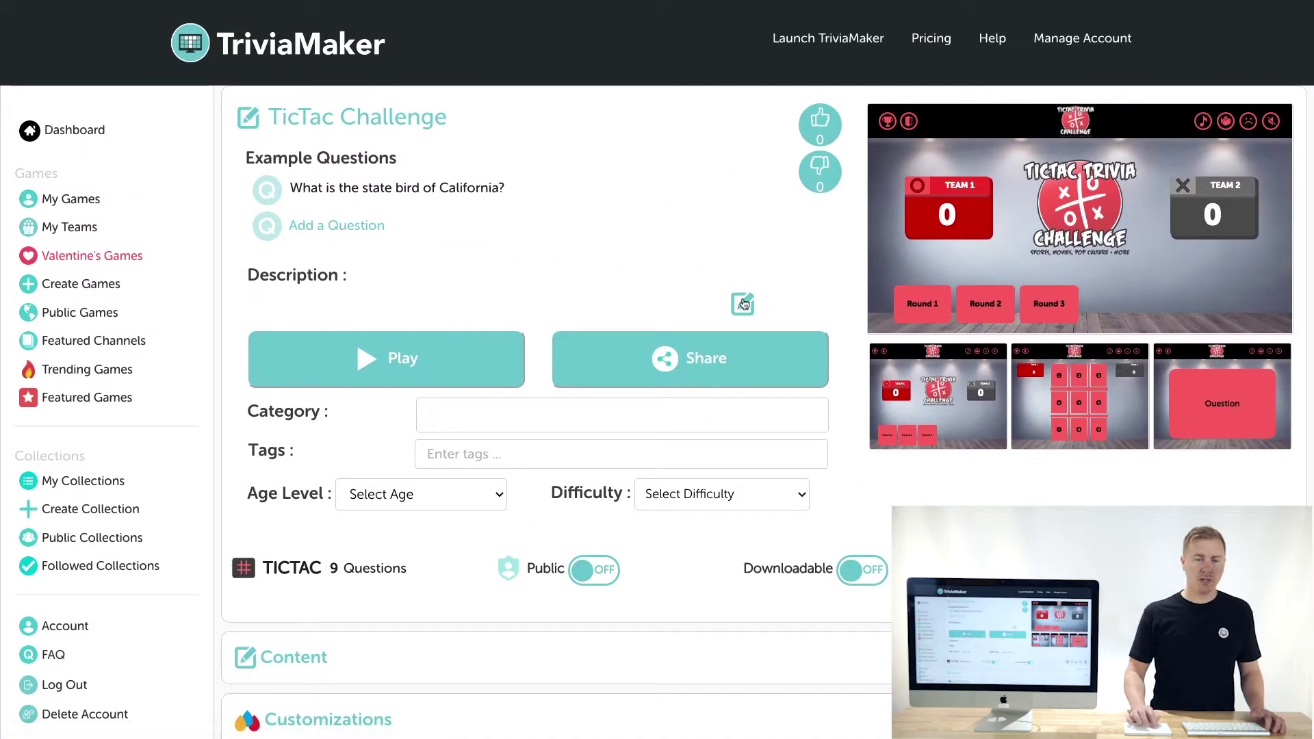
pyautogui.click(521, 416)
pyautogui.scroll(-3, 494, 528)
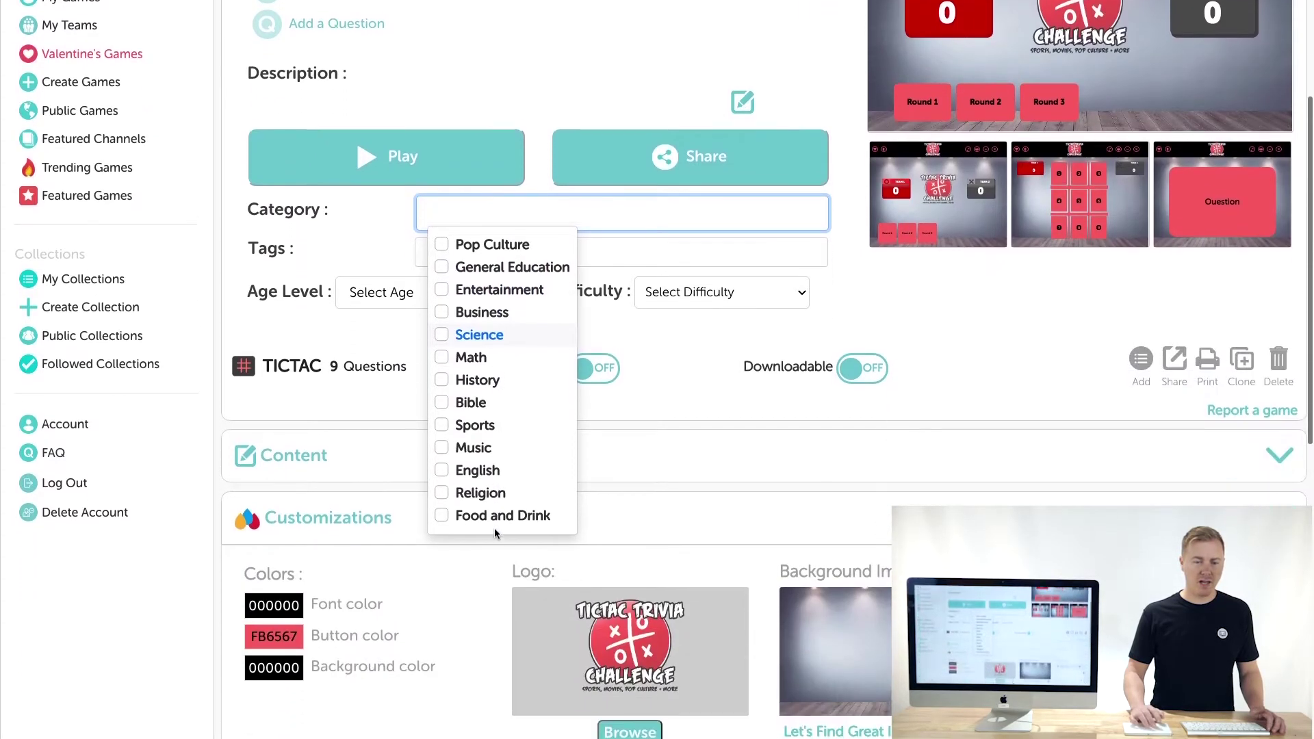
pyautogui.scroll(1, 494, 528)
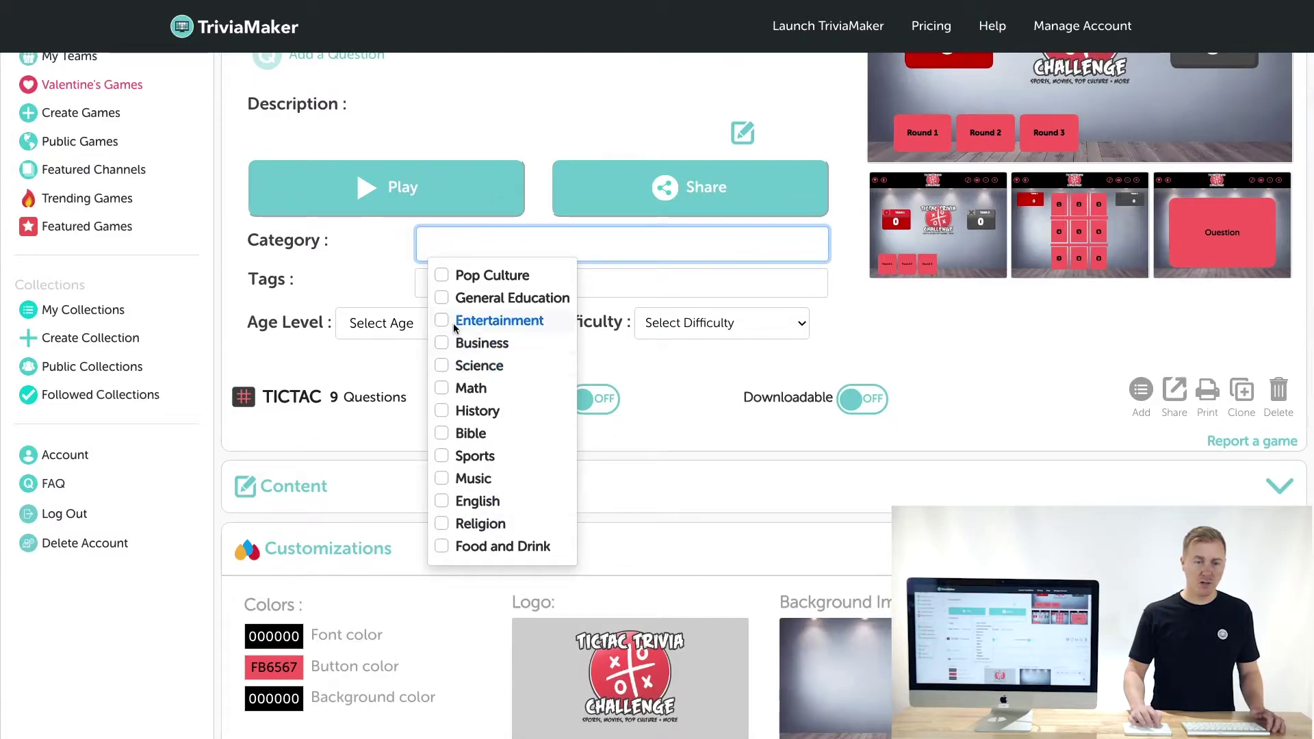
pyautogui.click(445, 301)
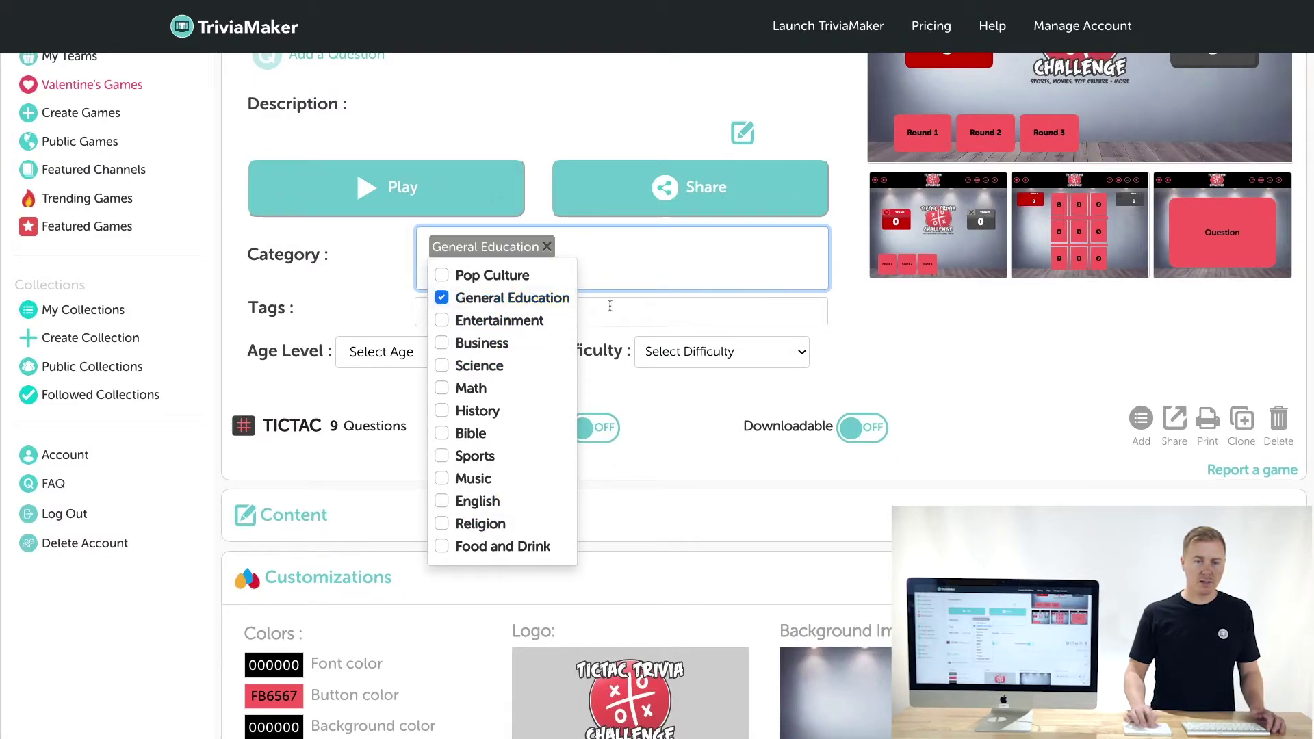
pyautogui.click(849, 319)
pyautogui.click(672, 301)
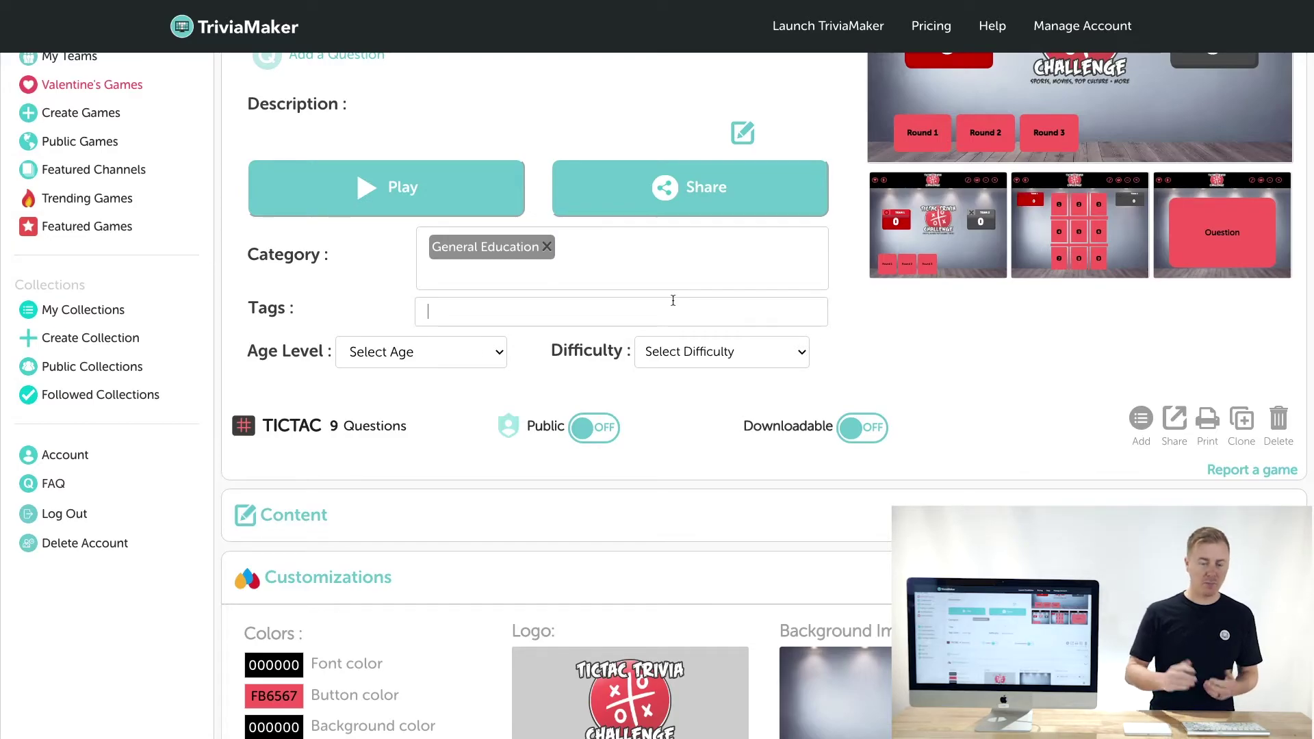
# Add the tags education, presidents and us states to the game
pyautogui.click(674, 300)
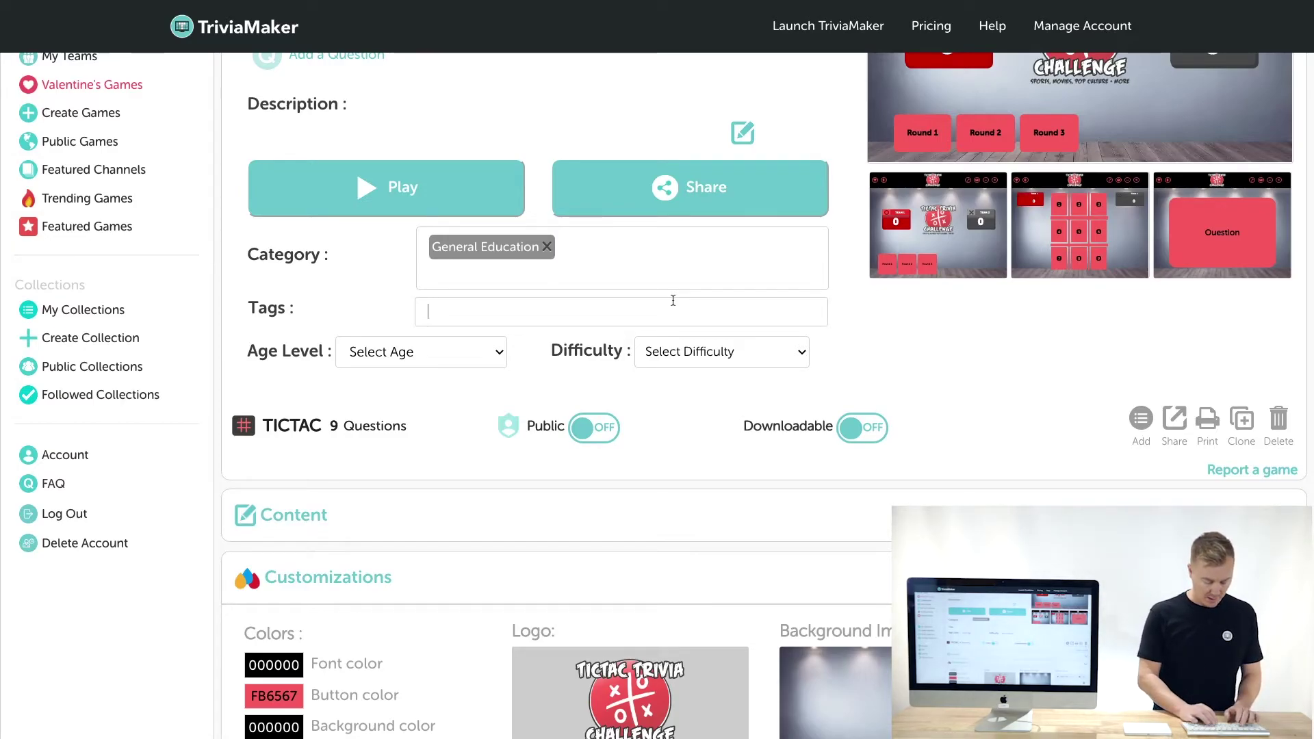
pyautogui.write('edu')
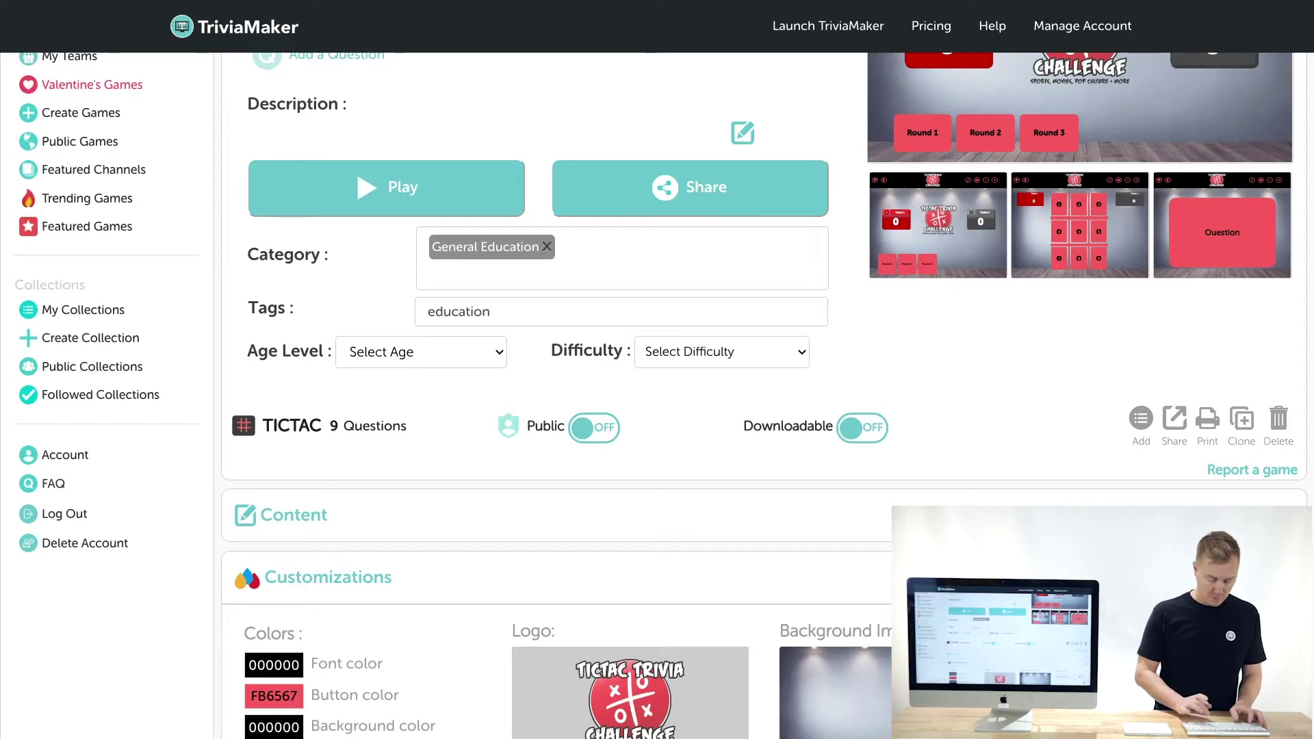
pyautogui.write('cation')
pyautogui.press('Return')
pyautogui.write('p')
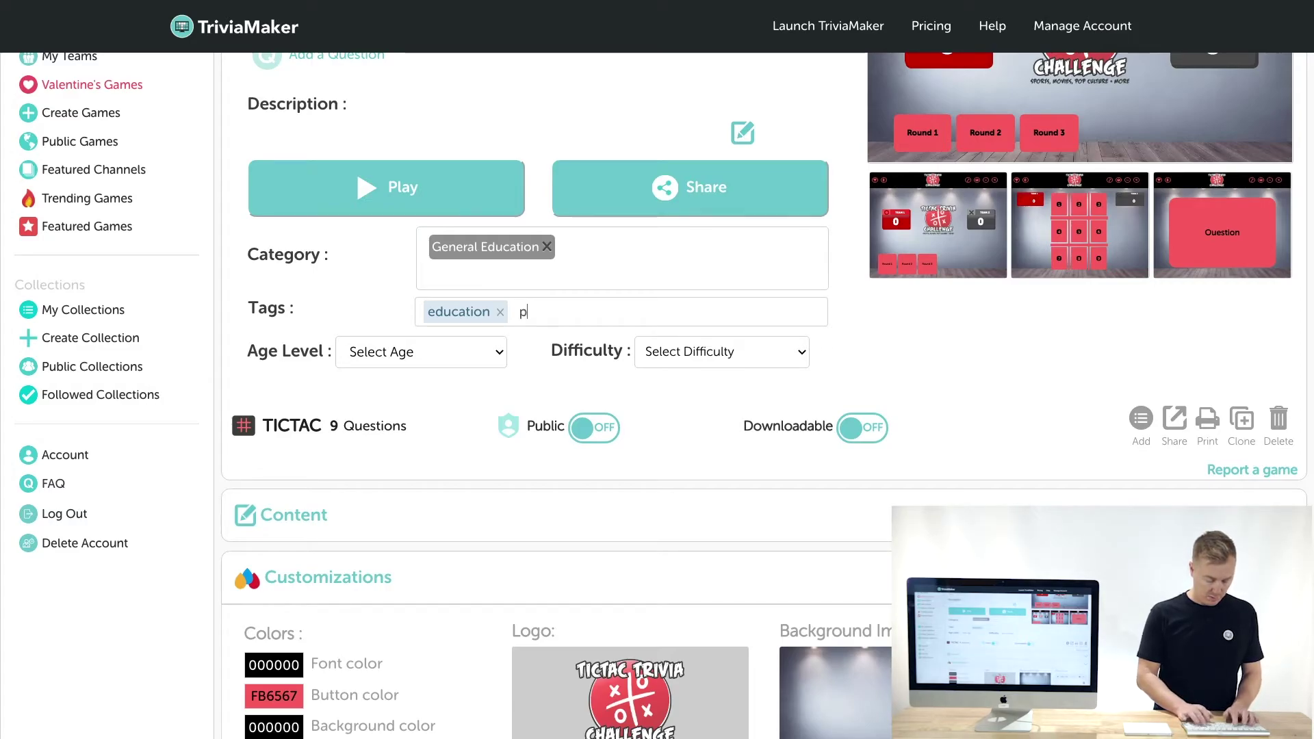
pyautogui.write('residents')
pyautogui.press('Return')
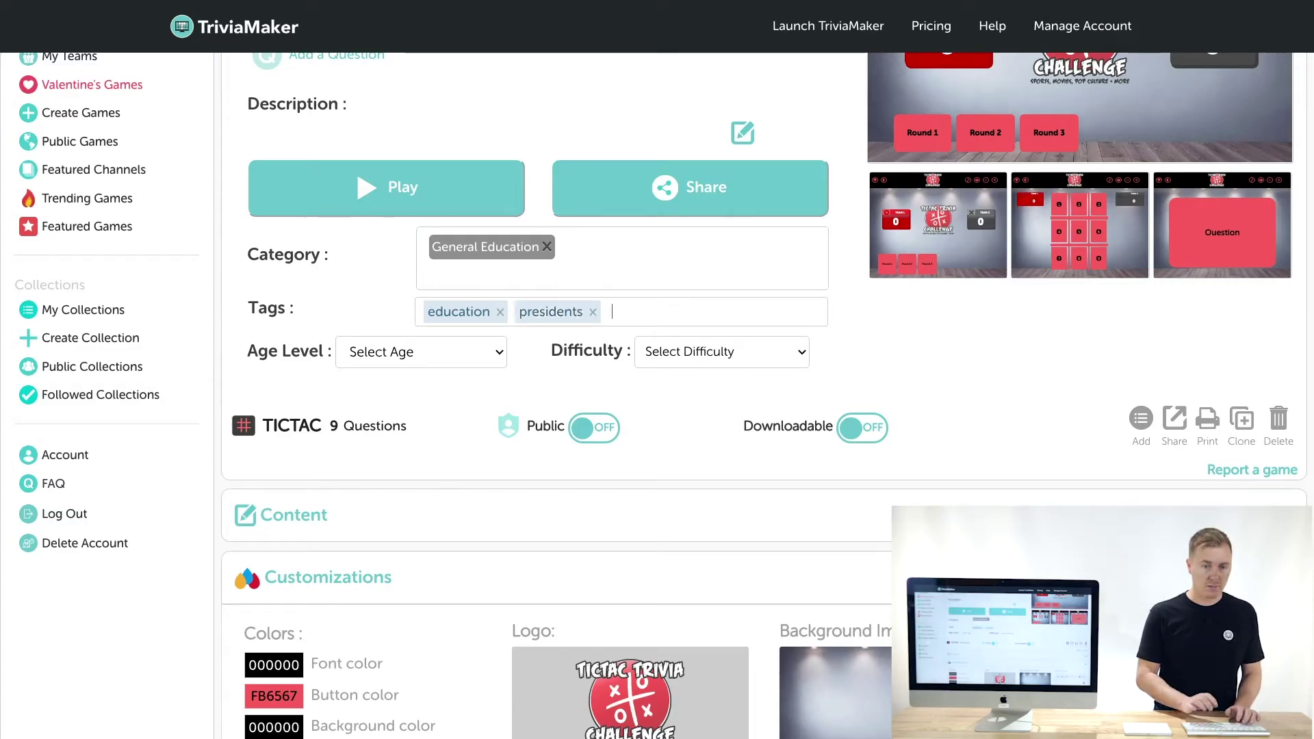
pyautogui.write('us states')
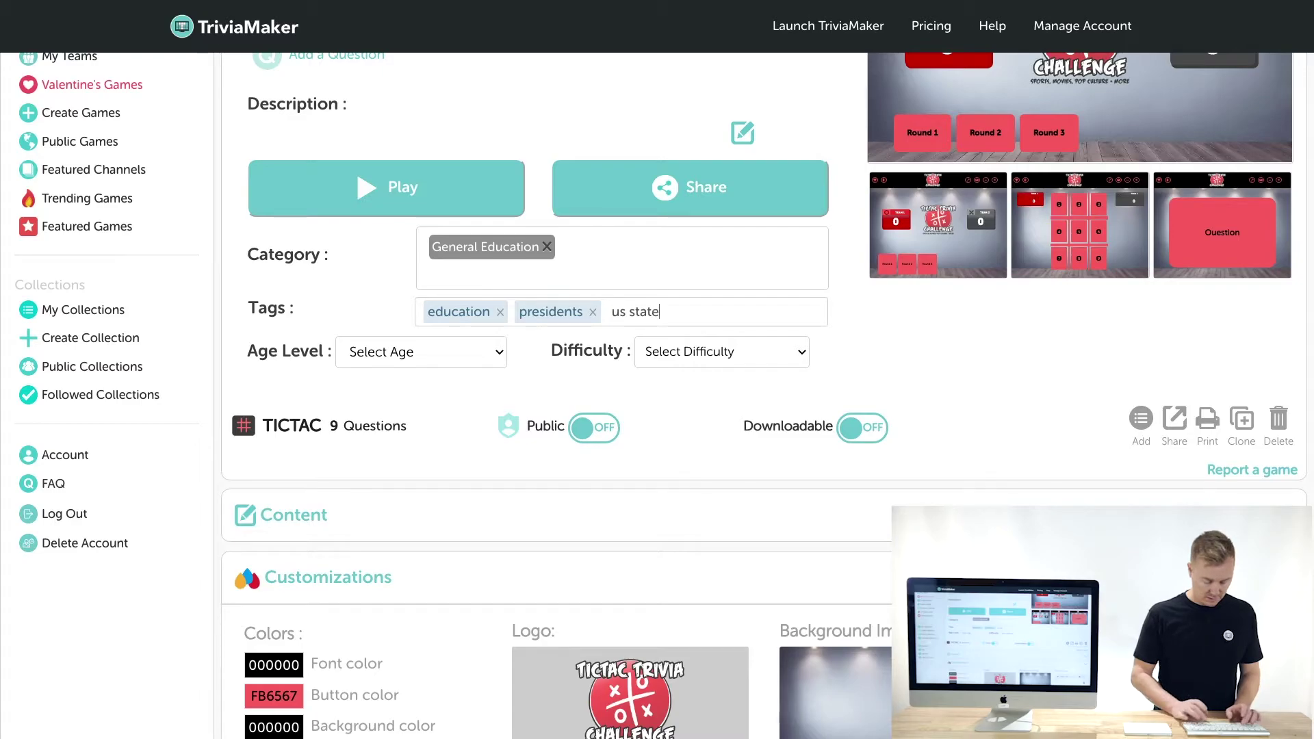
pyautogui.press('Return')
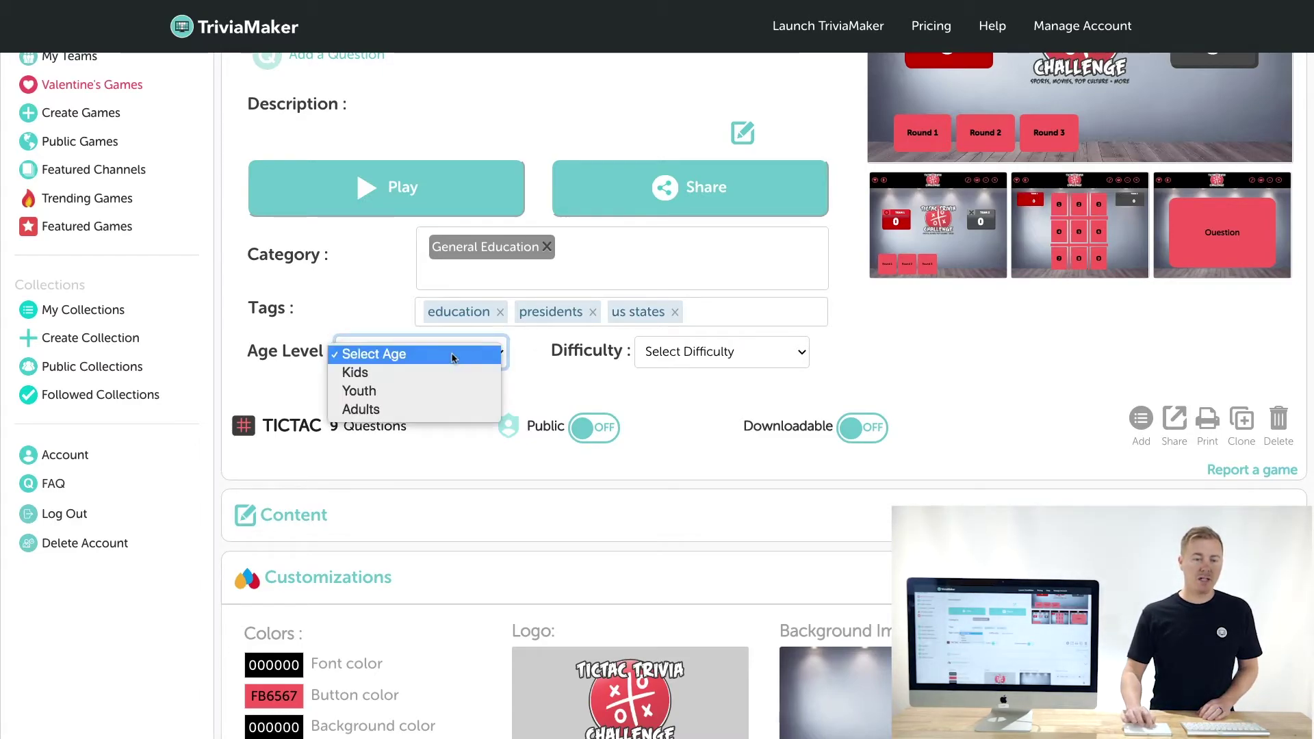
# Leave the Age Level and Difficulty options unset
pyautogui.click(632, 361)
pyautogui.click(647, 353)
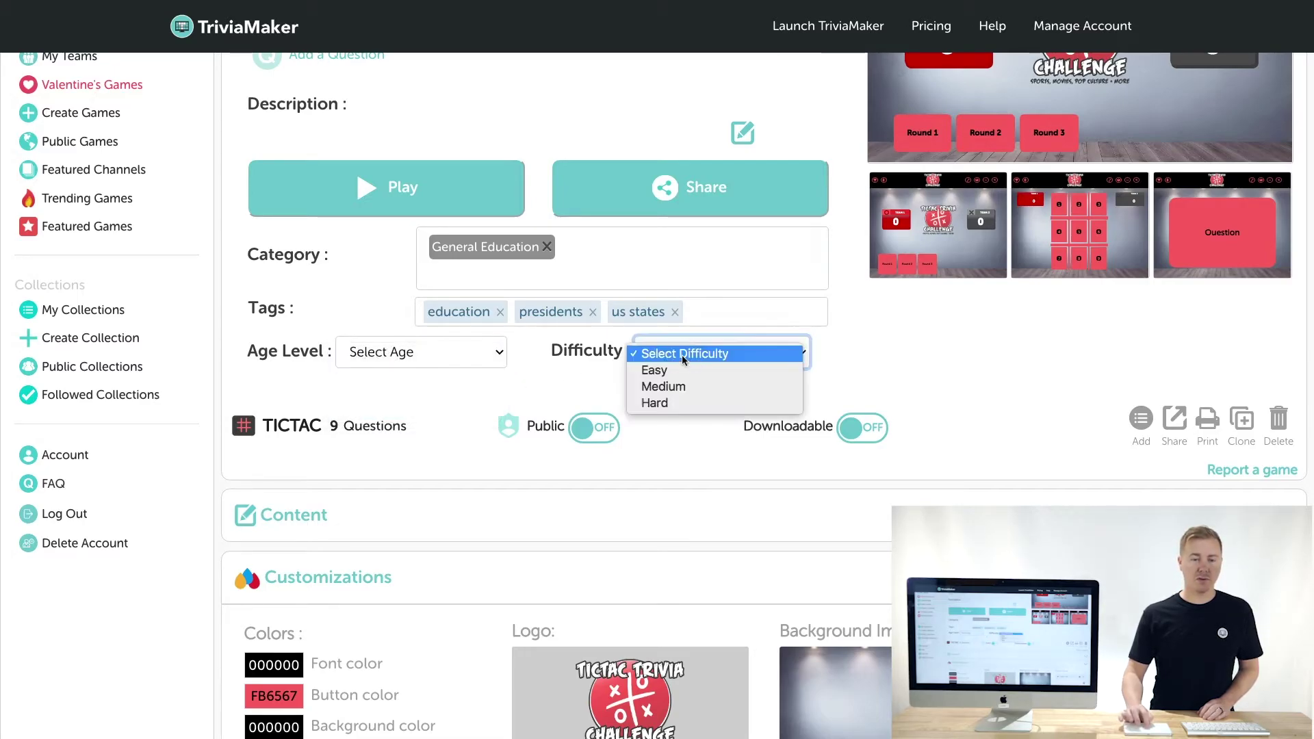
pyautogui.click(884, 367)
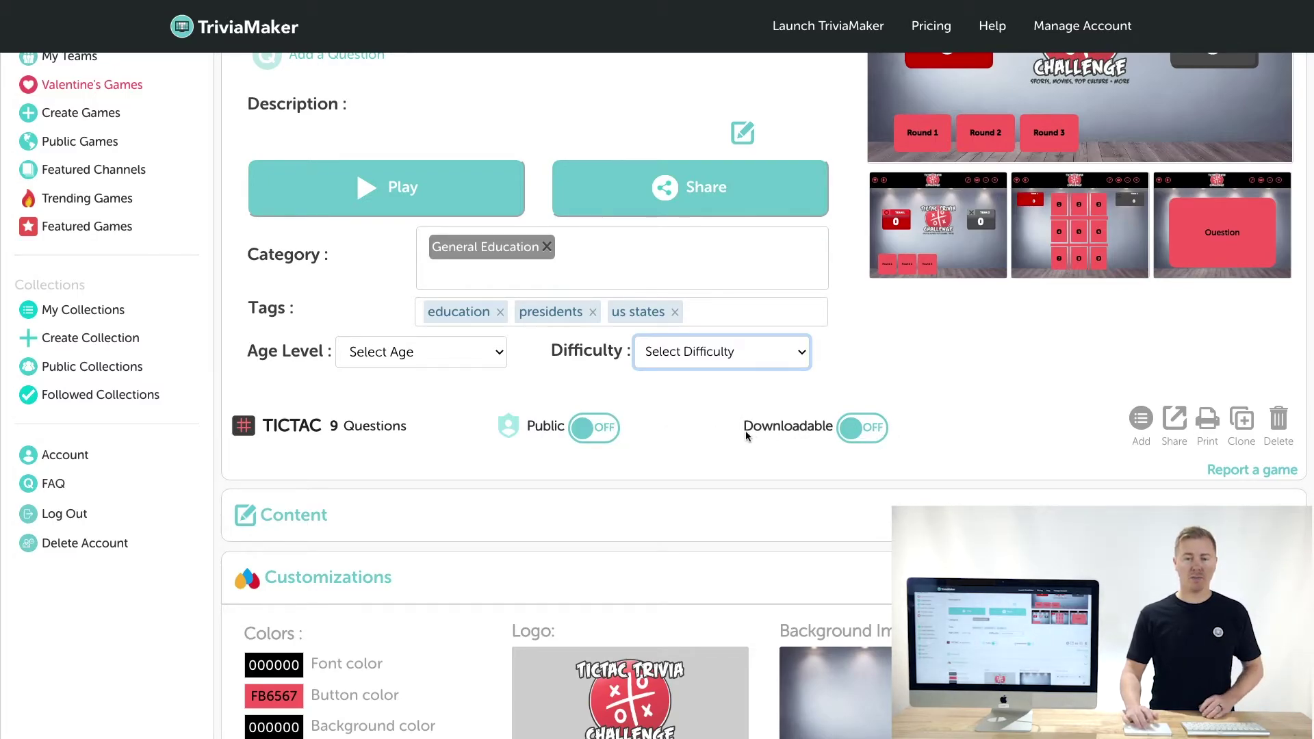
pyautogui.scroll(3, 746, 430)
# Save the team names Sales and Web in Settings
pyautogui.scroll(-1, 745, 430)
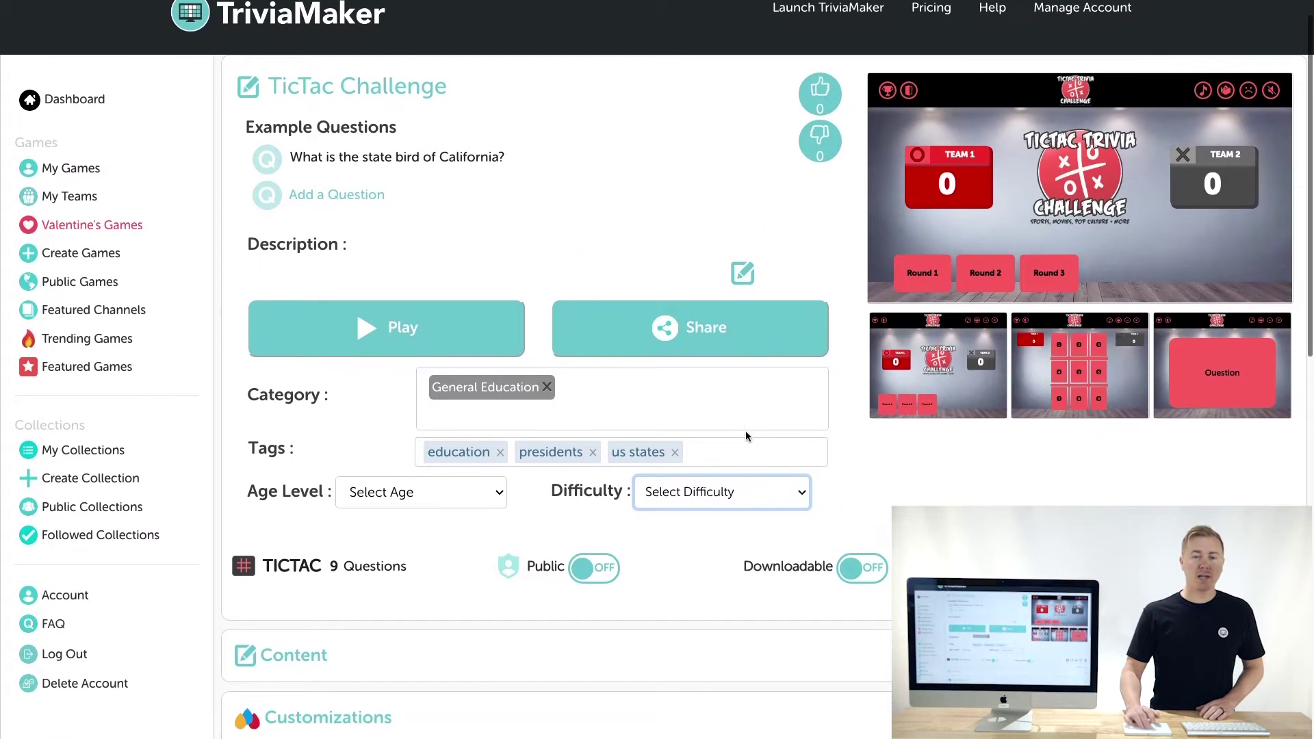
pyautogui.scroll(-10, 745, 430)
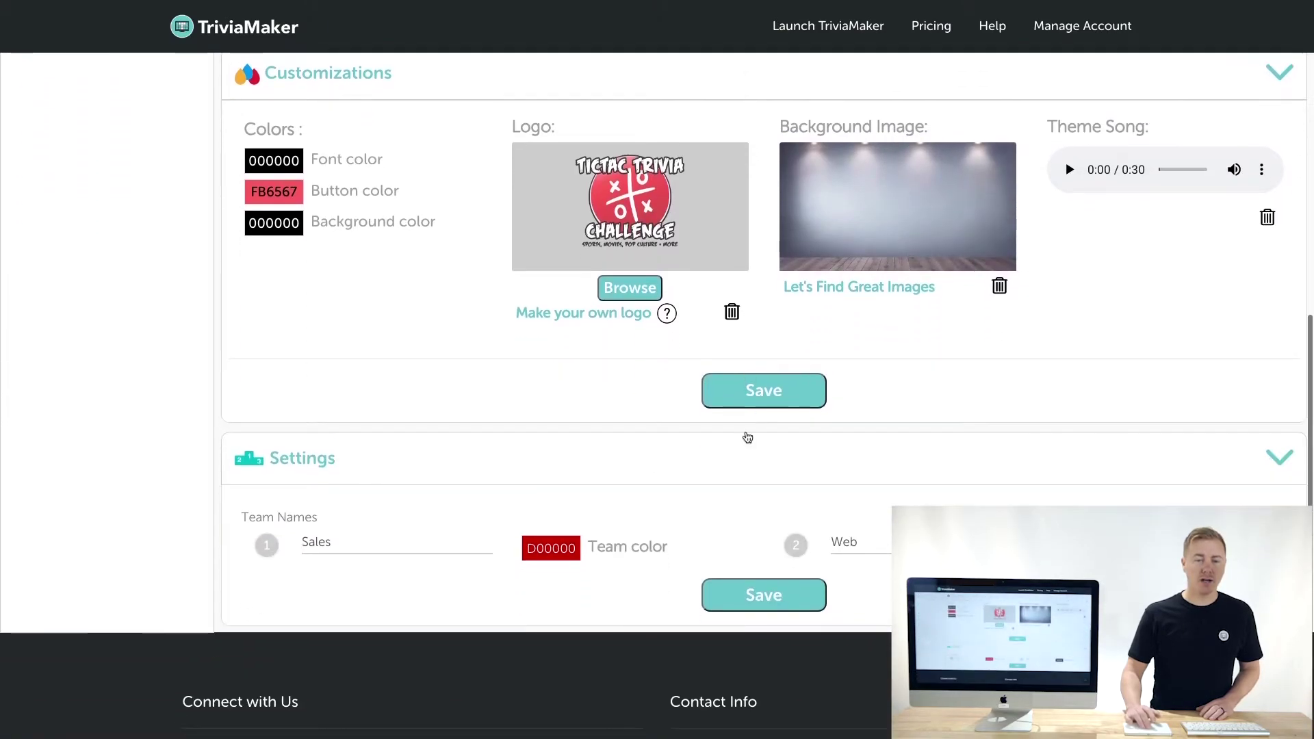
pyautogui.scroll(-1, 747, 438)
pyautogui.click(741, 556)
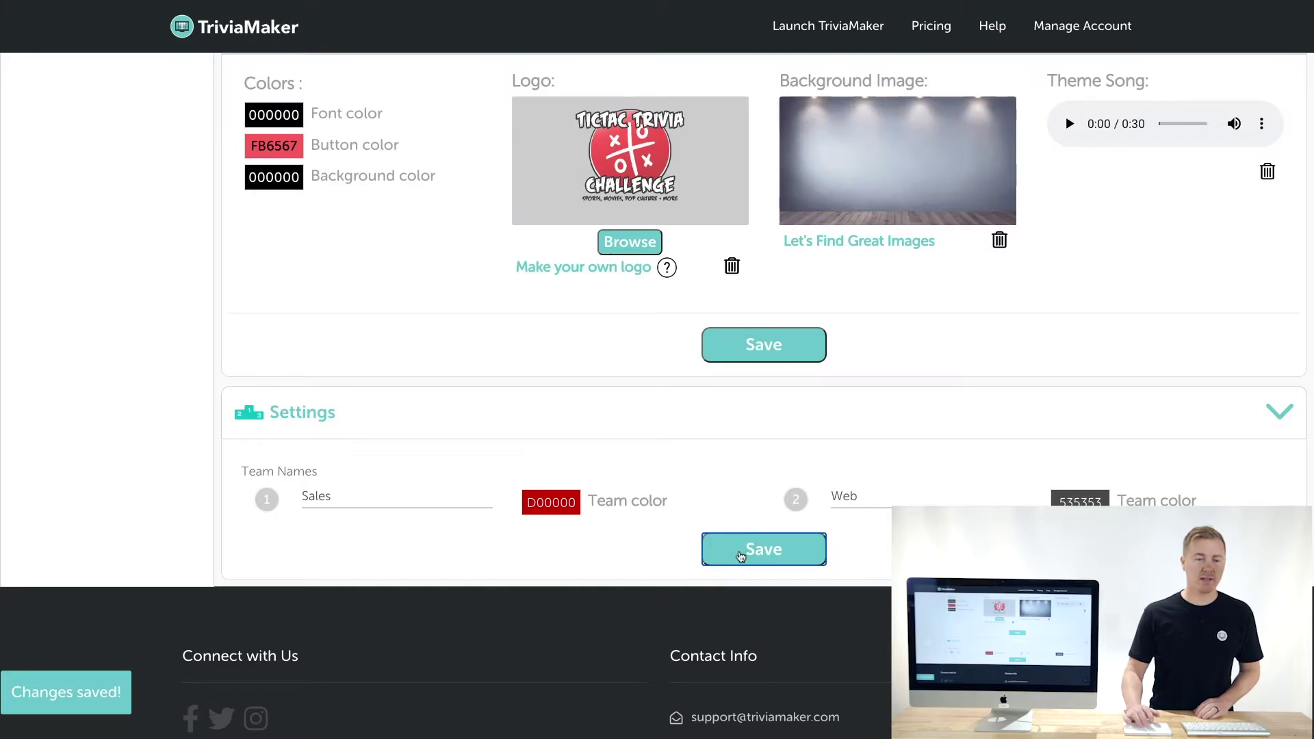
# Expand the Content section to show Set Up Your Rounds
pyautogui.scroll(11, 739, 556)
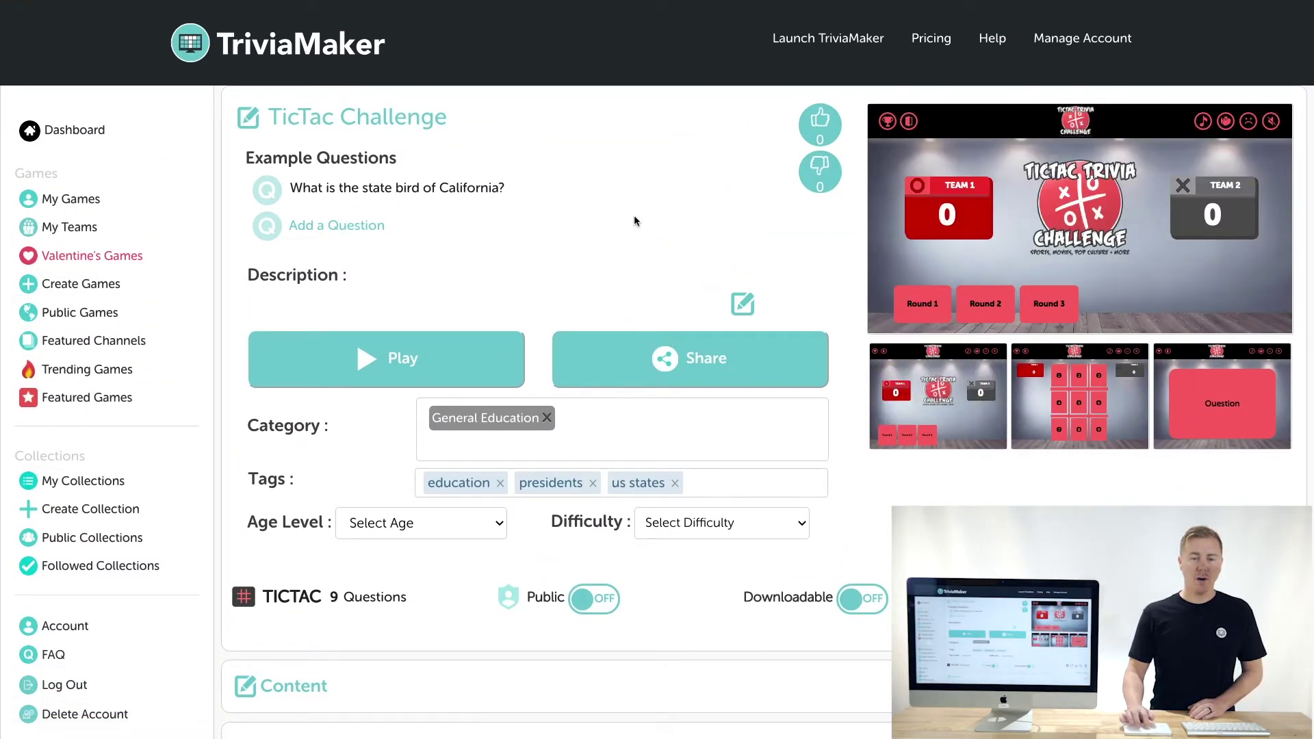
pyautogui.scroll(-1, 647, 211)
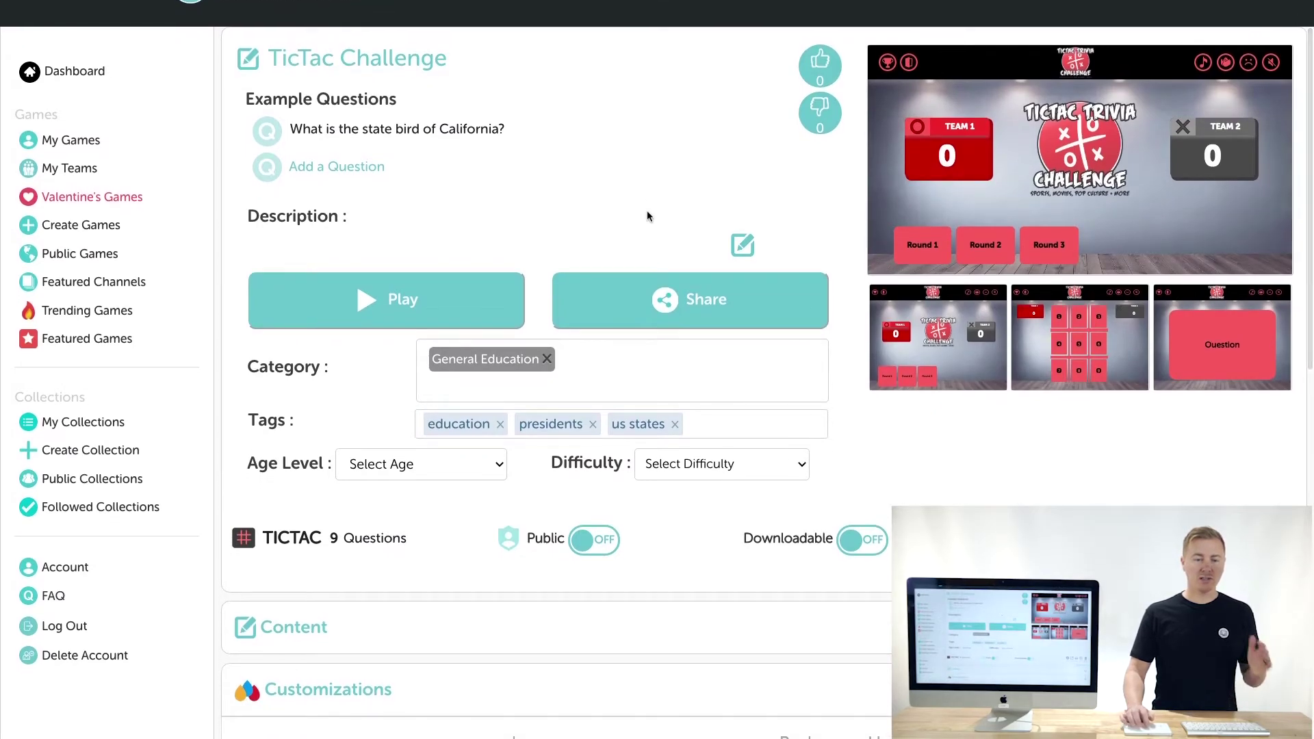
pyautogui.scroll(-3, 647, 211)
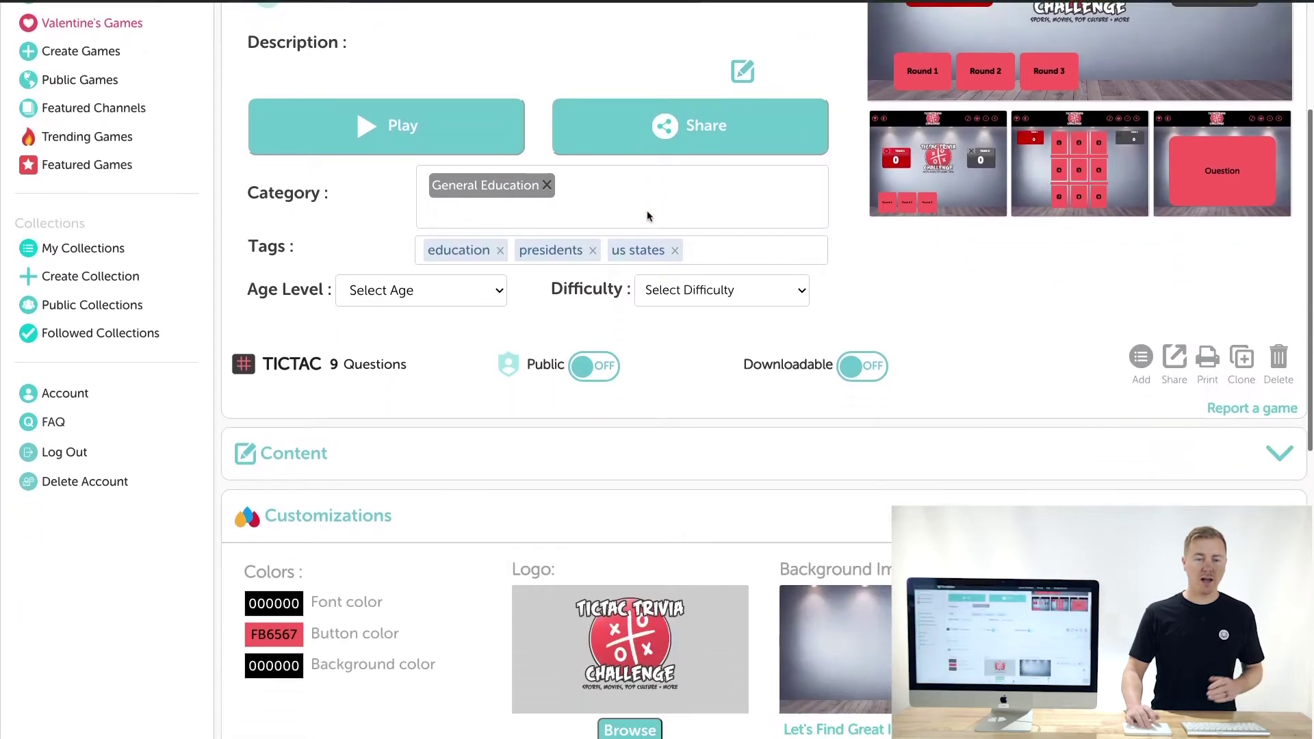
pyautogui.scroll(-9, 647, 211)
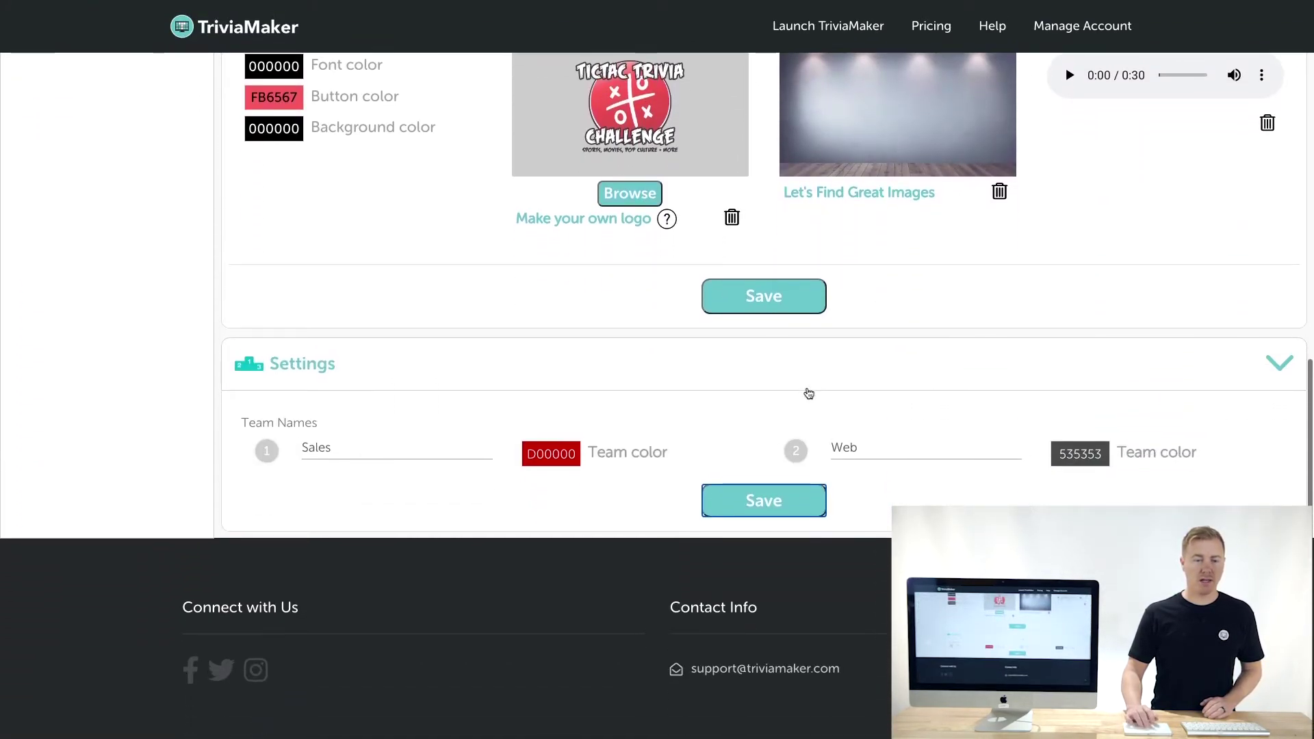
pyautogui.scroll(5, 790, 368)
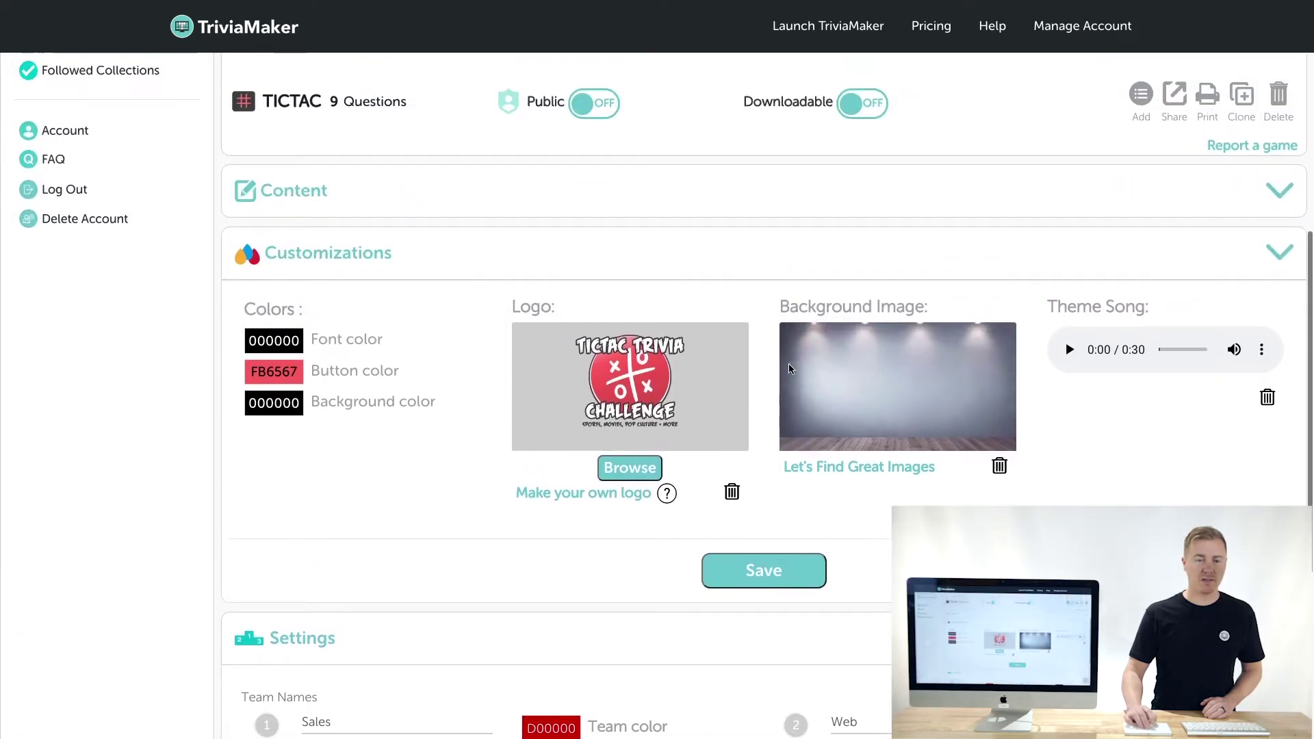
pyautogui.scroll(1, 790, 369)
pyautogui.click(733, 236)
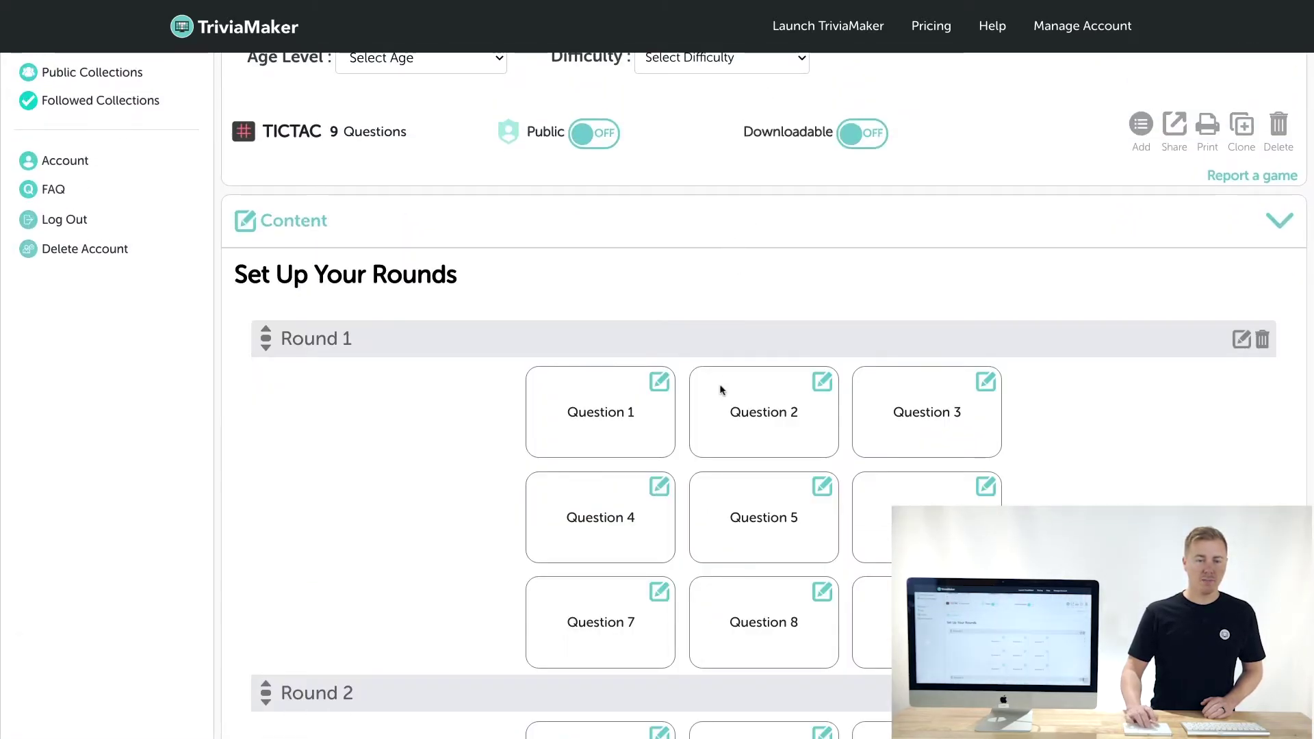
# Review Rounds 1–5 and save the game's 45 questions
pyautogui.scroll(-3, 720, 389)
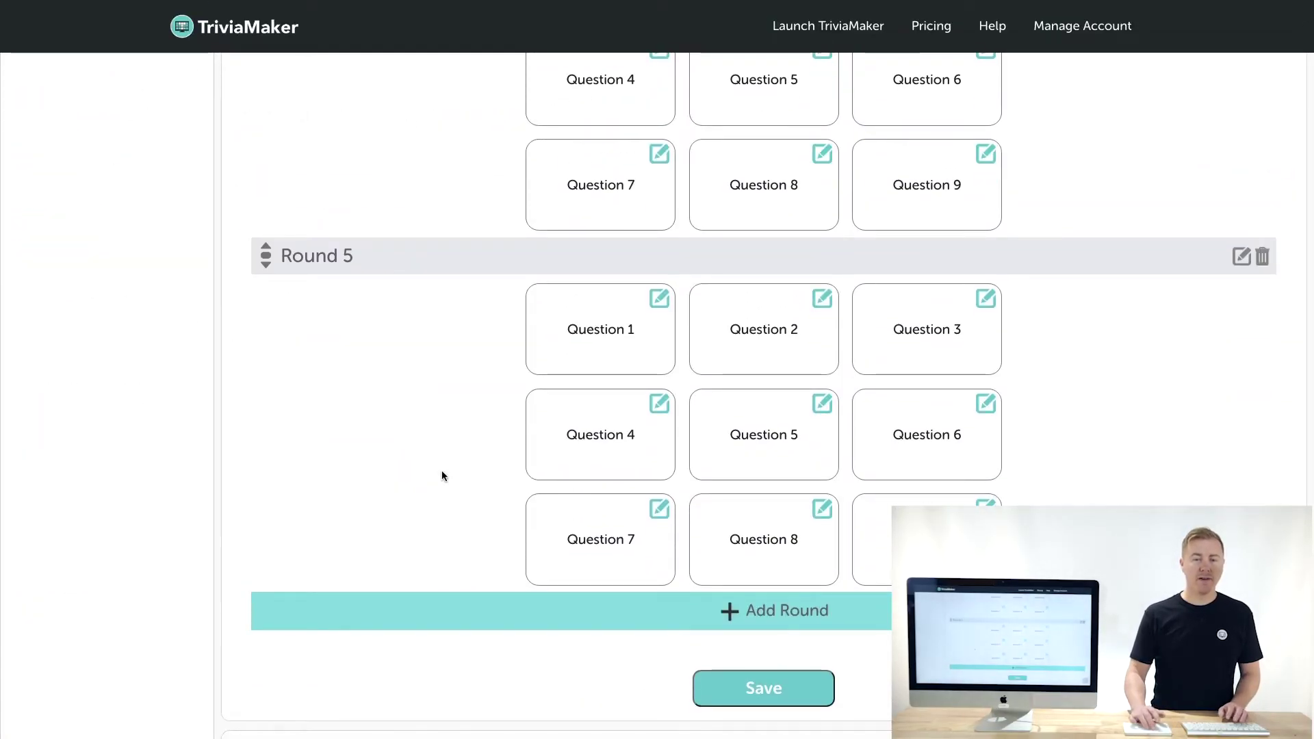
pyautogui.scroll(6, 441, 470)
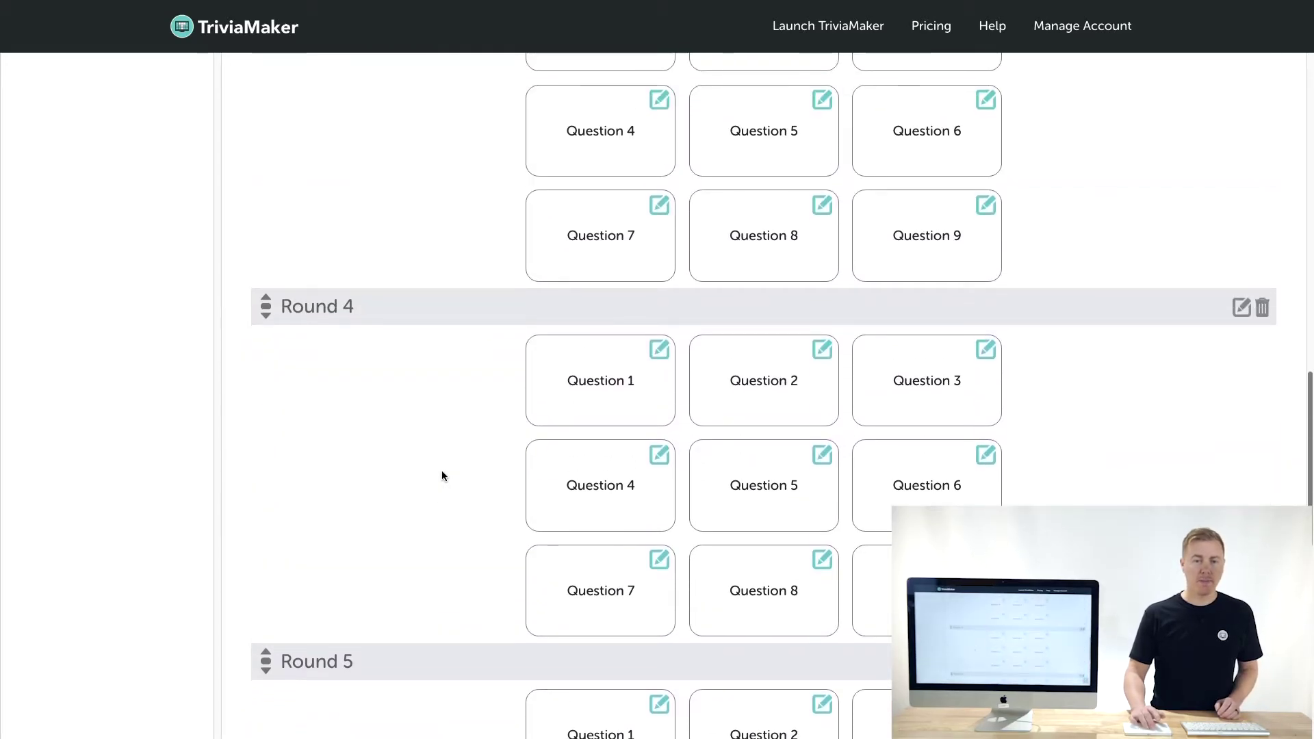
pyautogui.scroll(20, 441, 475)
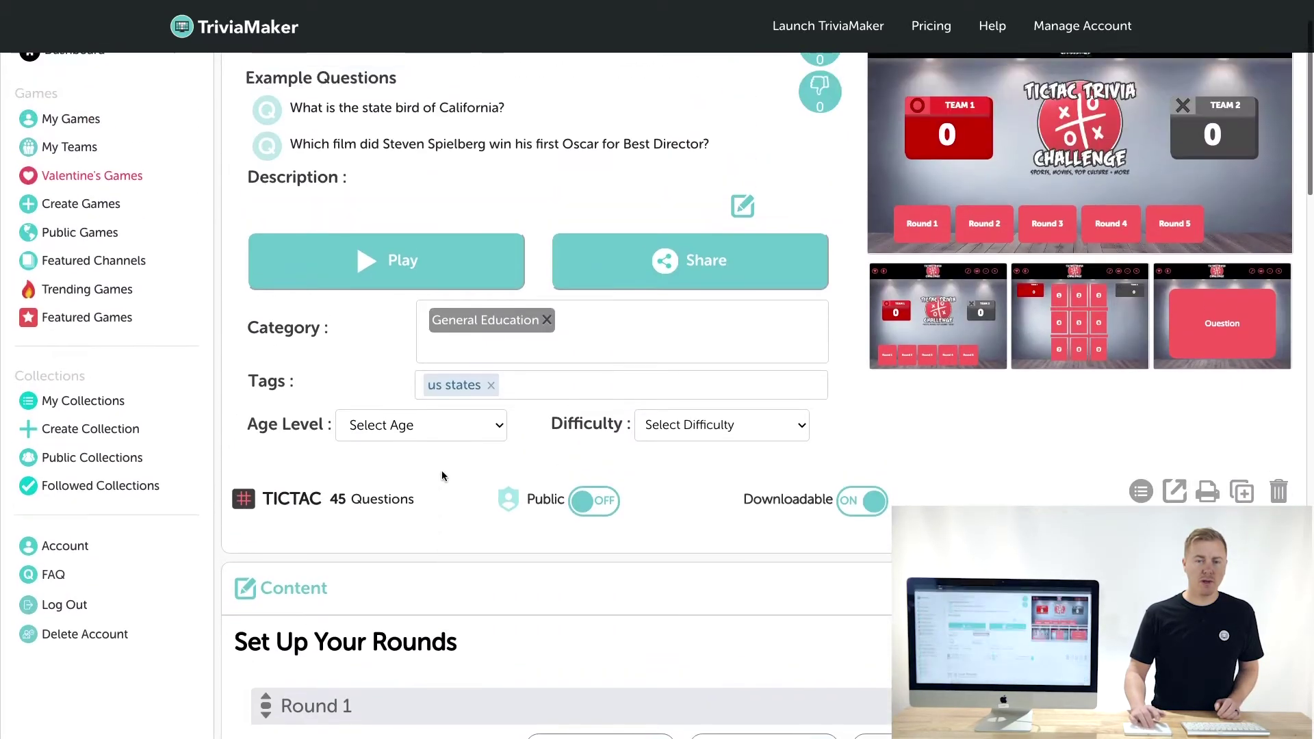
pyautogui.scroll(2, 441, 475)
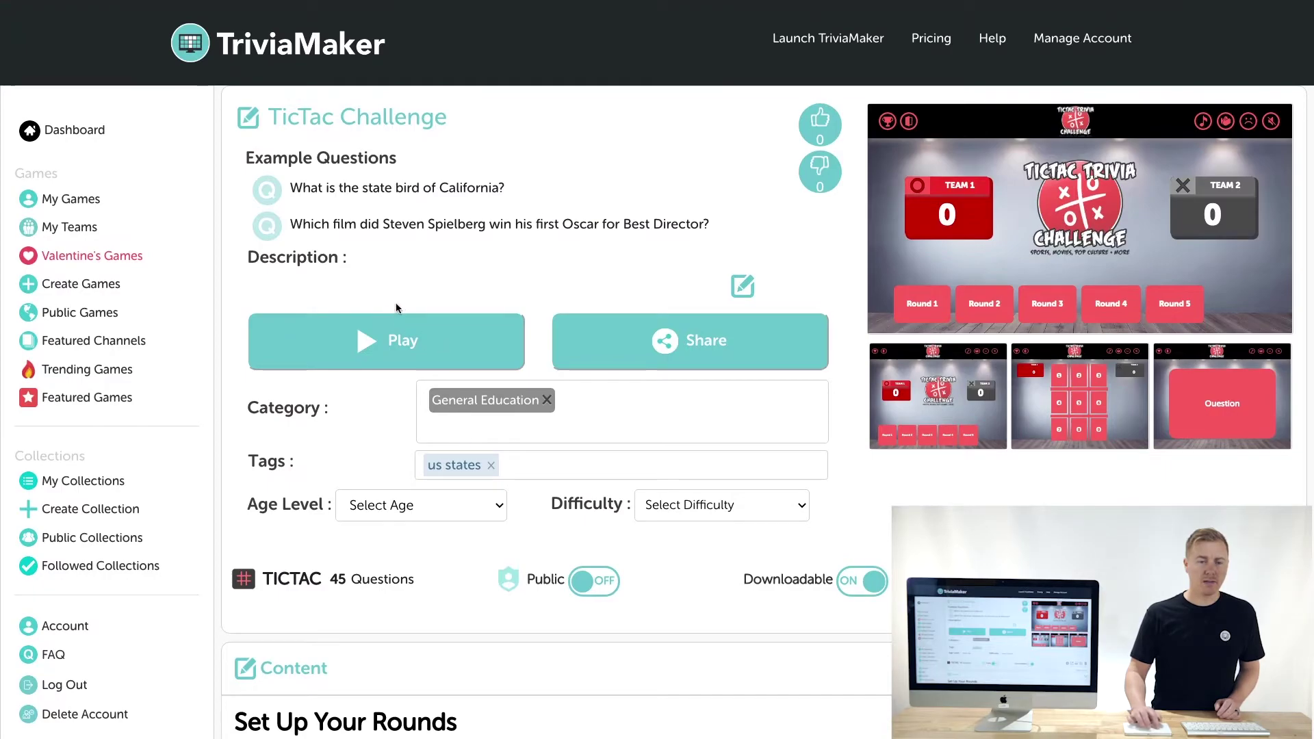
pyautogui.scroll(-20, 364, 381)
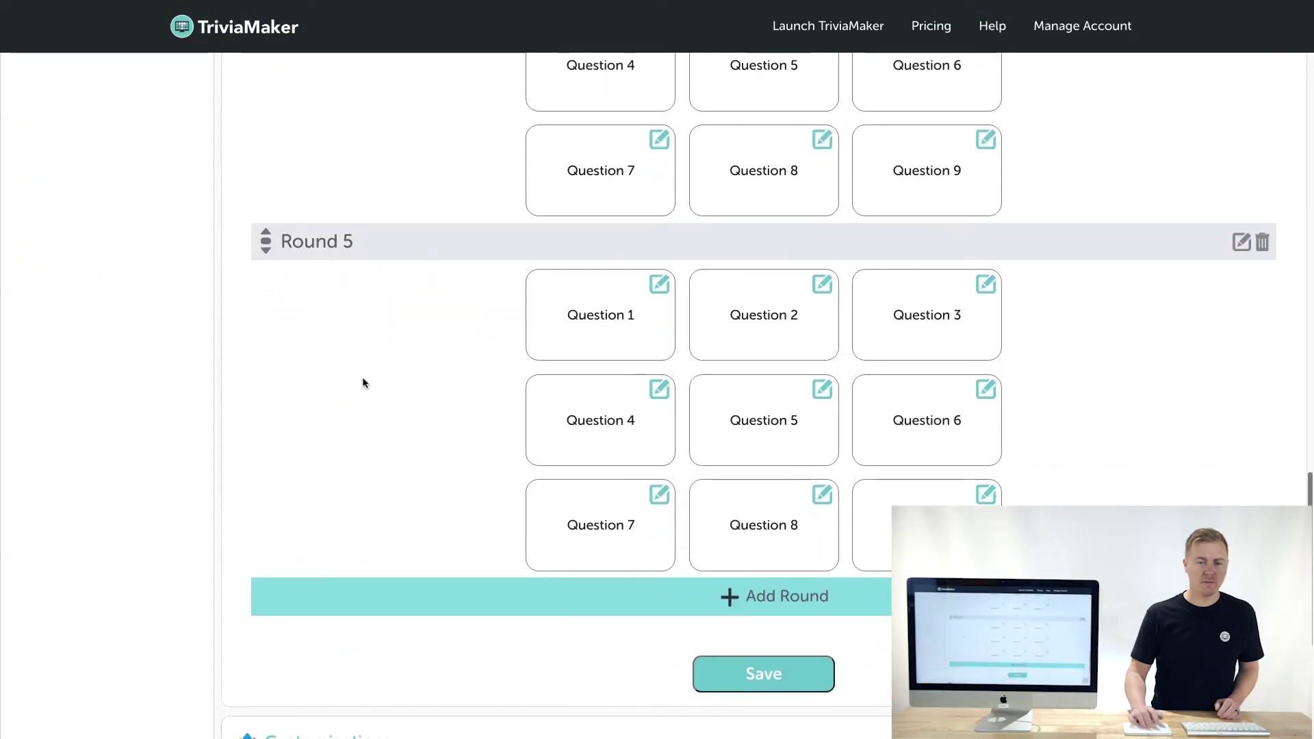
pyautogui.click(727, 667)
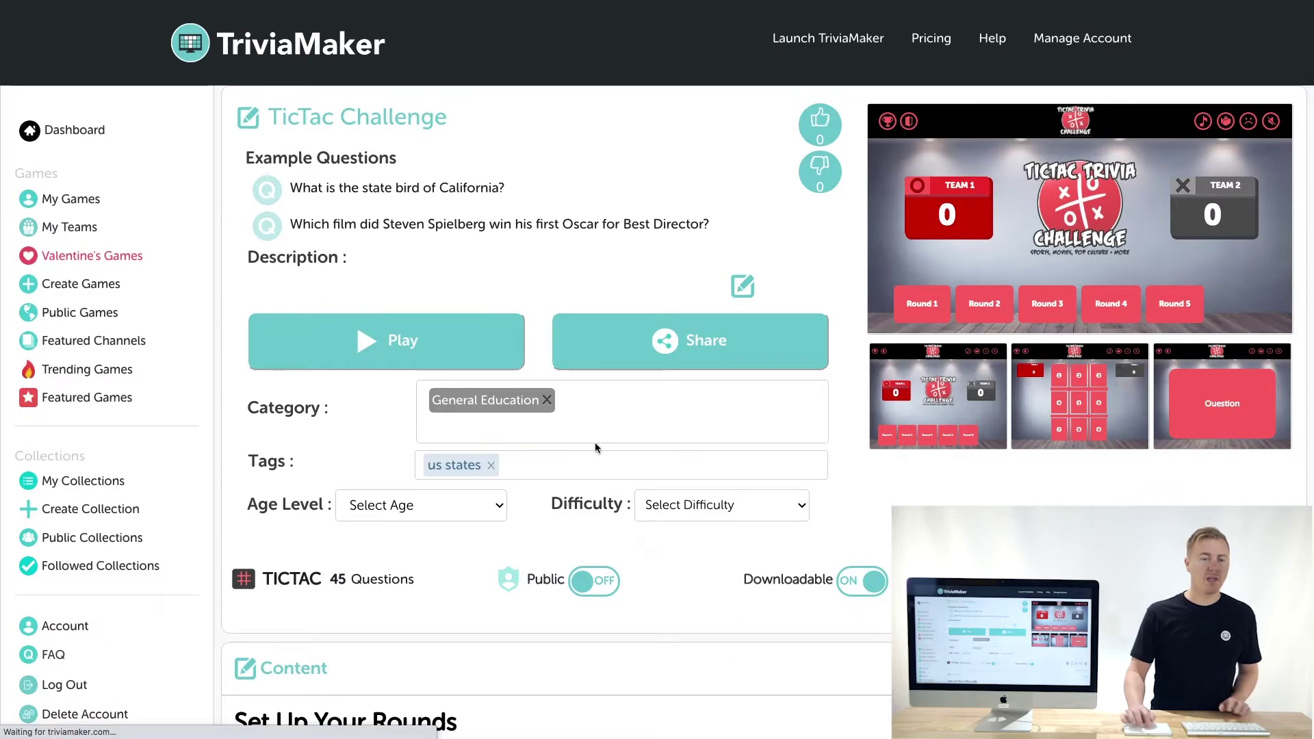
# Launch TicTac Challenge in Basic mode with Sales and Web at zero points
pyautogui.click(367, 344)
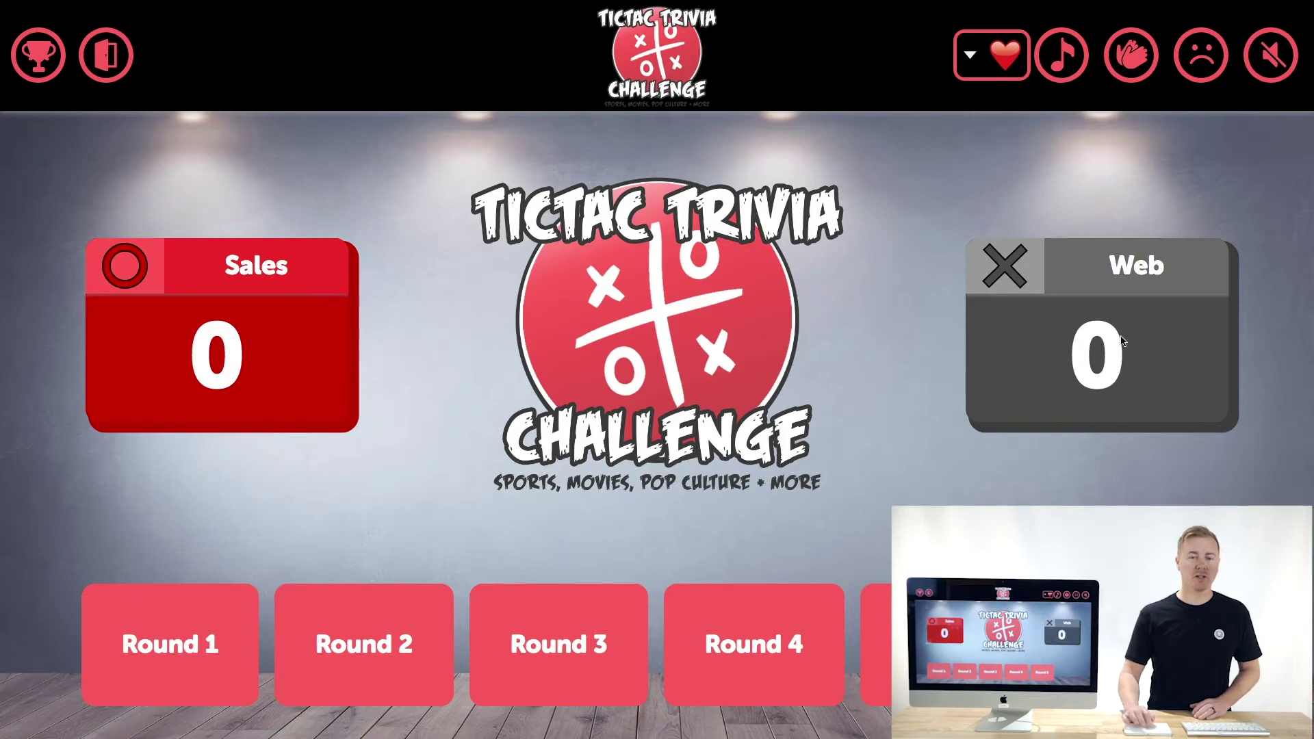
pyautogui.click(186, 640)
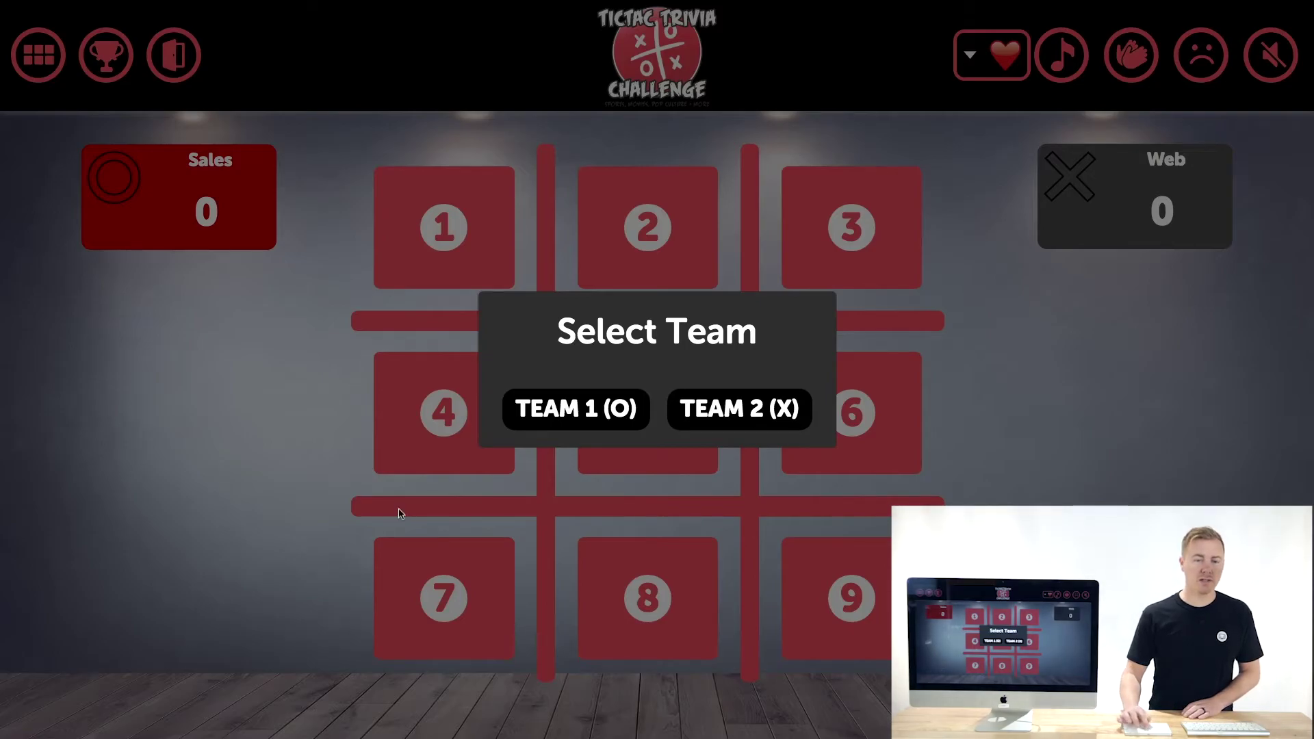
# Let Sales (O) go first, take square 5 and answer B, Sacramento
pyautogui.click(561, 411)
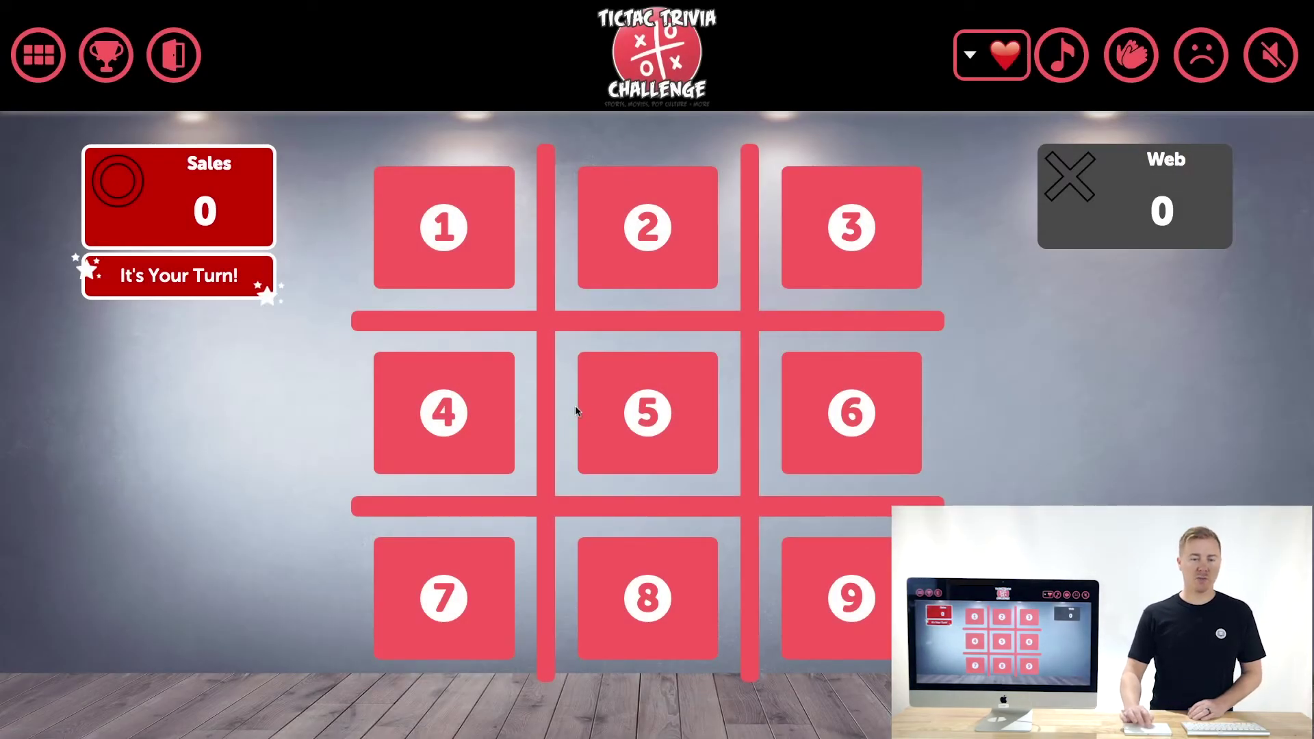
pyautogui.click(613, 395)
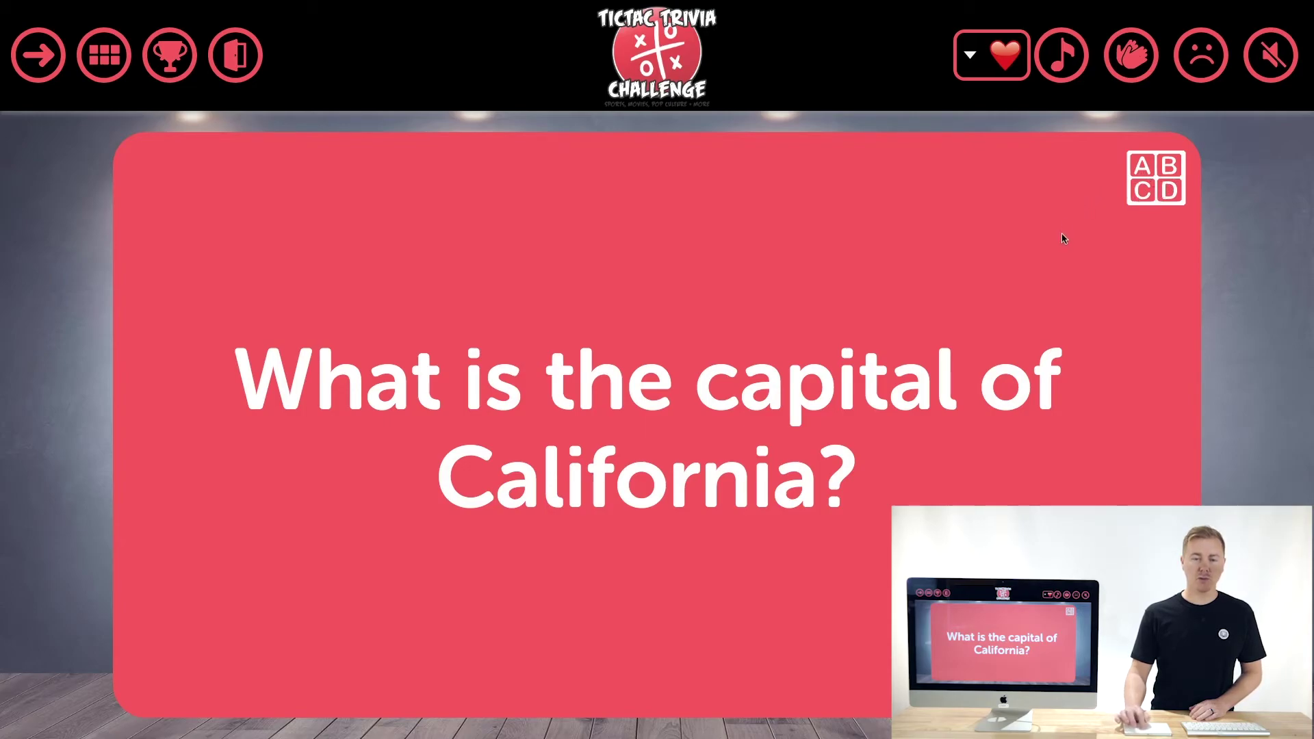
pyautogui.click(1060, 242)
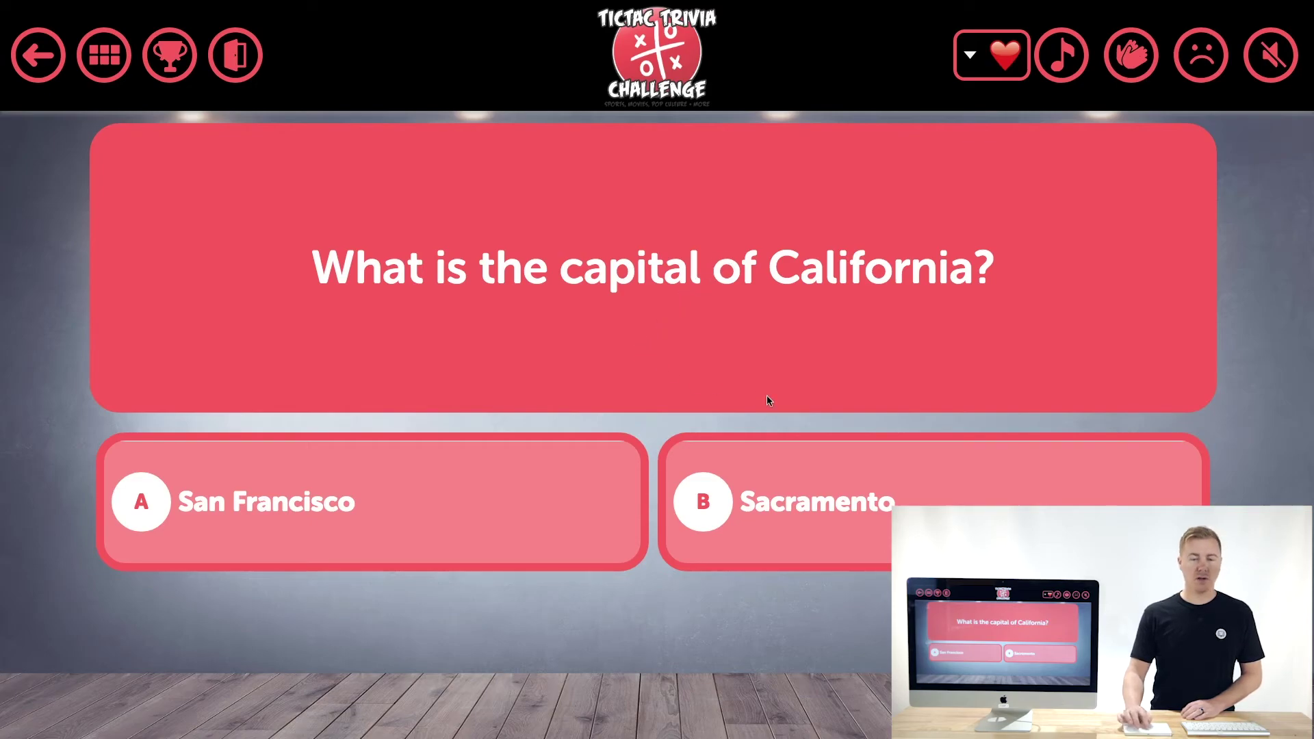
pyautogui.click(1000, 482)
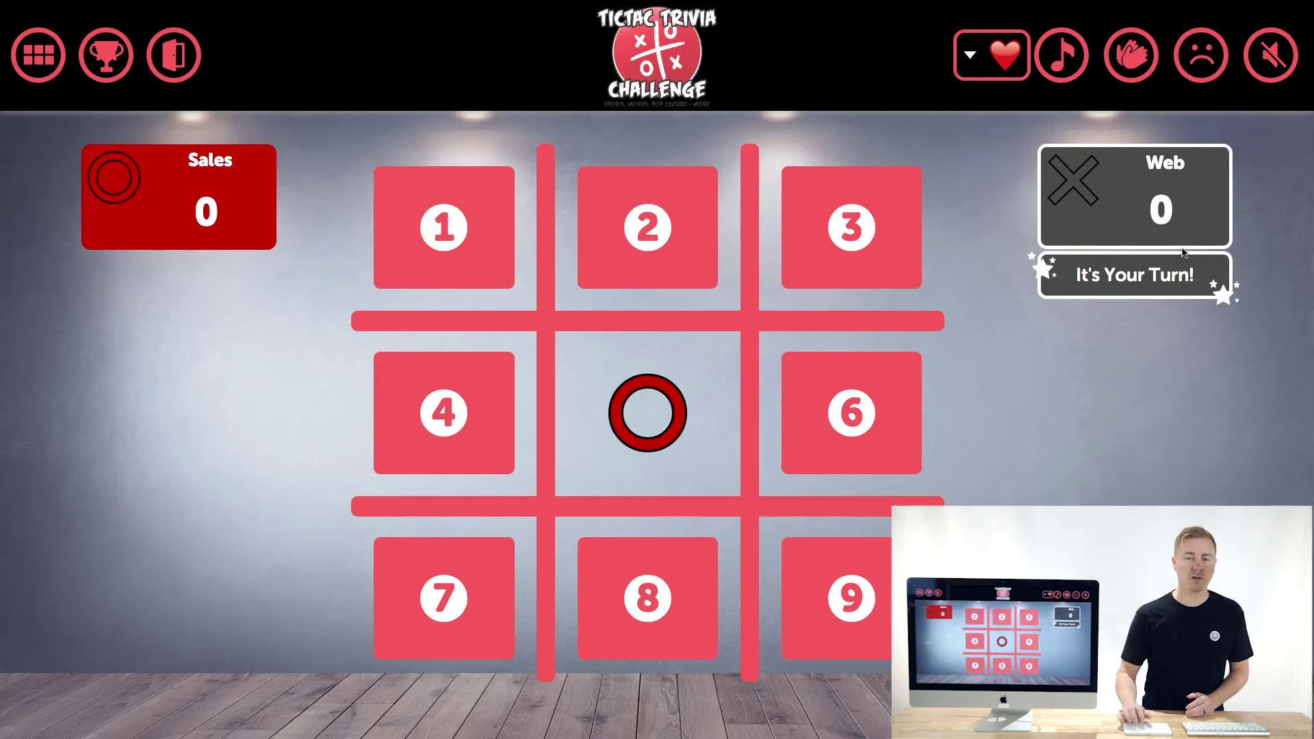
pyautogui.click(470, 248)
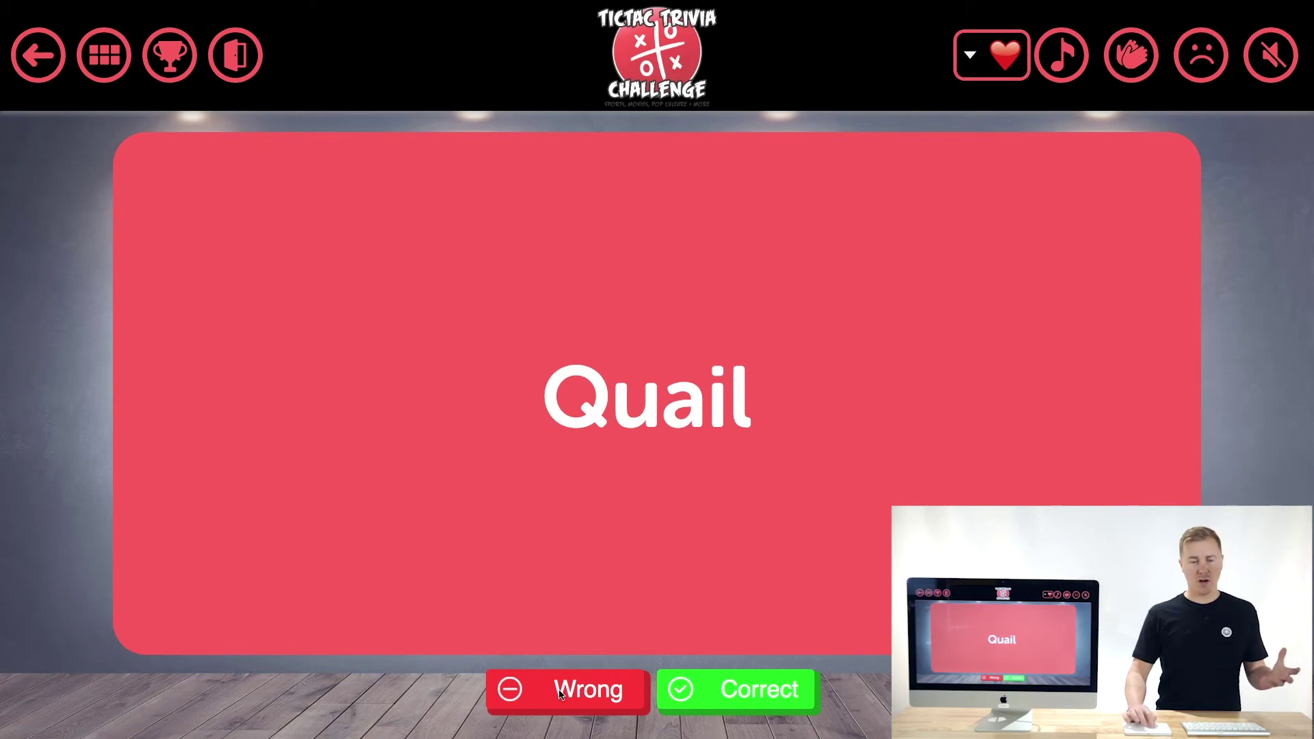
# Rule Web's Quail answer correct, giving them an X in square 1
pyautogui.click(711, 694)
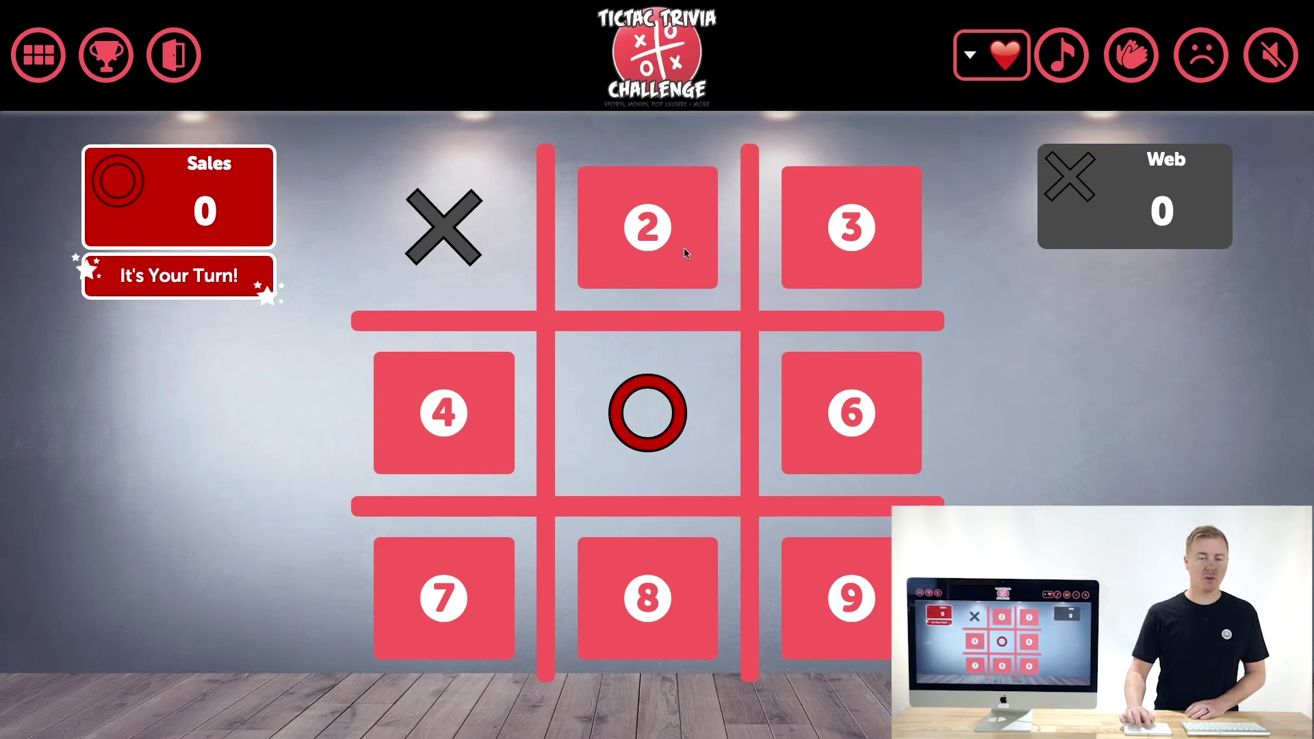
# Take square 2 for Sales by answering B, Schindler's List
pyautogui.click(671, 221)
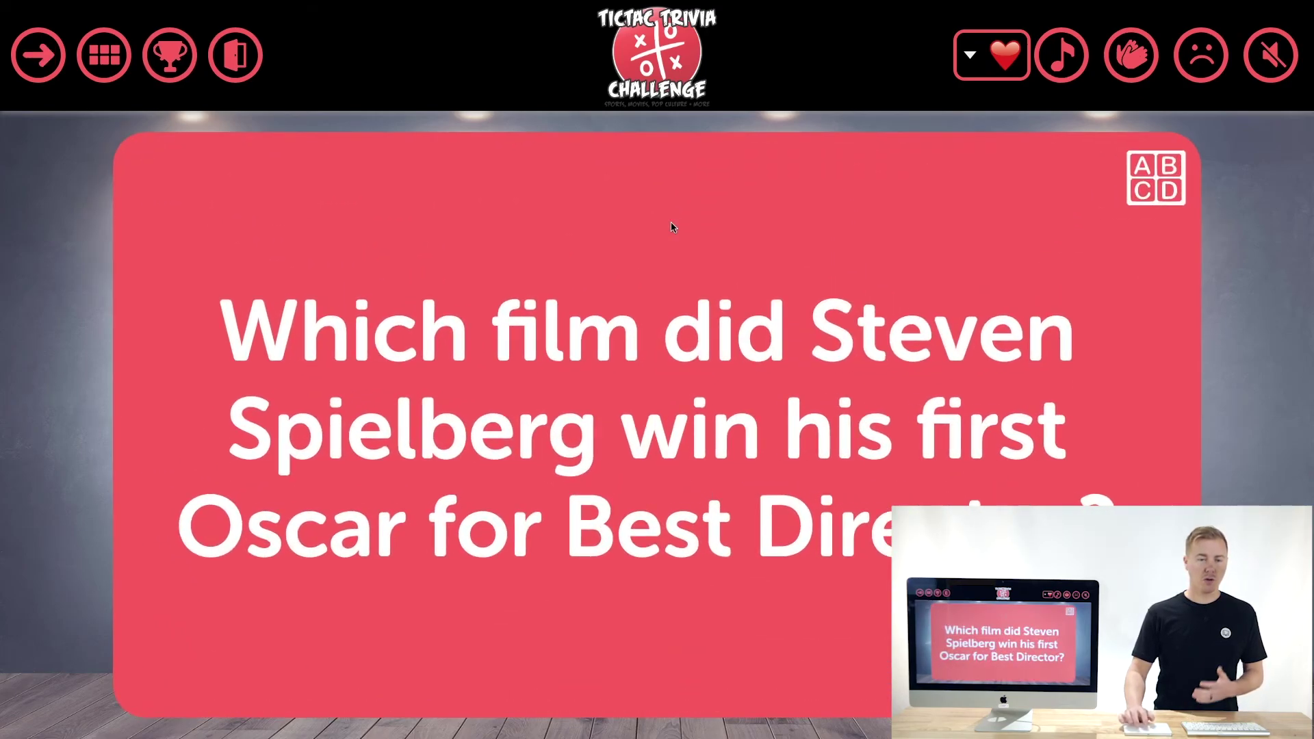
pyautogui.click(906, 311)
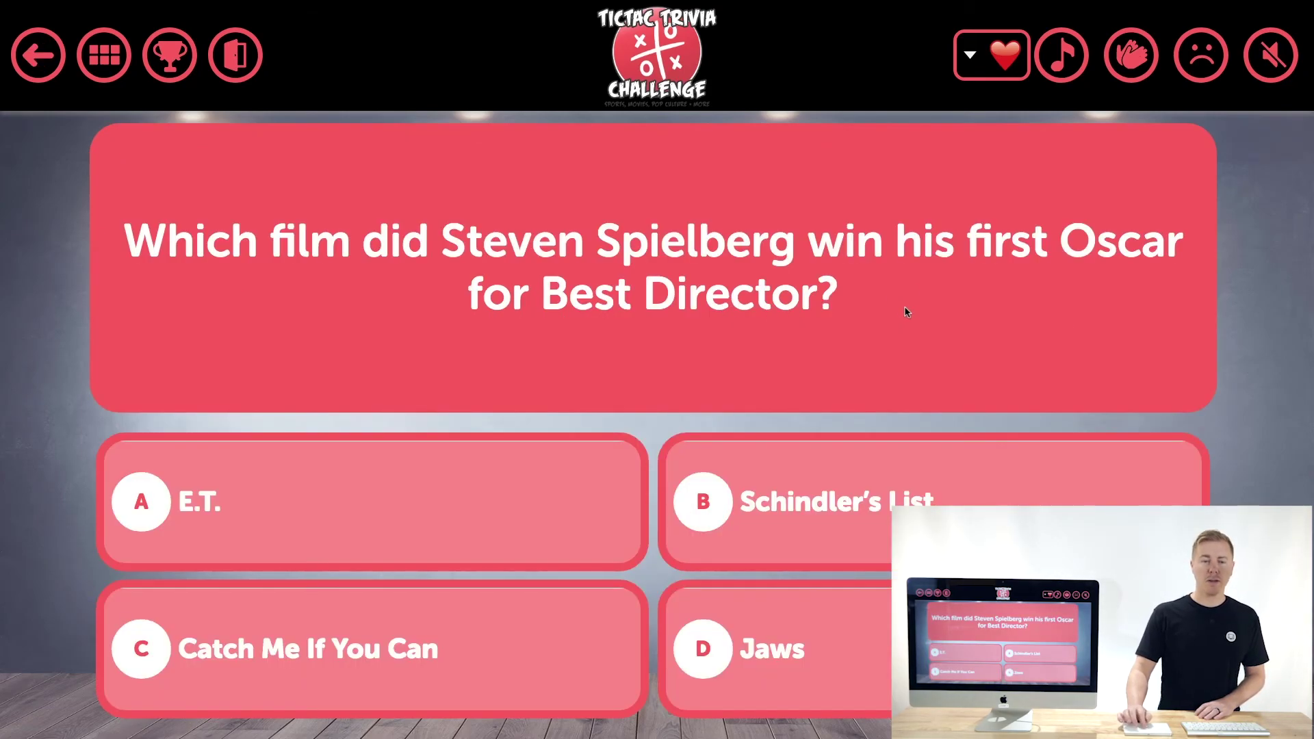
pyautogui.click(1034, 497)
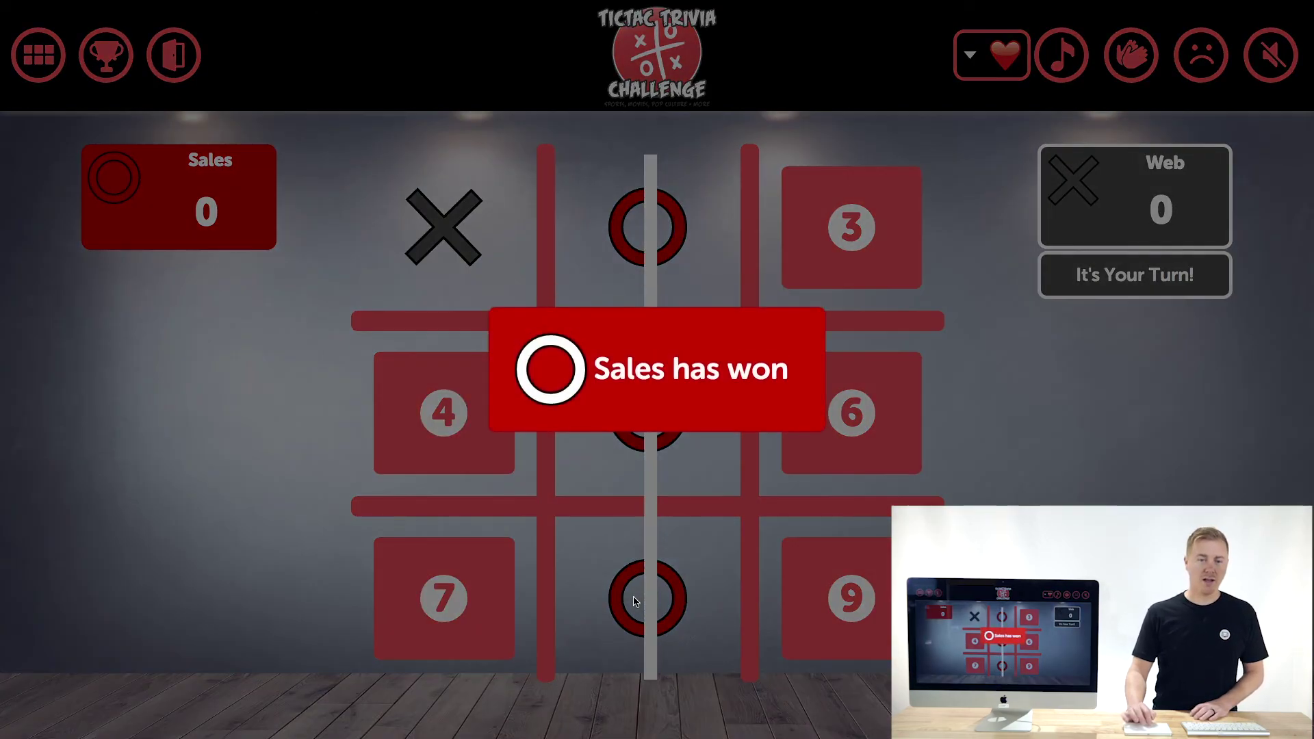
# Dismiss the 'Sales has won' banner to return to the scoreboard at 1–0
pyautogui.click(742, 371)
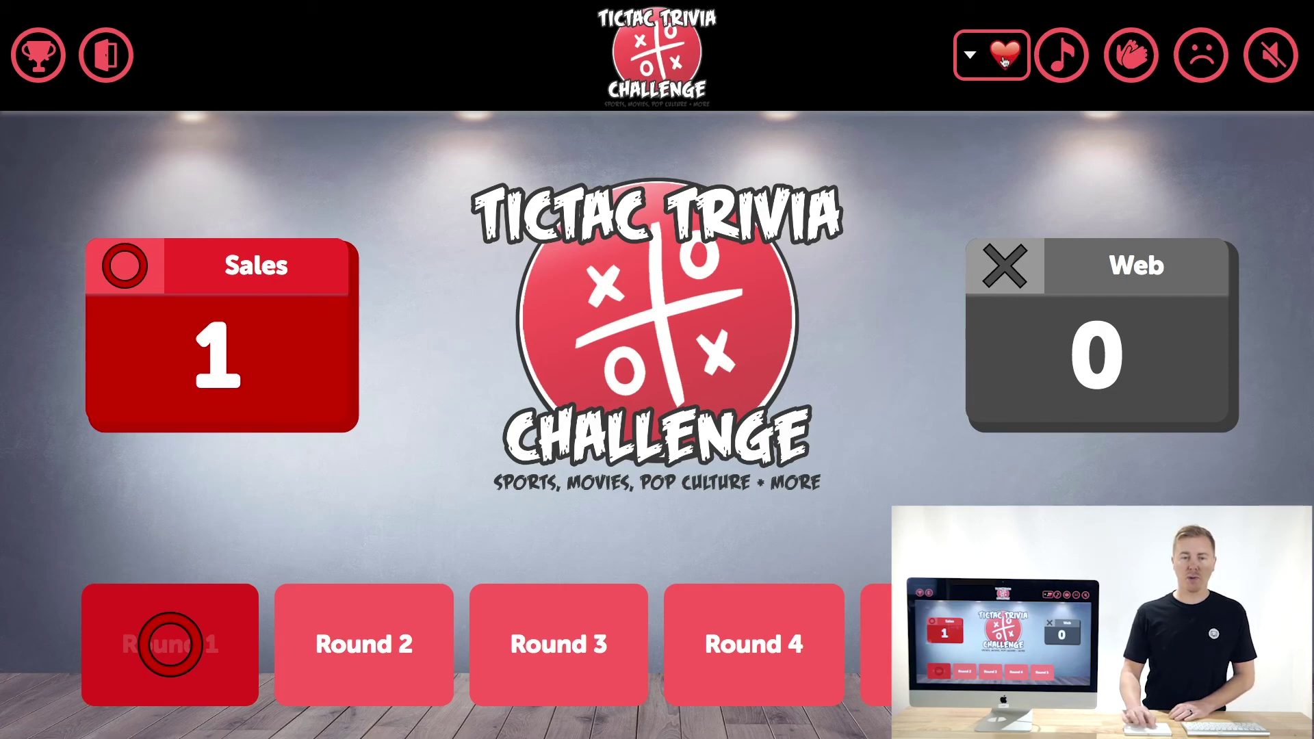
pyautogui.click(979, 56)
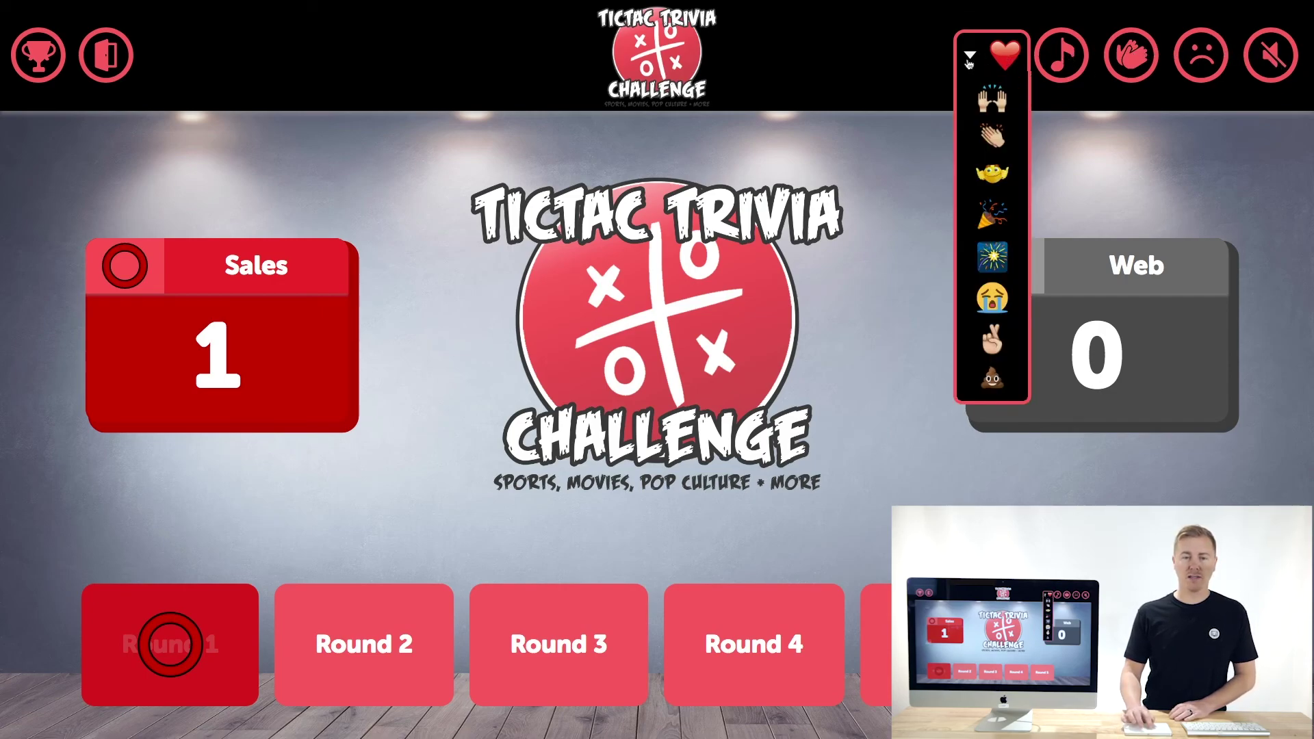
# Play the raised-hands reaction, then the fireworks reaction
pyautogui.click(992, 101)
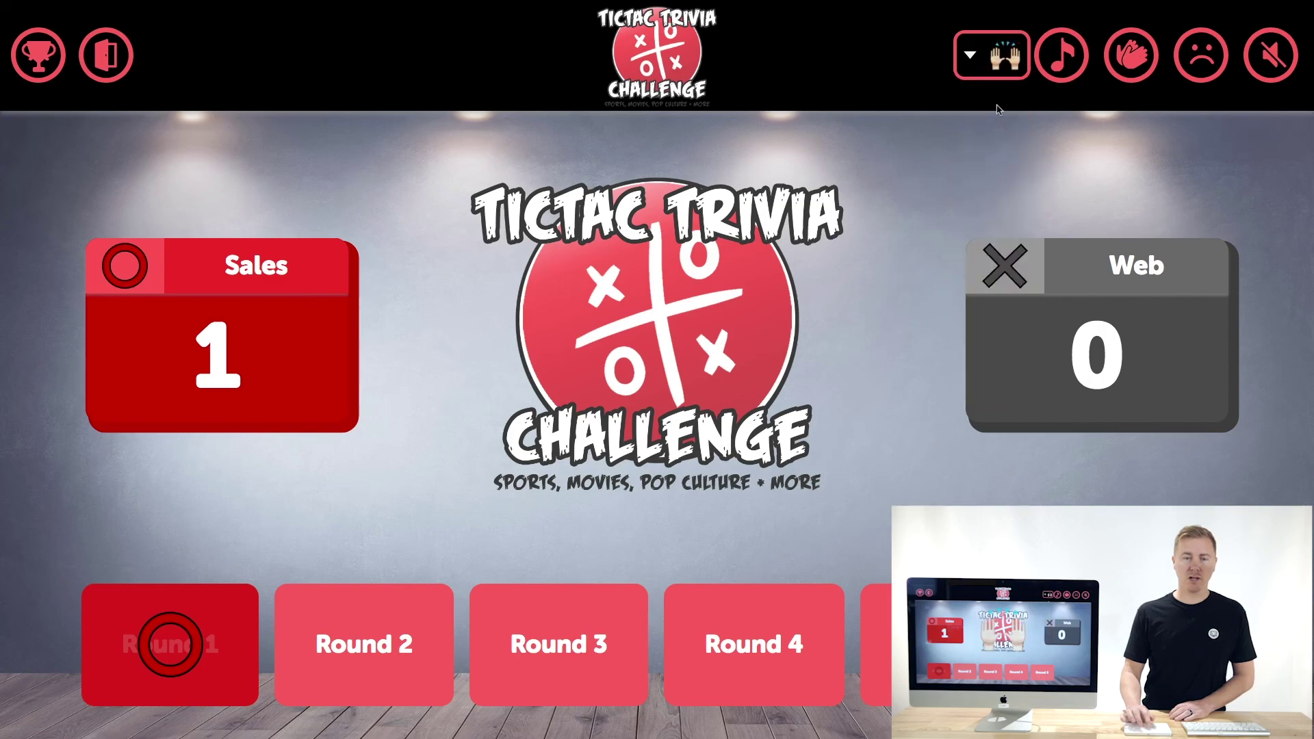
pyautogui.click(970, 56)
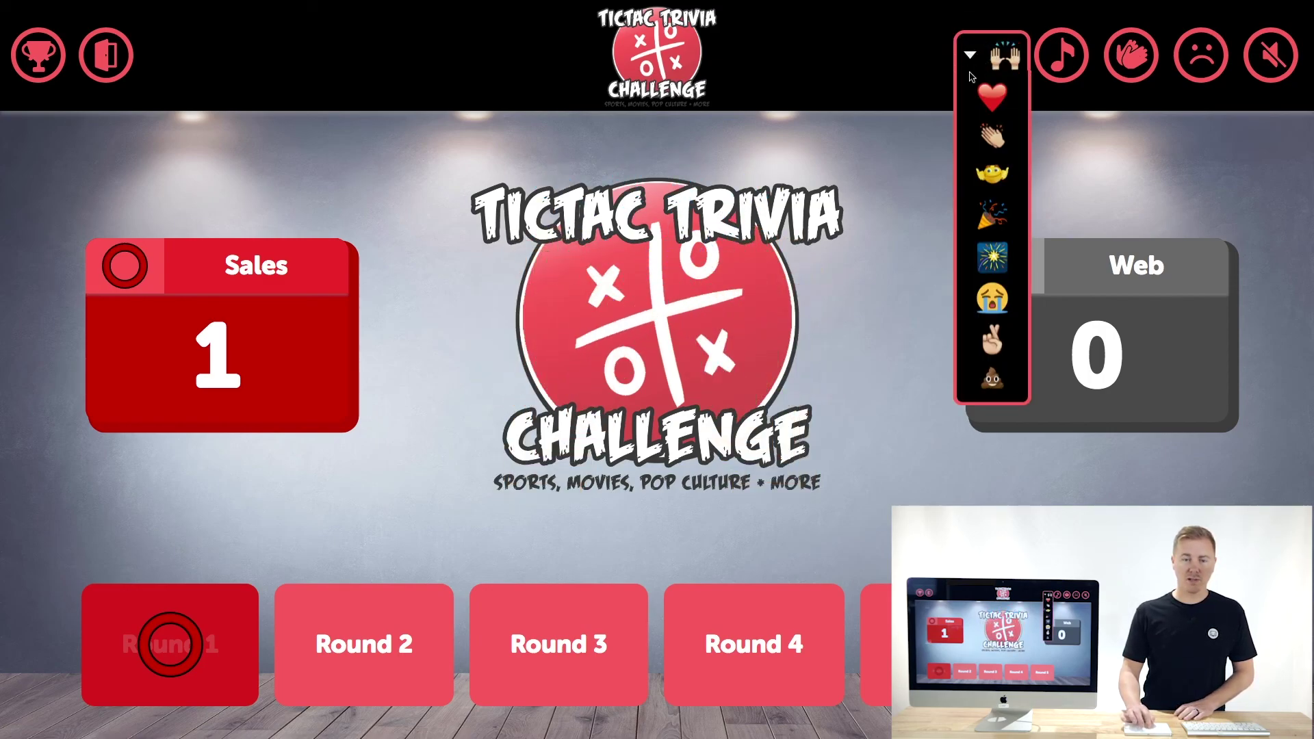
pyautogui.click(984, 264)
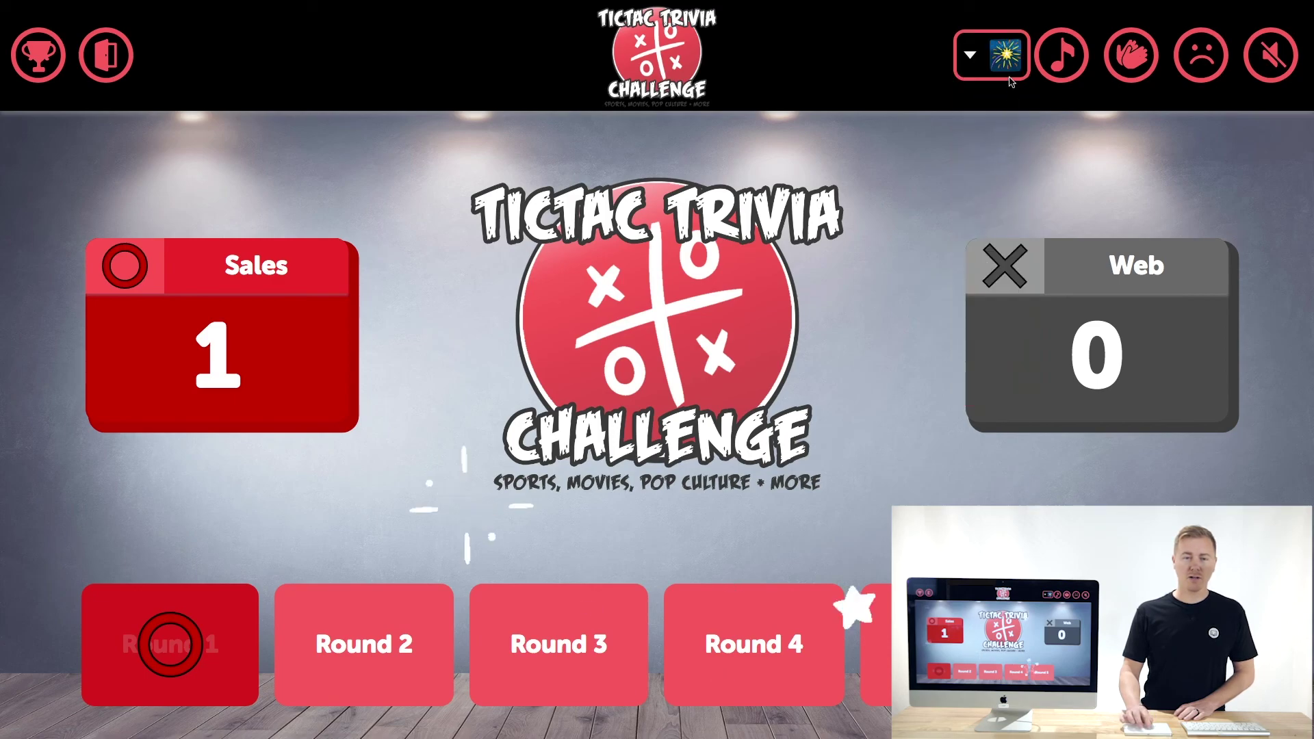